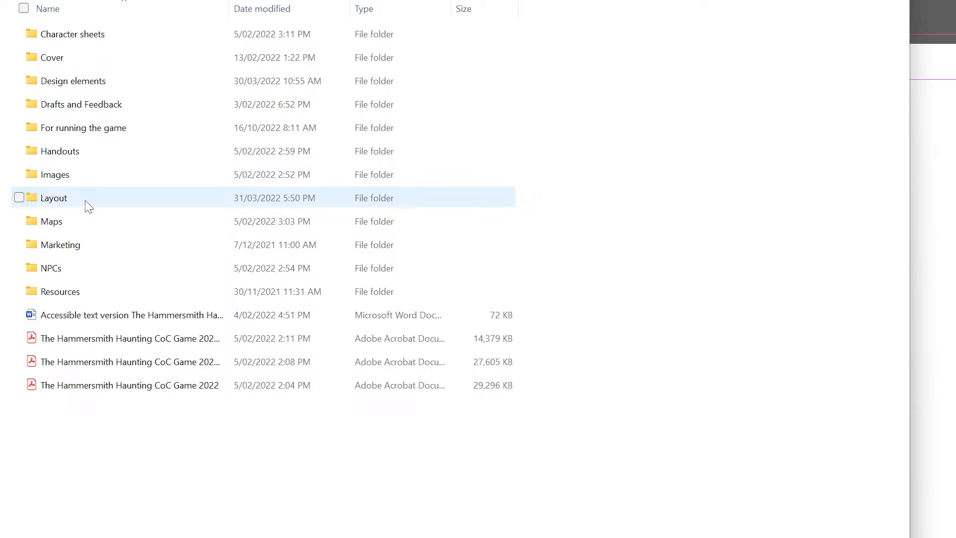
Step: Open the Layout folder among the game's project folders
{"action": "double_click", "coordinate": [89, 206]}
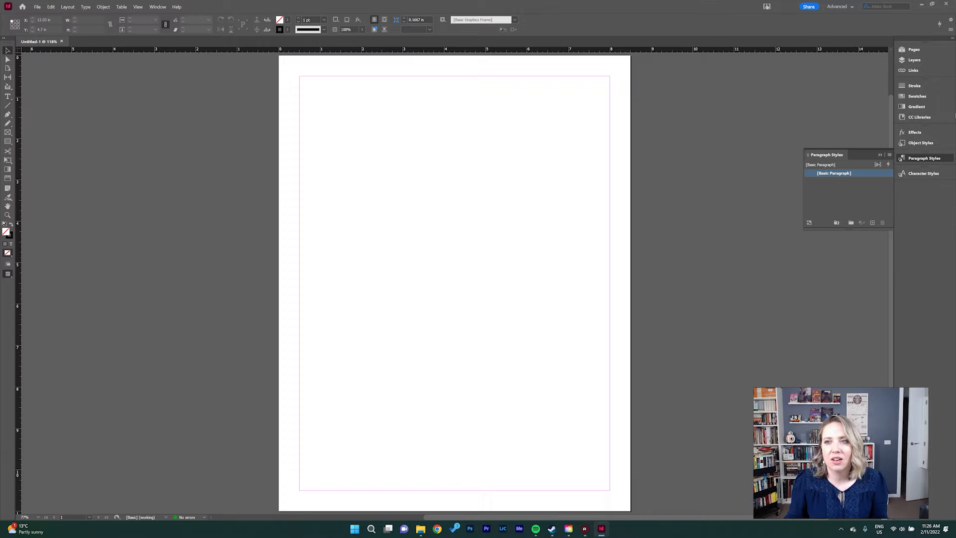
{"action": "left_click", "coordinate": [157, 6]}
{"action": "mouse_move", "coordinate": [171, 25]}
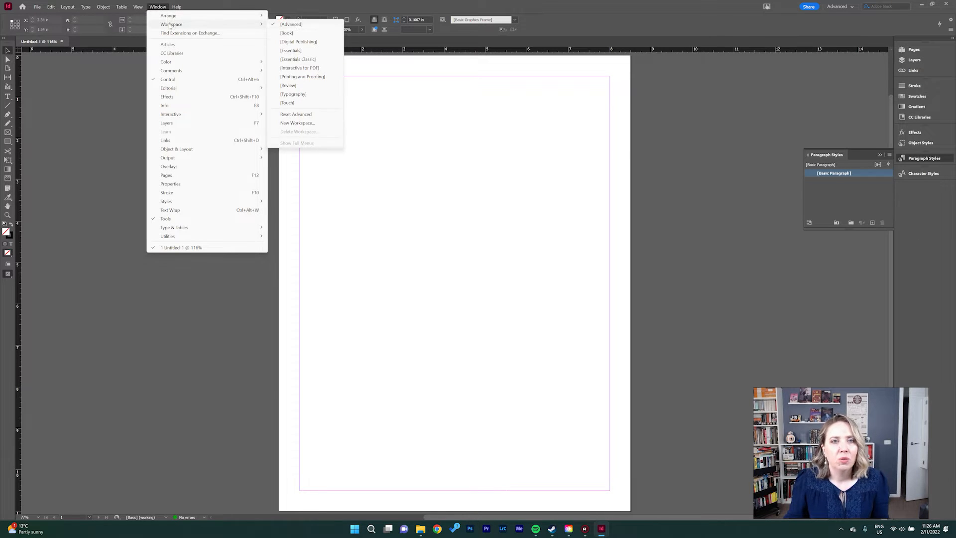
{"action": "left_click", "coordinate": [342, 3]}
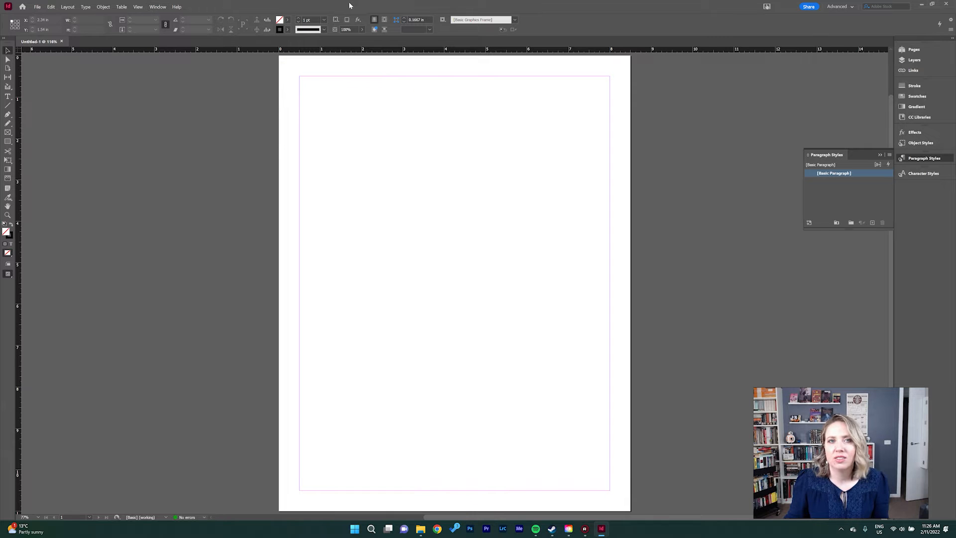
Step: Add a two-page spread based on A-Parent after page 1, and go back to page 1
{"action": "left_click", "coordinate": [913, 51]}
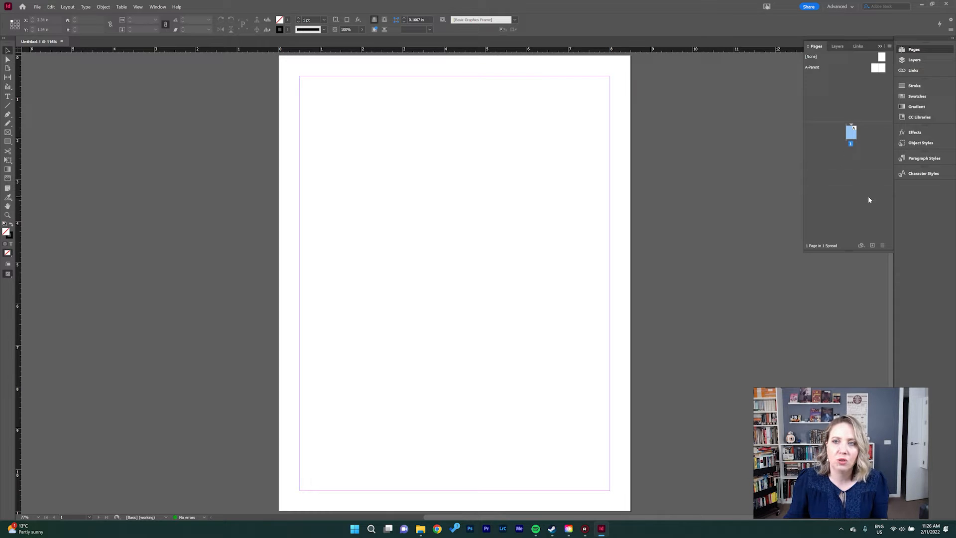
{"action": "left_click_drag", "start_coordinate": [877, 68], "coordinate": [836, 164]}
{"action": "left_click_drag", "start_coordinate": [879, 68], "coordinate": [857, 158]}
{"action": "double_click", "coordinate": [852, 133]}
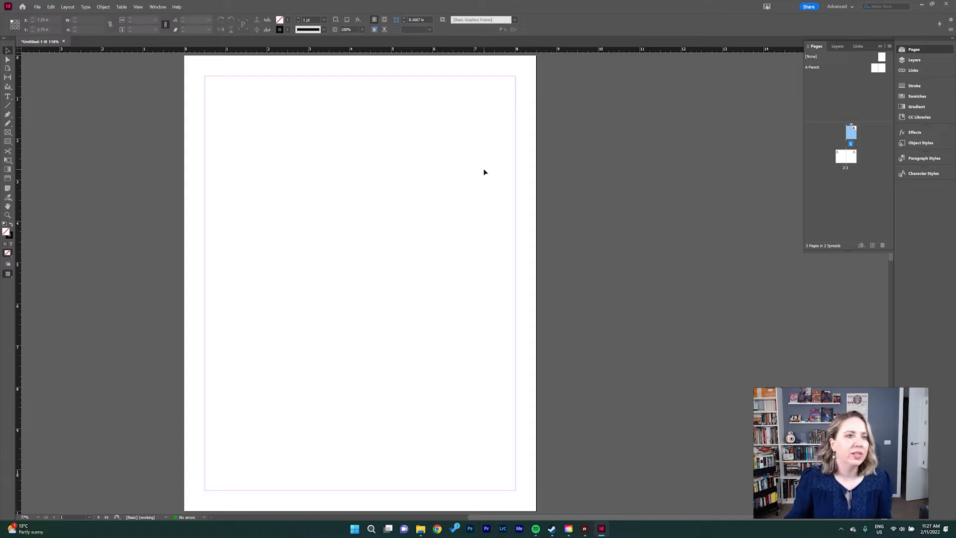
Step: Set the document's bleed to 0.125 in on all four sides in the document setup
{"action": "left_click", "coordinate": [38, 7]}
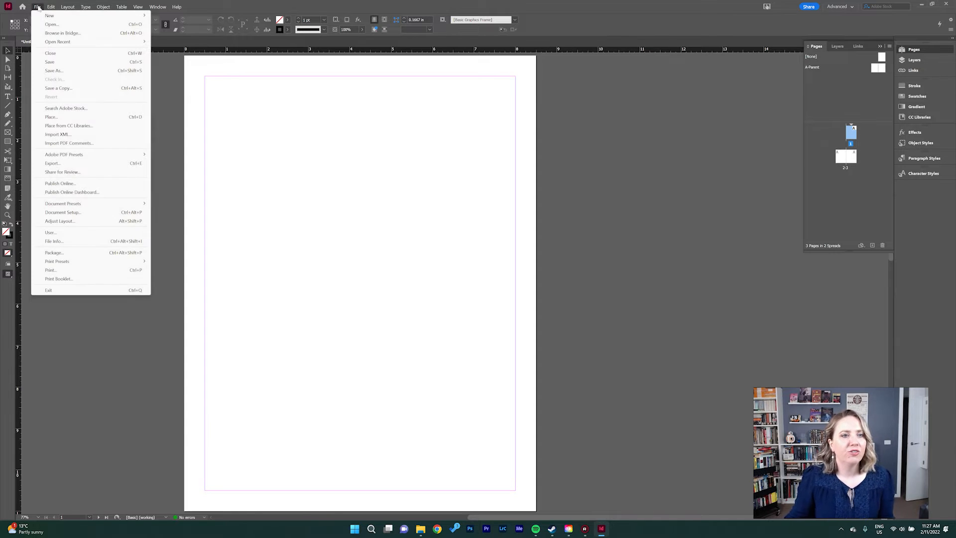
{"action": "left_click", "coordinate": [92, 212]}
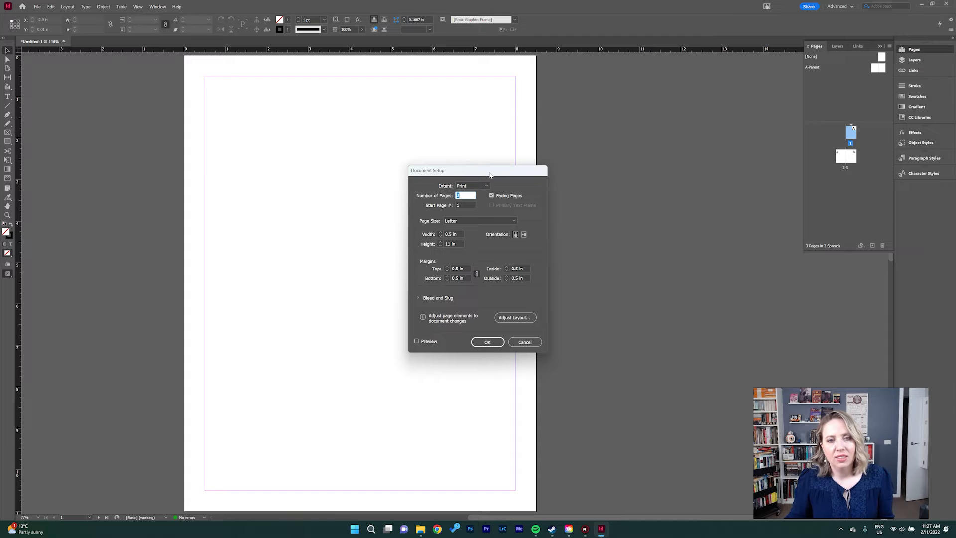
{"action": "left_click_drag", "start_coordinate": [490, 174], "coordinate": [582, 166]}
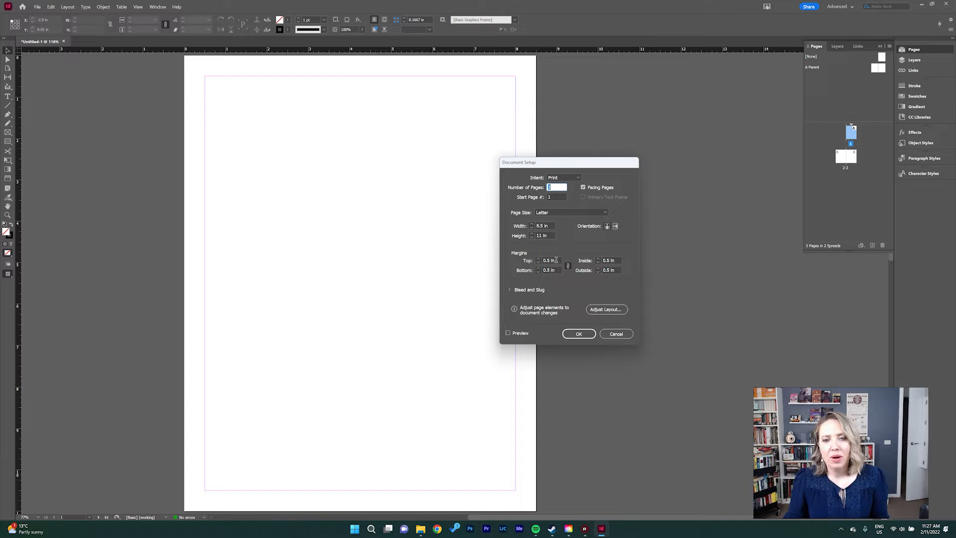
{"action": "left_click", "coordinate": [508, 289]}
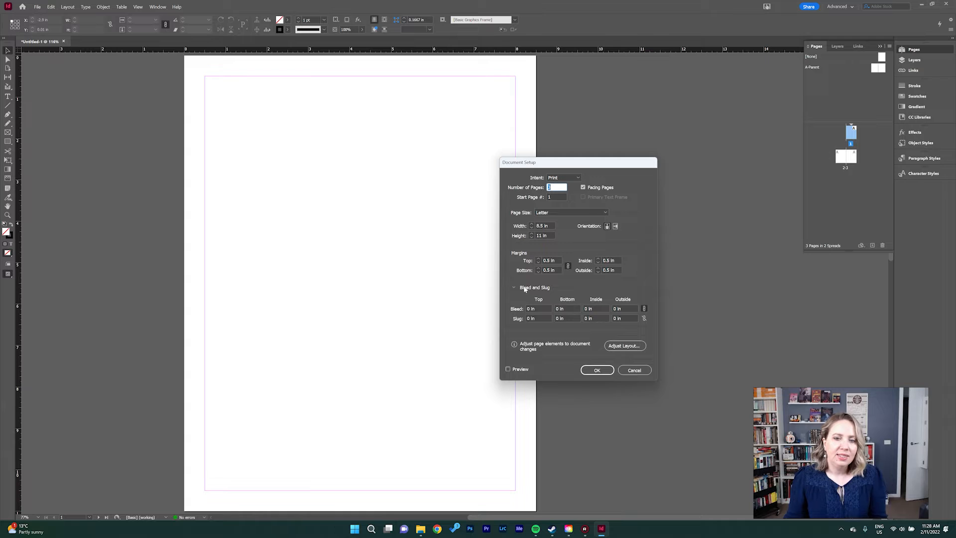
{"action": "left_click", "coordinate": [545, 309]}
{"action": "triple_click", "coordinate": [544, 309]}
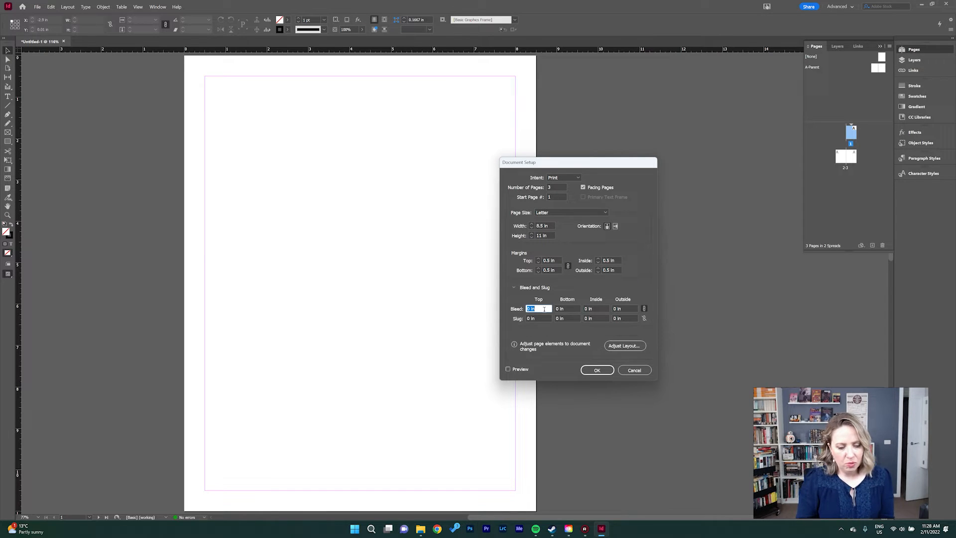
{"action": "type", "text": "0.125"}
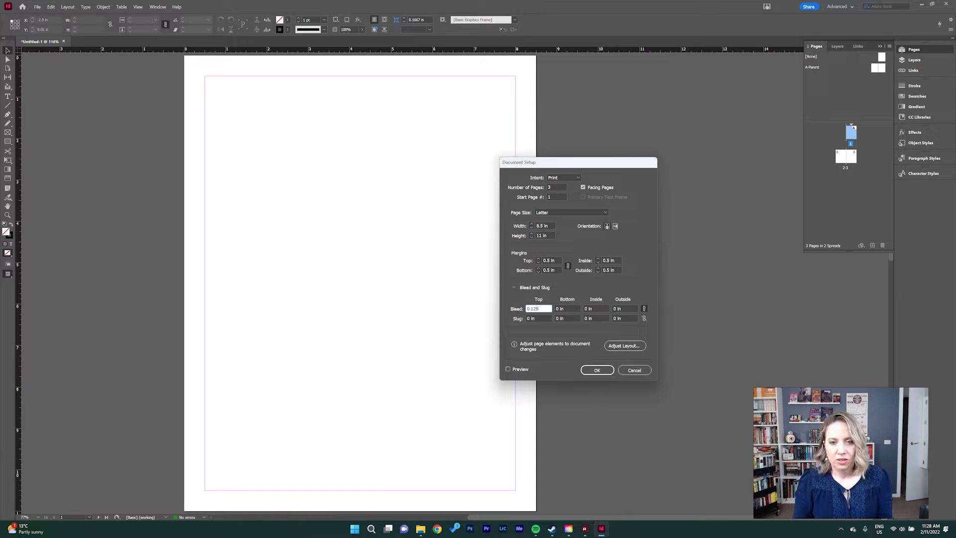
{"action": "key", "text": "Tab"}
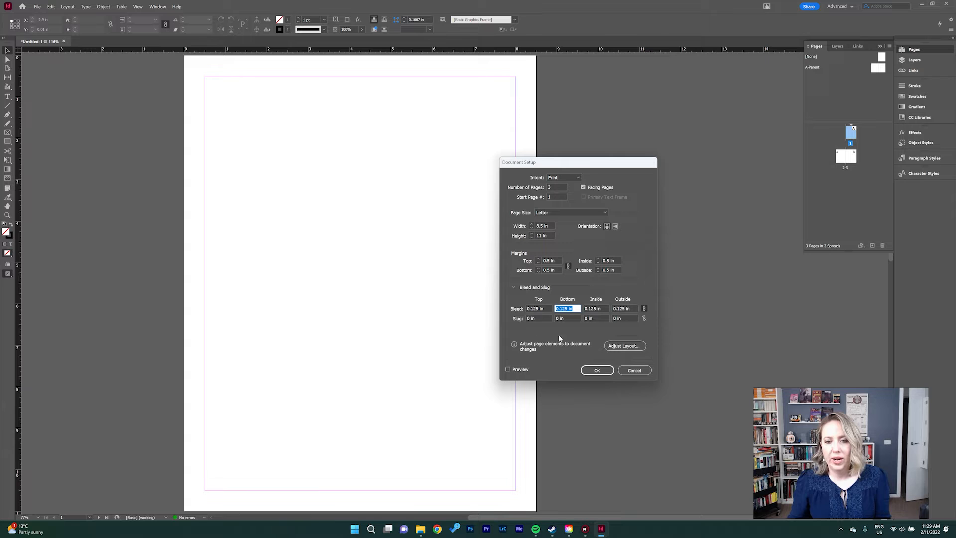
{"action": "left_click", "coordinate": [595, 371]}
{"action": "left_click", "coordinate": [596, 371]}
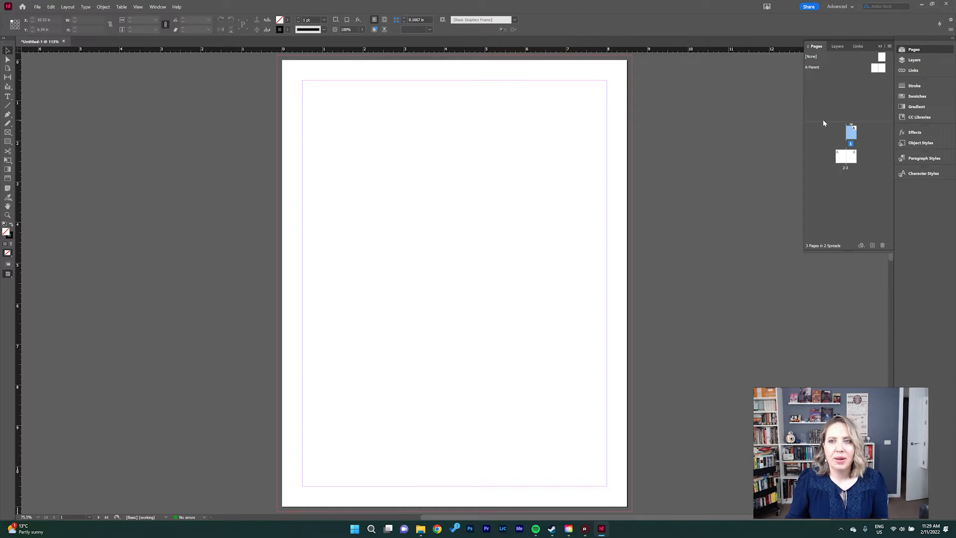
Step: Open the A-Parent spread for editing
{"action": "double_click", "coordinate": [878, 68]}
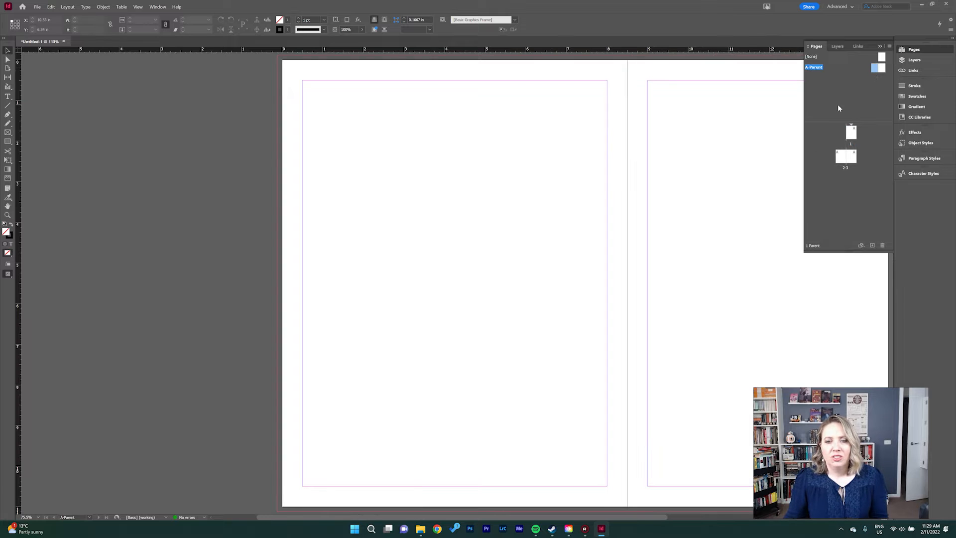
{"action": "left_click_drag", "start_coordinate": [717, 234], "coordinate": [530, 235]}
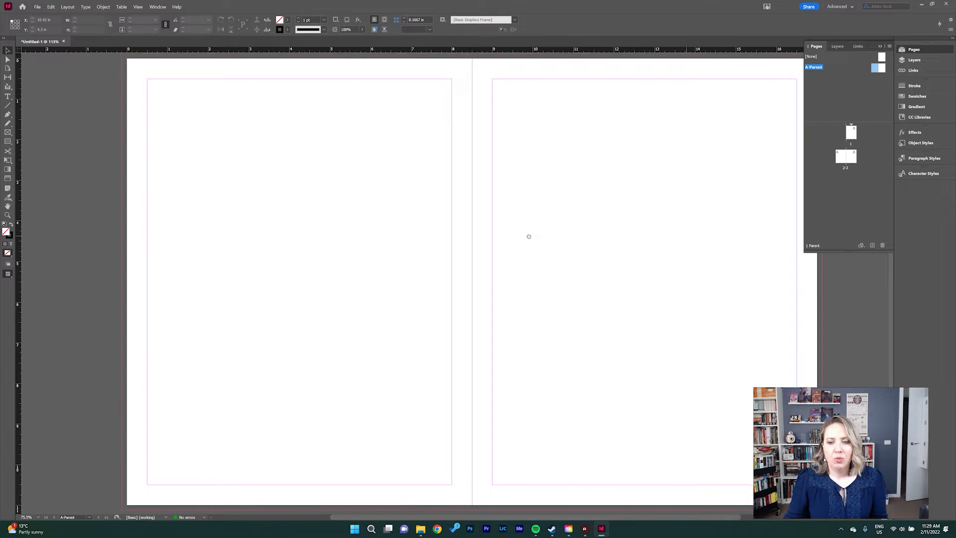
{"action": "key", "text": "ctrl+minus"}
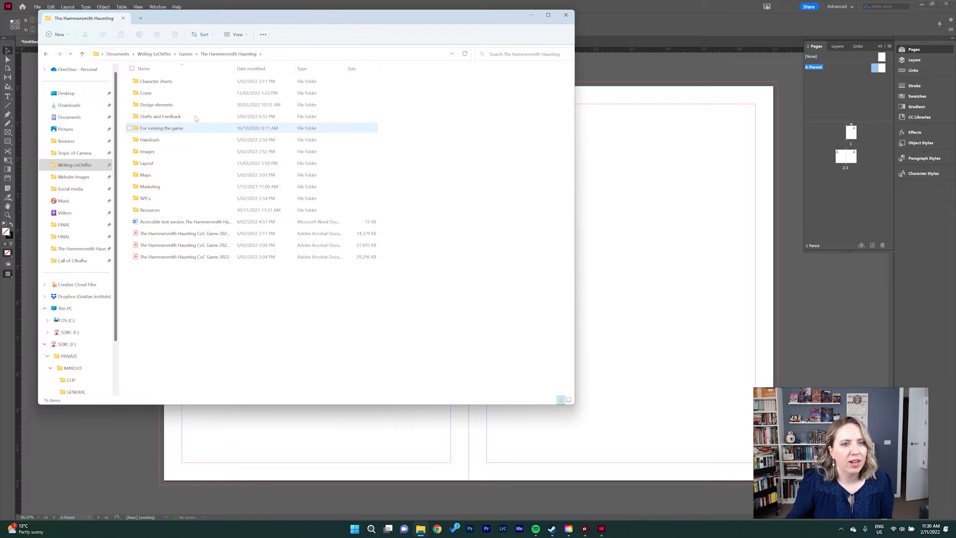
Step: Place the LH Page and RH Page images from the Layout folder on the parent spread, meeting at the spine
{"action": "double_click", "coordinate": [168, 163]}
{"action": "left_click", "coordinate": [159, 162]}
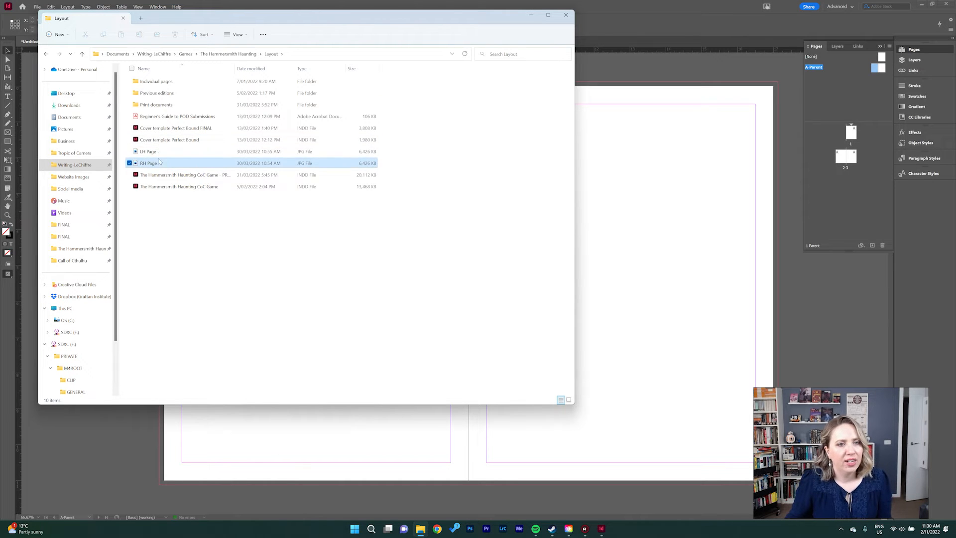
{"action": "left_click_drag", "start_coordinate": [154, 154], "coordinate": [649, 231]}
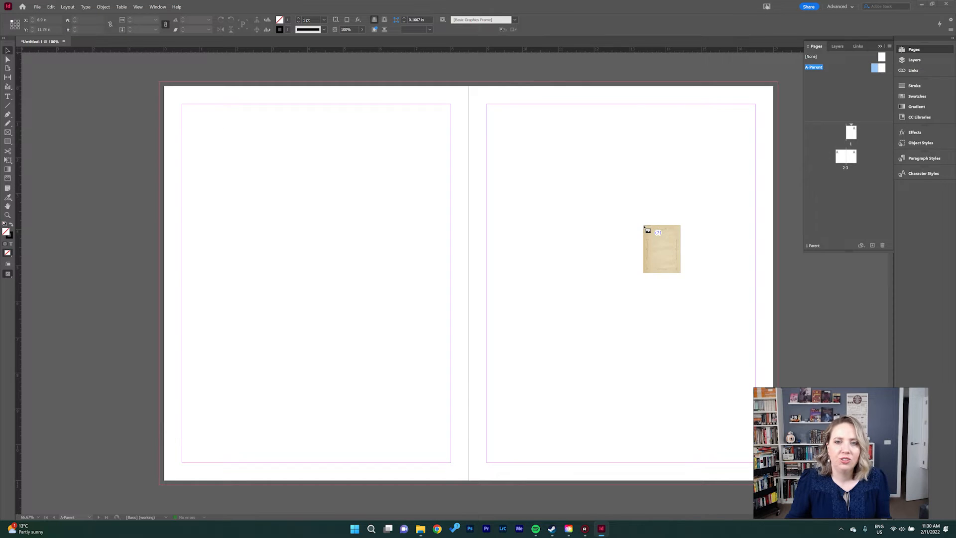
{"action": "left_click", "coordinate": [513, 176]}
{"action": "left_click", "coordinate": [536, 167]}
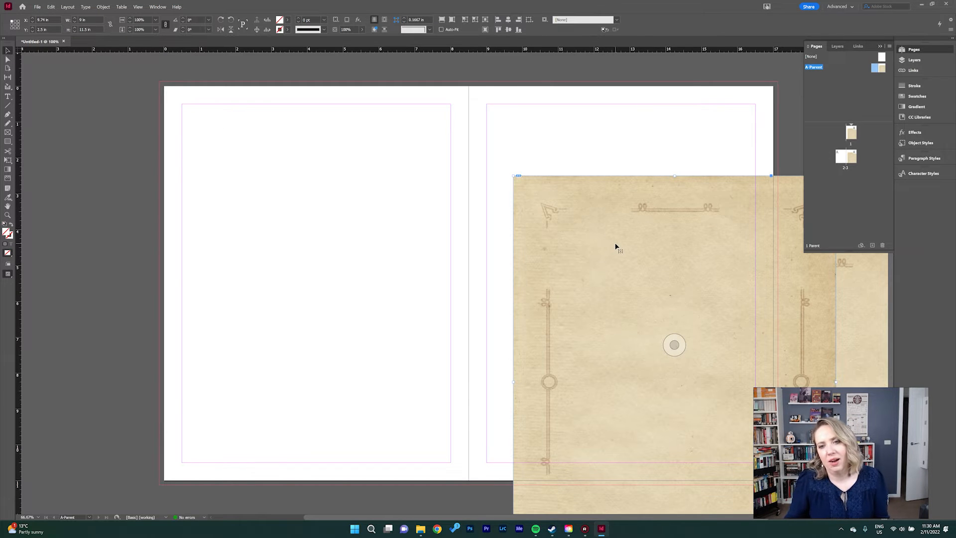
{"action": "left_click_drag", "start_coordinate": [631, 279], "coordinate": [425, 198]}
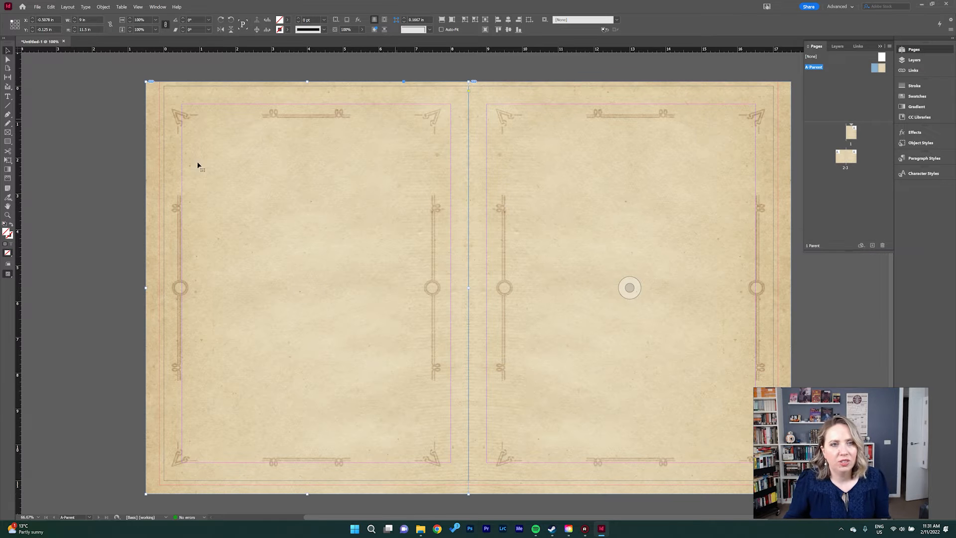
Step: Resize the left-hand page's background image to about 8.49 in wide and 11.25 in high, starting at the page's outer edge
{"action": "left_click", "coordinate": [563, 103], "text": "shift"}
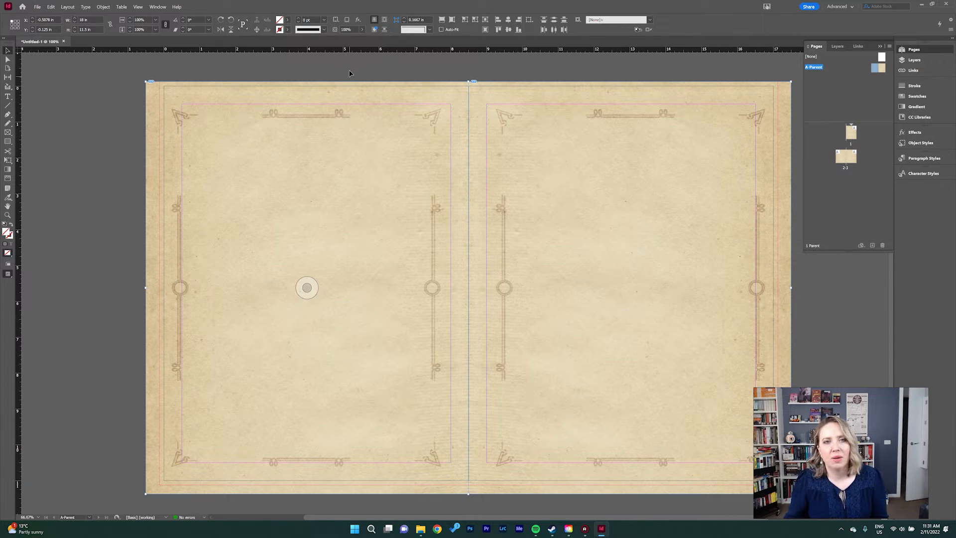
{"action": "left_click", "coordinate": [148, 85]}
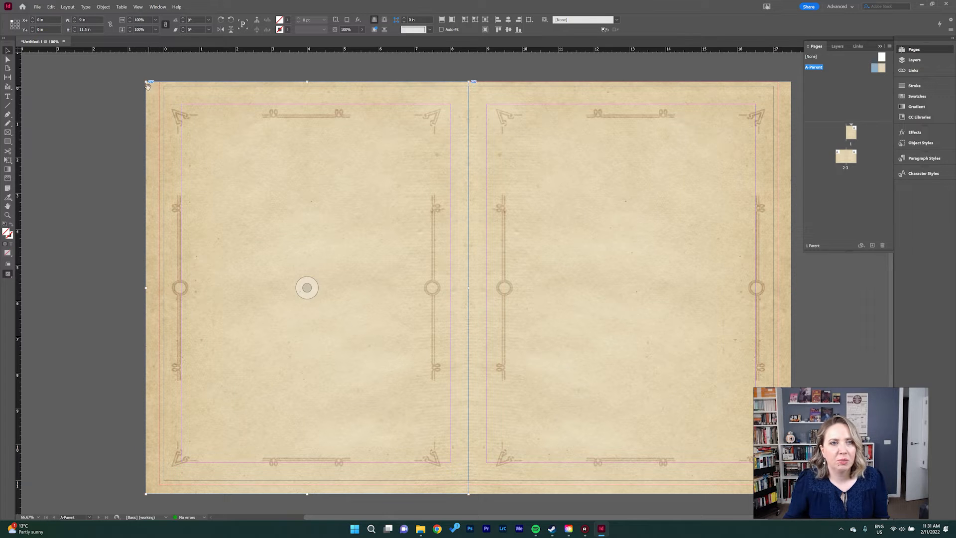
{"action": "left_click_drag", "start_coordinate": [145, 82], "coordinate": [104, 62]}
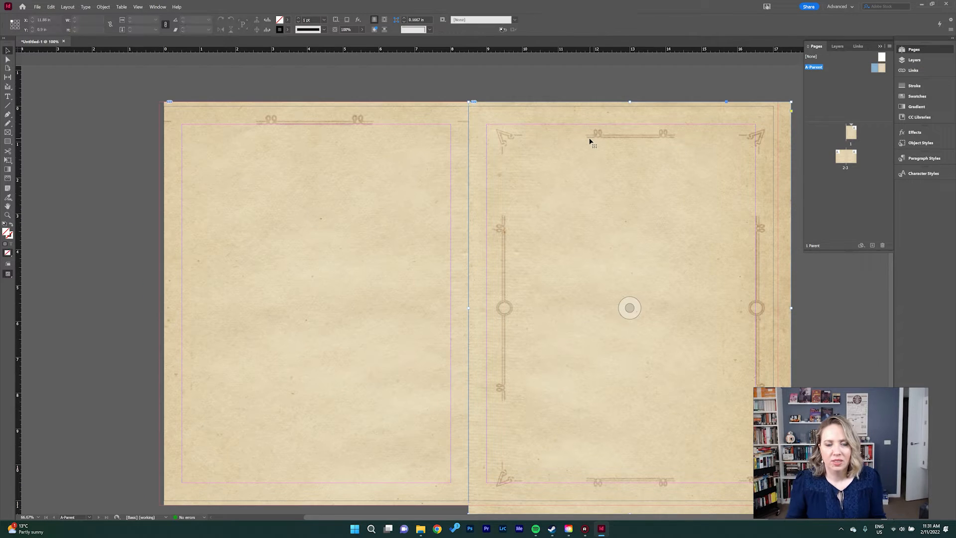
Step: Replace the right-hand page's background image with a copy of the left-hand page's image, aligned to the spine
{"action": "key", "text": "Delete"}
{"action": "left_click", "coordinate": [438, 202]}
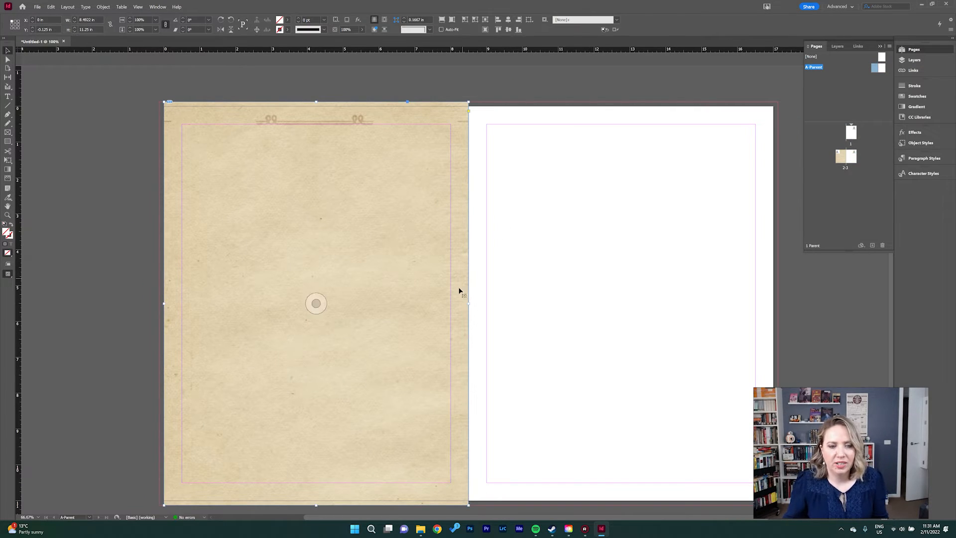
{"action": "key", "text": "ctrl+v"}
{"action": "left_click_drag", "start_coordinate": [383, 307], "coordinate": [523, 324]}
{"action": "left_click_drag", "start_coordinate": [577, 201], "coordinate": [578, 198]}
Step: Extend the outer edges of both parent-page background images to the 0.125 in bleed line
{"action": "left_click", "coordinate": [316, 304]}
{"action": "left_click_drag", "start_coordinate": [163, 303], "coordinate": [160, 303]}
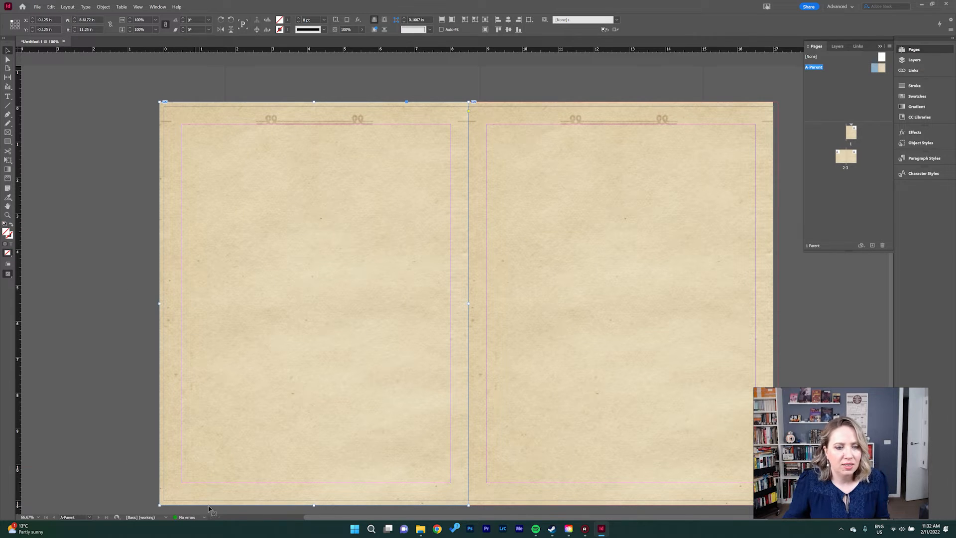
{"action": "left_click", "coordinate": [621, 302]}
{"action": "left_click_drag", "start_coordinate": [772, 303], "coordinate": [777, 303]}
{"action": "left_click", "coordinate": [809, 311]}
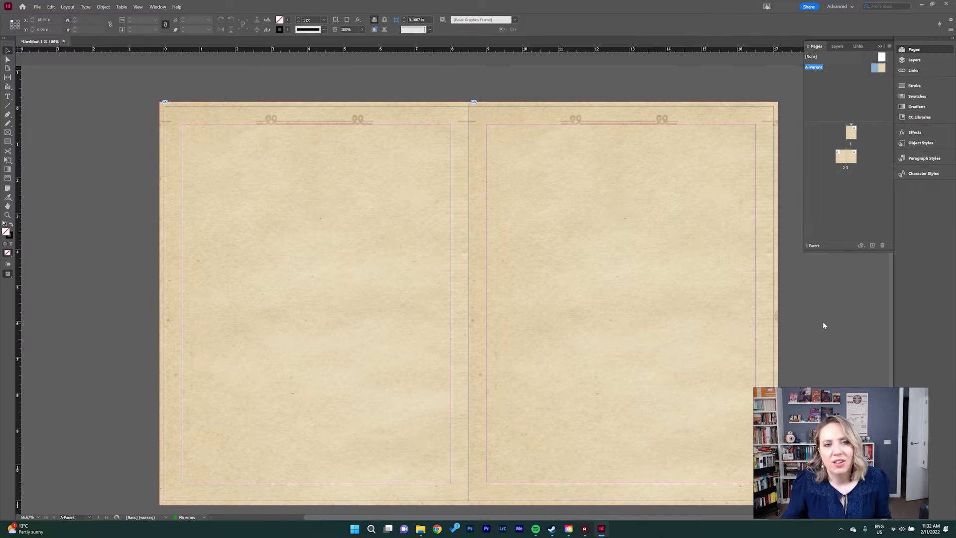
Step: Save the document in the Call of Cthulhu folder, overwriting the existing Cthulhu-test-design file
{"action": "key", "text": "ctrl+s"}
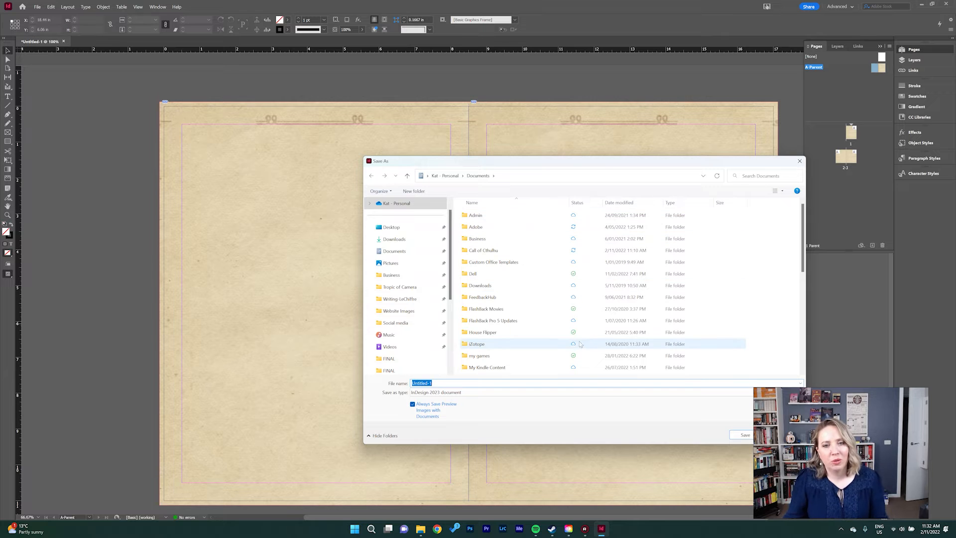
{"action": "left_click", "coordinate": [538, 250]}
{"action": "key", "text": "Return"}
{"action": "left_click", "coordinate": [503, 262]}
{"action": "left_click", "coordinate": [744, 435]}
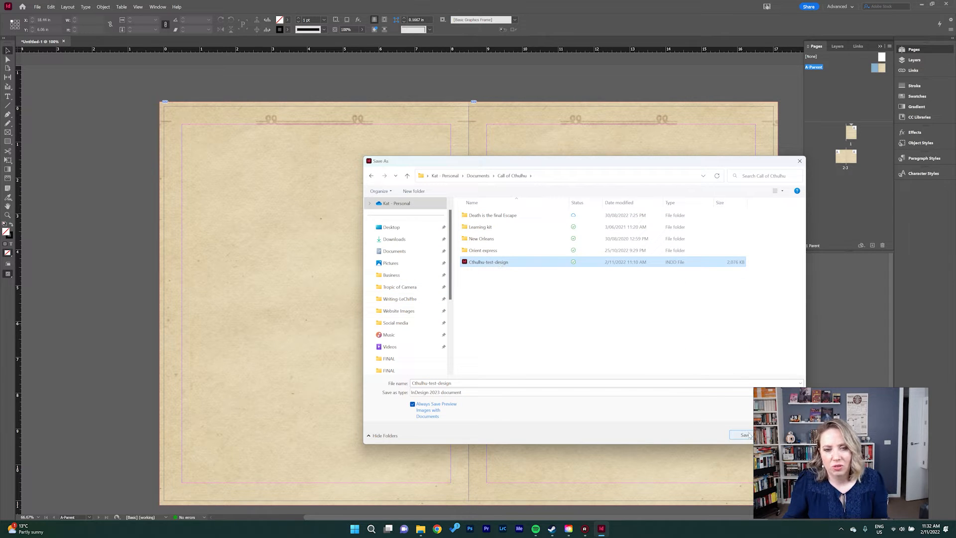
{"action": "left_click", "coordinate": [494, 265]}
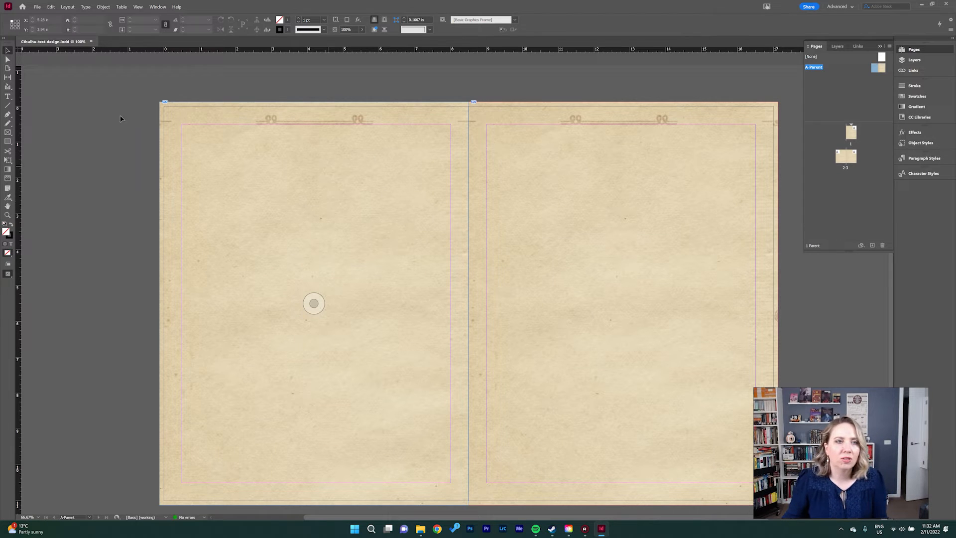
Step: Draw a small text frame above the top ornament of the left-hand parent page and centre its text
{"action": "left_click", "coordinate": [8, 96]}
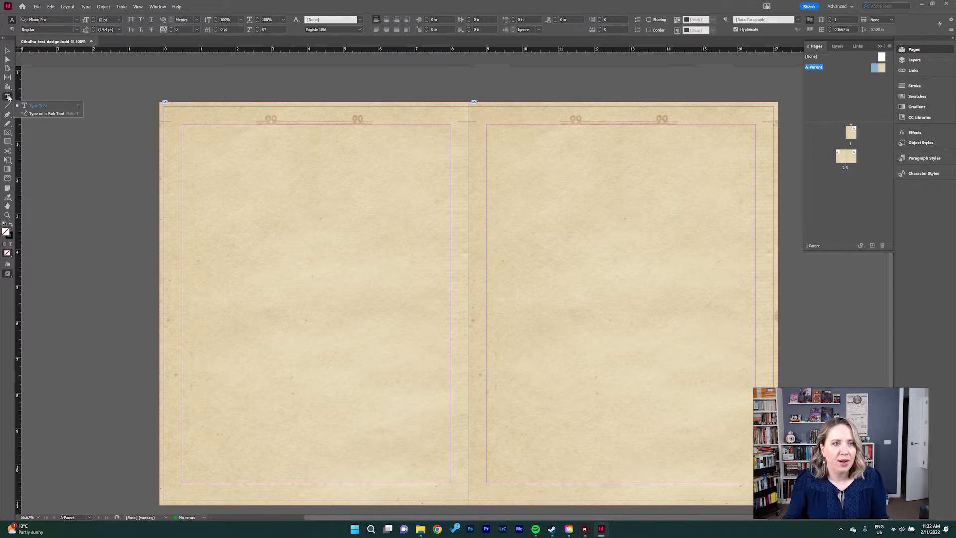
{"action": "left_click_drag", "start_coordinate": [300, 111], "coordinate": [334, 120]}
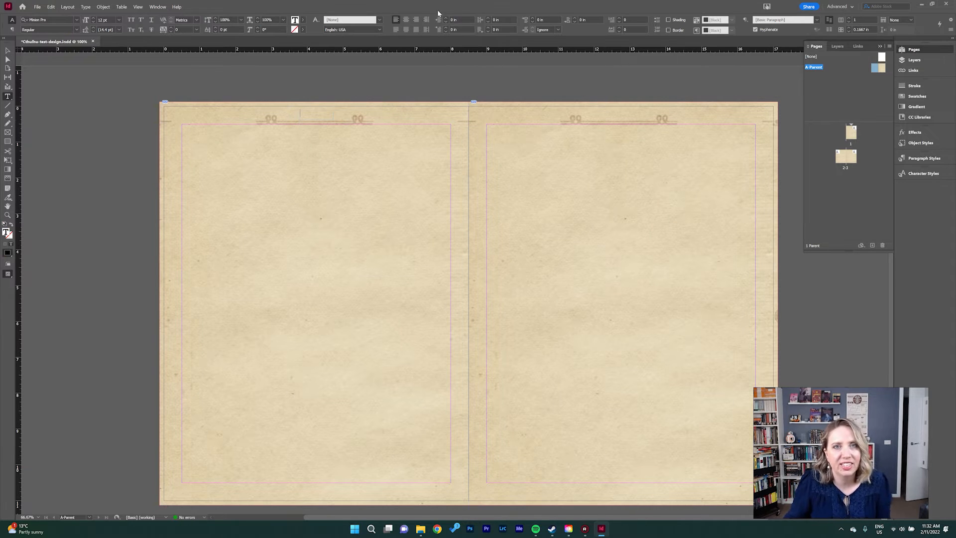
{"action": "left_click", "coordinate": [410, 20]}
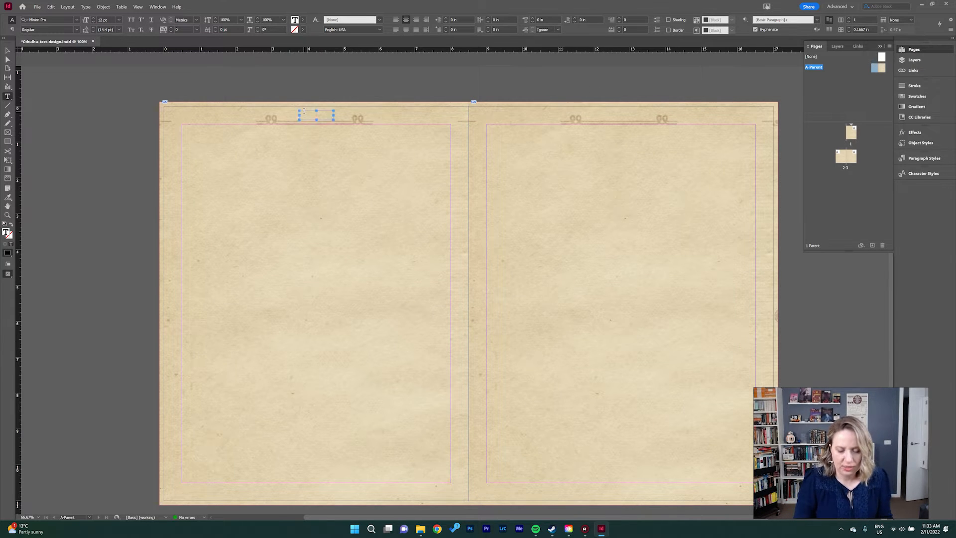
Step: Insert a current page number marker in the text frame above the left-hand parent page's ornament
{"action": "key", "text": "ctrl+equal"}
{"action": "key", "text": "ctrl+equal"}
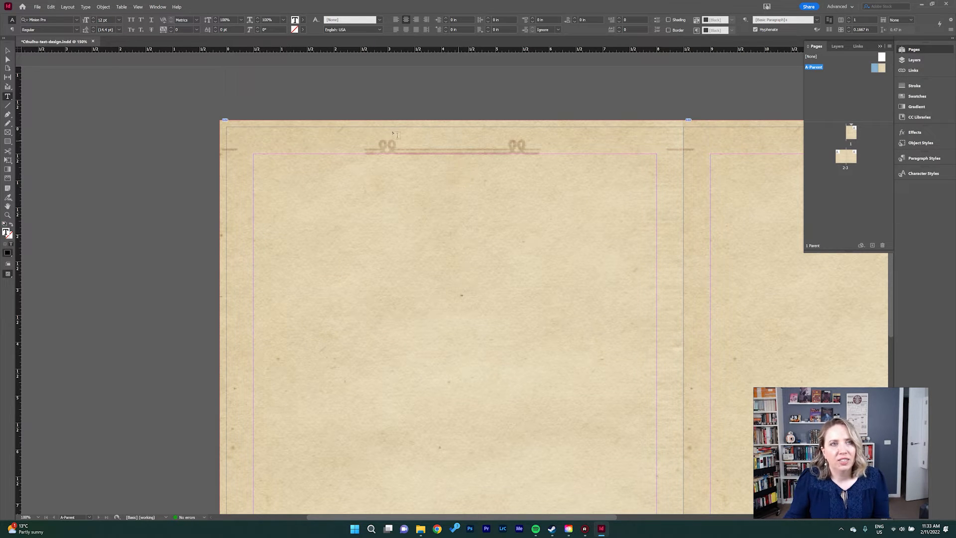
{"action": "left_click", "coordinate": [85, 7]}
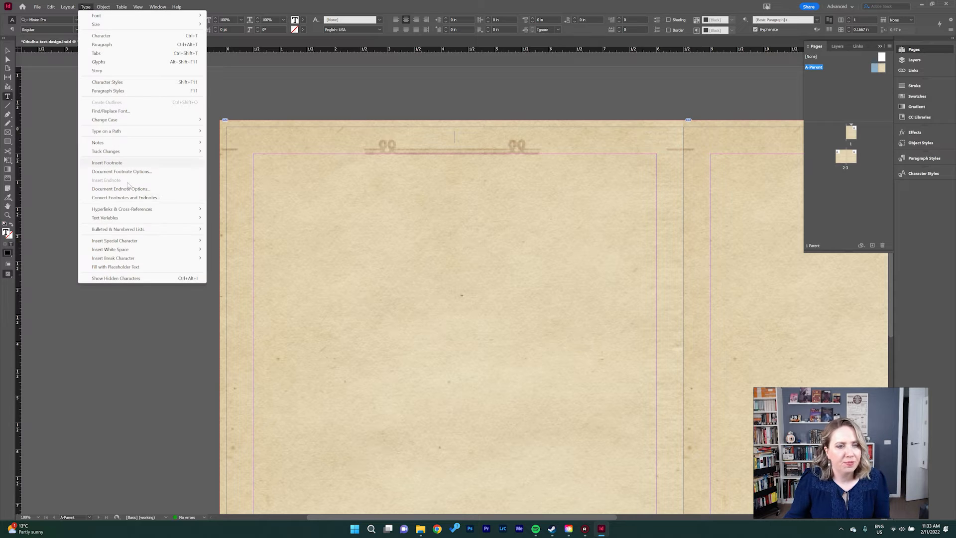
{"action": "mouse_move", "coordinate": [140, 242]}
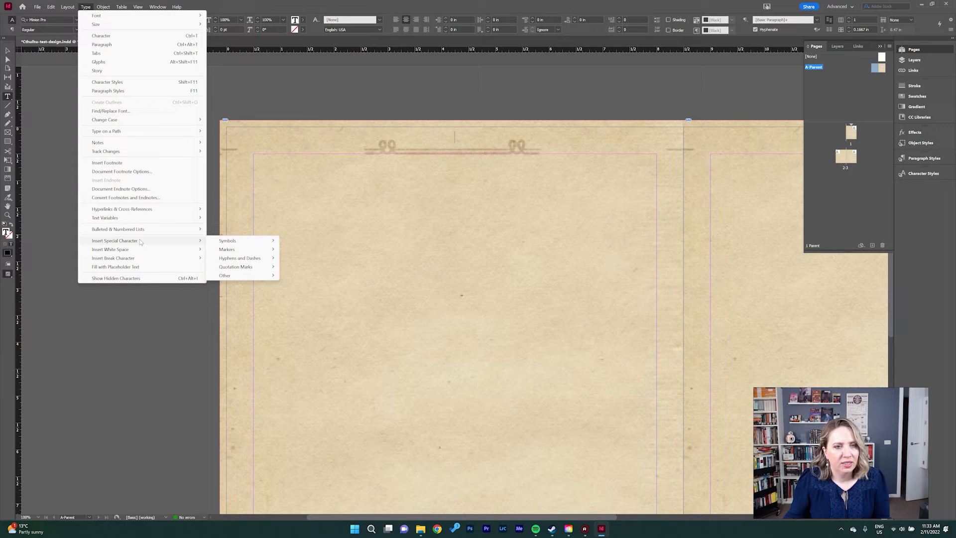
{"action": "mouse_move", "coordinate": [242, 250]}
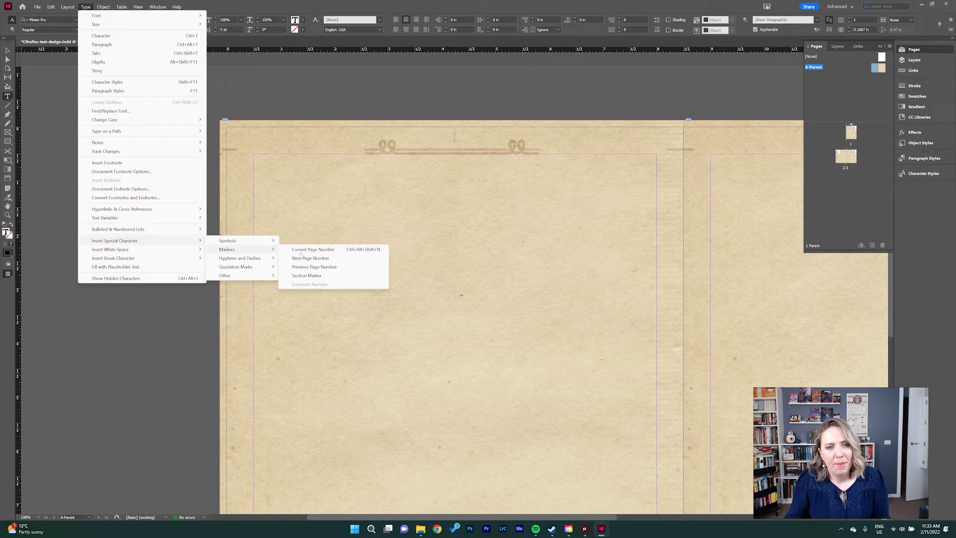
{"action": "left_click", "coordinate": [339, 249]}
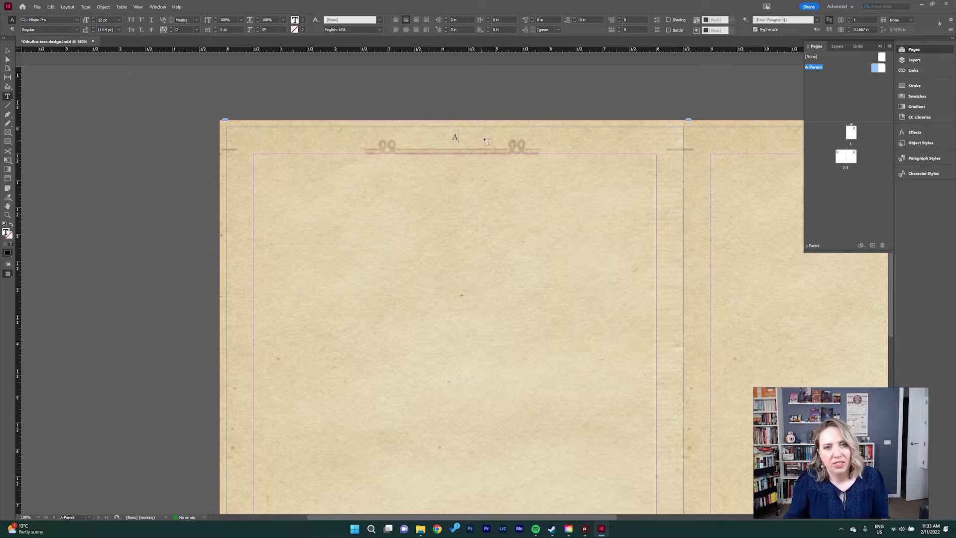
Step: Copy the page number frame onto the right-hand parent page, above its top ornament
{"action": "double_click", "coordinate": [455, 141]}
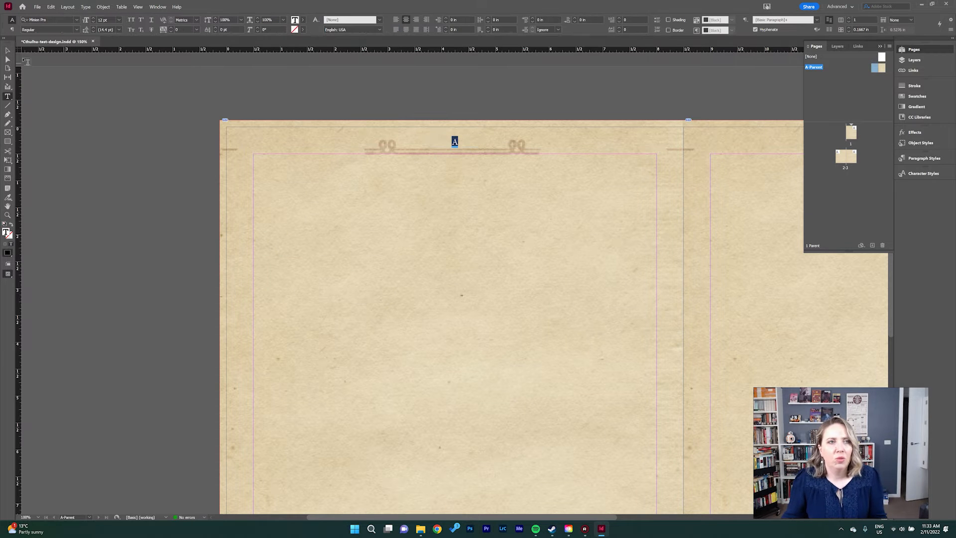
{"action": "left_click", "coordinate": [7, 51]}
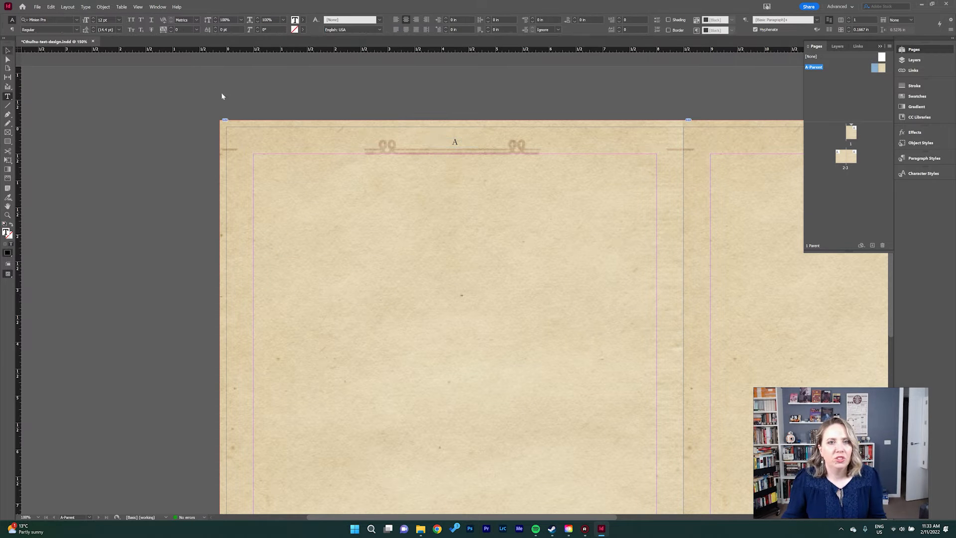
{"action": "key", "text": "Escape"}
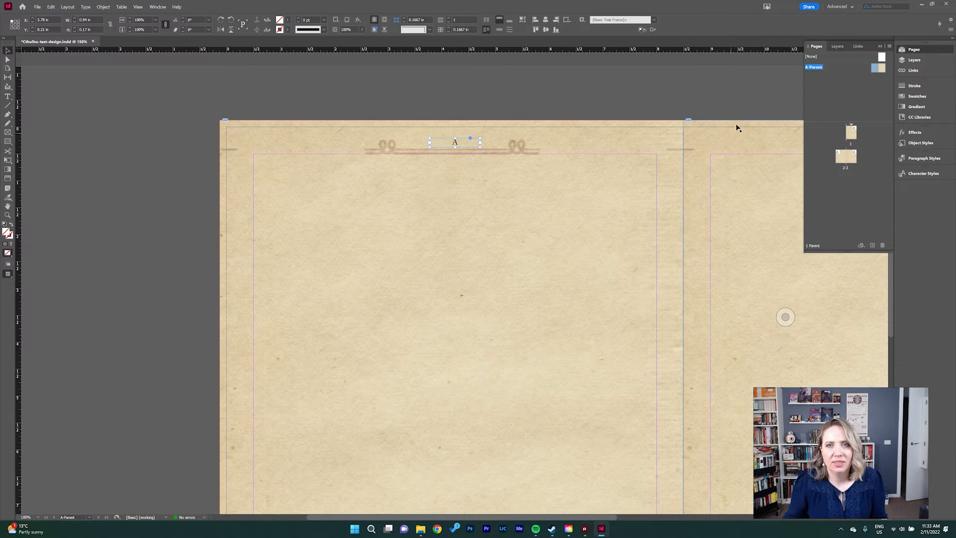
{"action": "scroll", "coordinate": [722, 105], "scroll_direction": "right", "scroll_amount": 10}
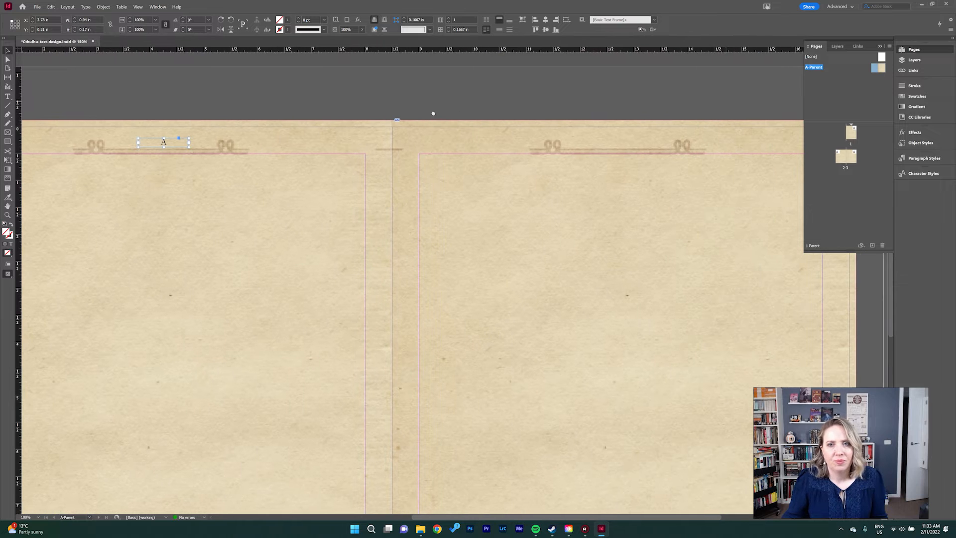
{"action": "key", "text": "ctrl+v"}
{"action": "left_click_drag", "start_coordinate": [465, 294], "coordinate": [626, 144]}
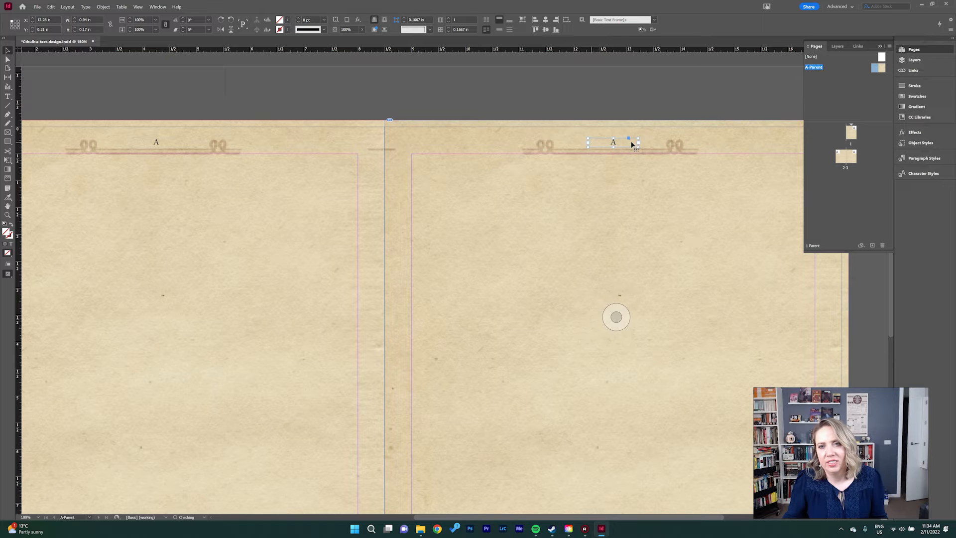
Step: Nudge the left-hand parent page's number frame slightly to the left above its ornament
{"action": "left_click_drag", "start_coordinate": [155, 143], "coordinate": [152, 143]}
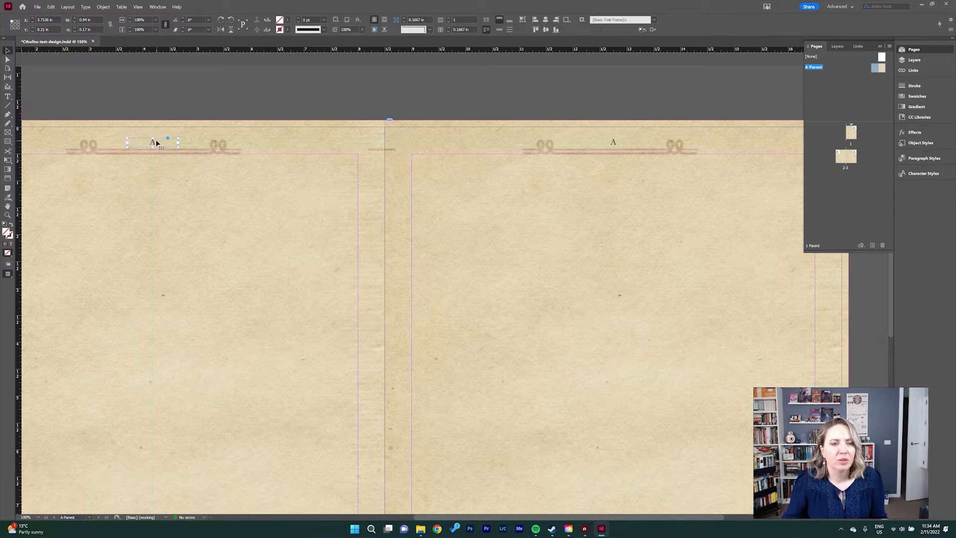
{"action": "double_click", "coordinate": [152, 142]}
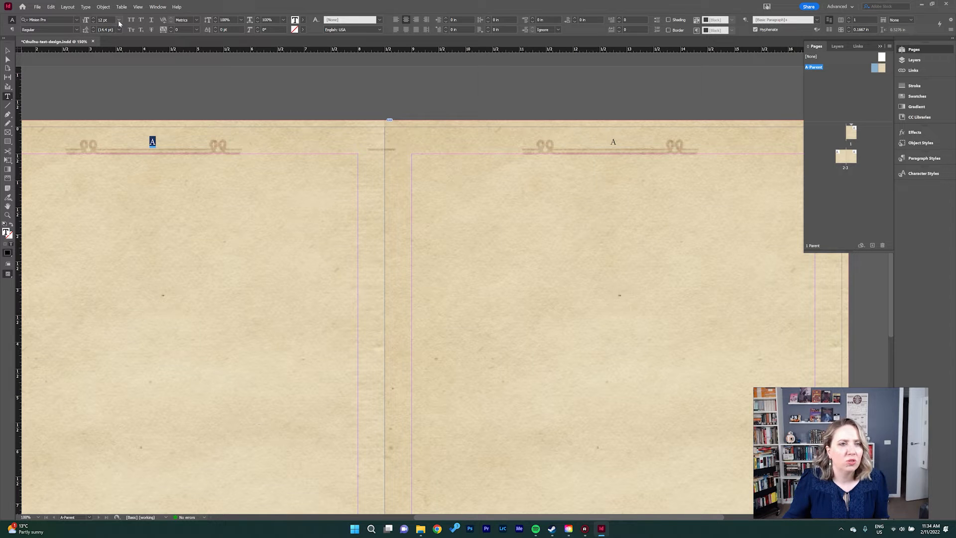
{"action": "key", "text": "Escape"}
{"action": "left_click", "coordinate": [288, 94]}
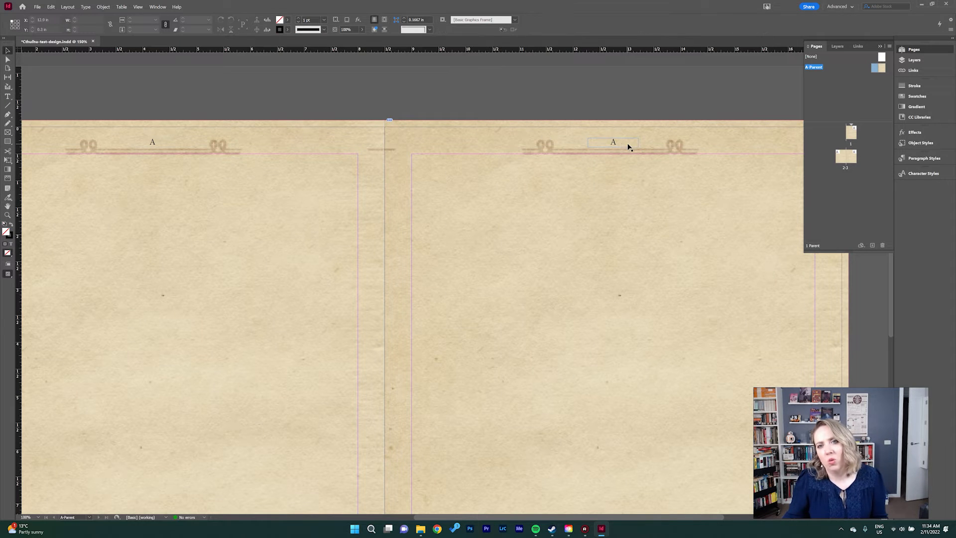
Step: Set the right-hand parent page's number marker in Blakely Bold
{"action": "double_click", "coordinate": [613, 143]}
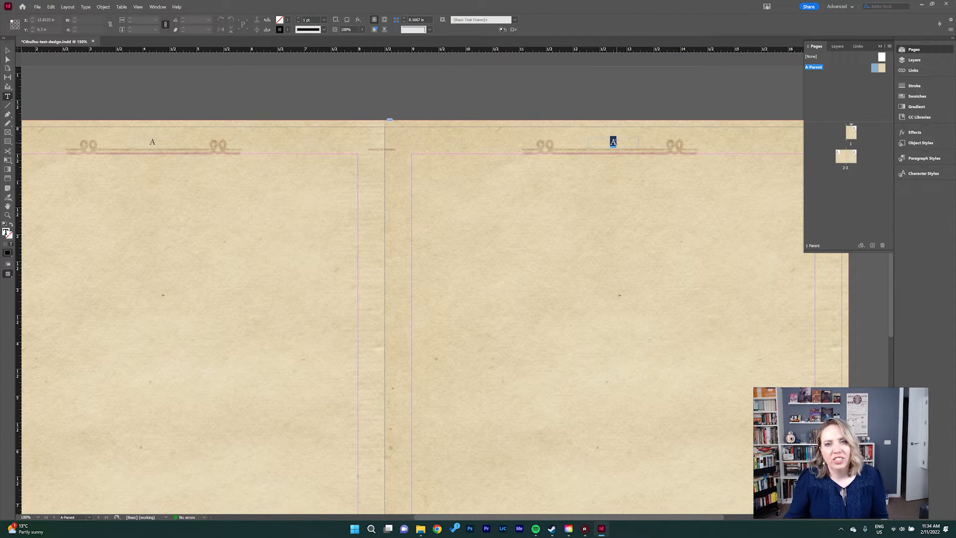
{"action": "left_click", "coordinate": [59, 19]}
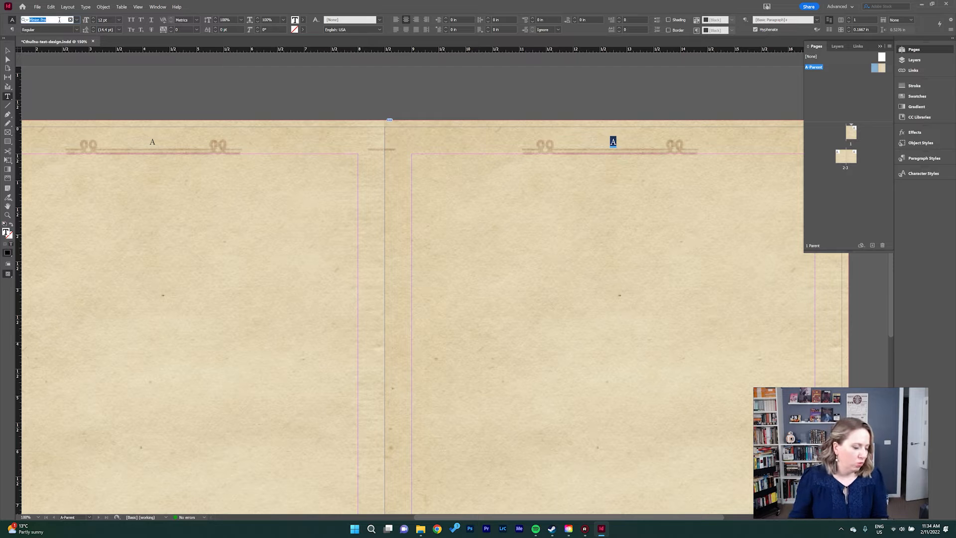
{"action": "type", "text": "bl"}
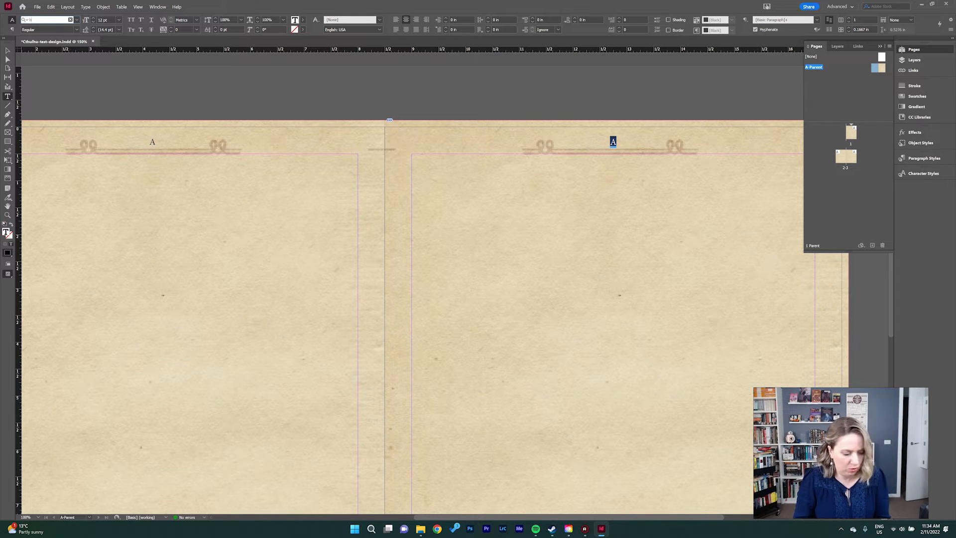
{"action": "type", "text": "akely"}
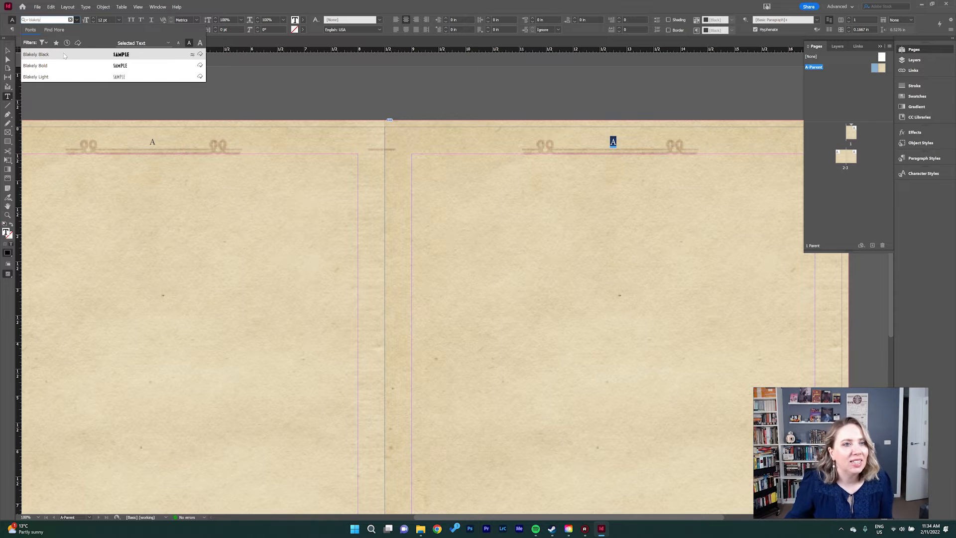
{"action": "left_click", "coordinate": [61, 66]}
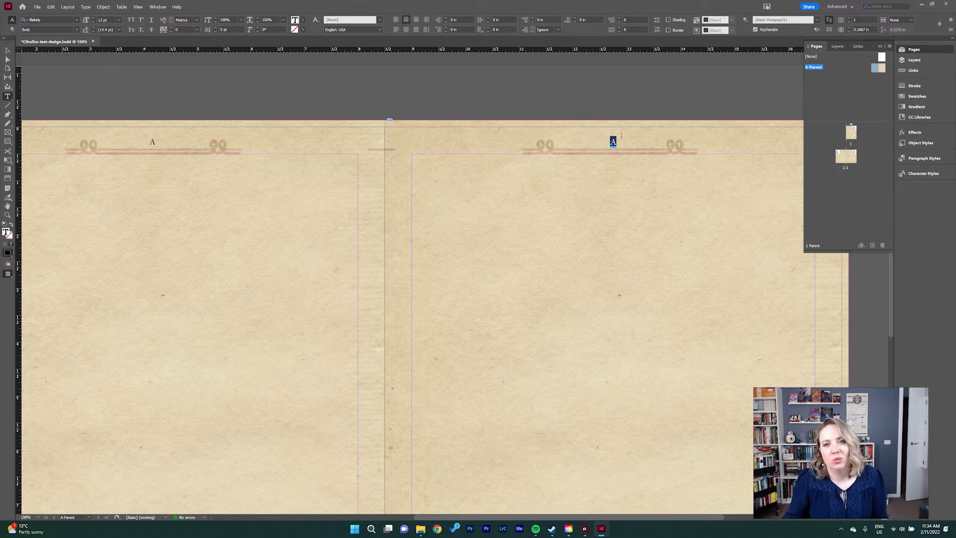
Step: Replace the left-hand parent page's number marker with a copy of the Blakely Bold marker from the right-hand page
{"action": "left_click", "coordinate": [590, 146]}
{"action": "key", "text": "ctrl+a"}
{"action": "key", "text": "ctrl+c"}
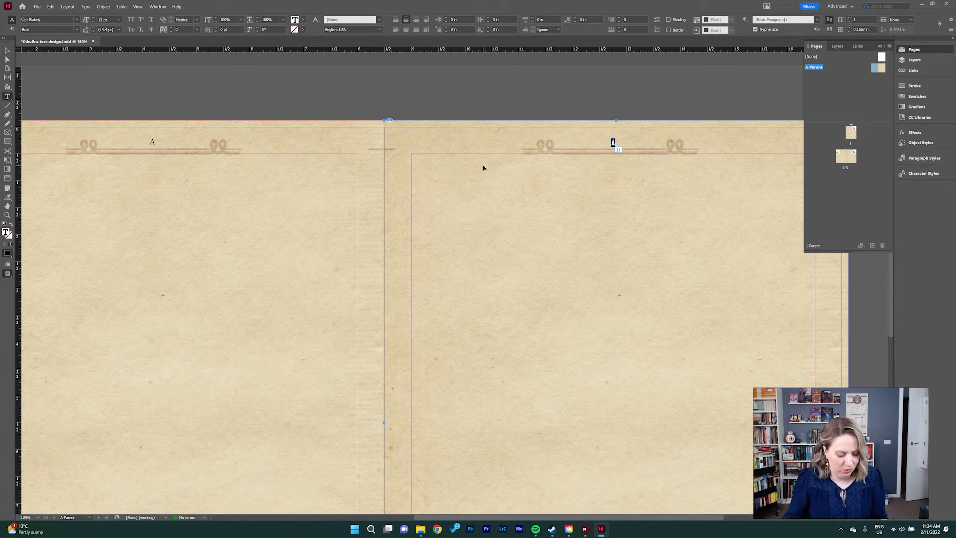
{"action": "left_click", "coordinate": [156, 143]}
{"action": "key", "text": "ctrl+a"}
{"action": "key", "text": "ctrl+v"}
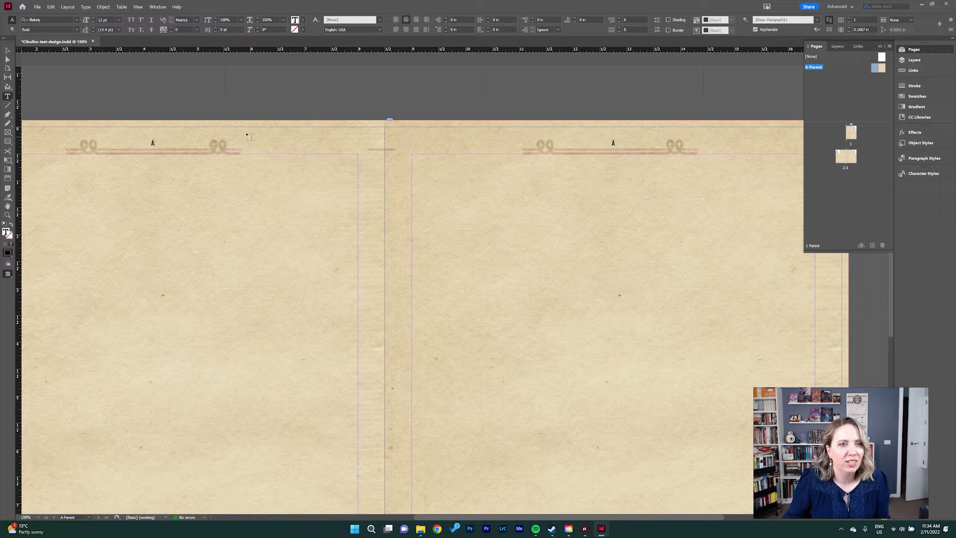
Step: Check the page numbers on spread 2–3 and save the document from the parent spread
{"action": "double_click", "coordinate": [841, 159]}
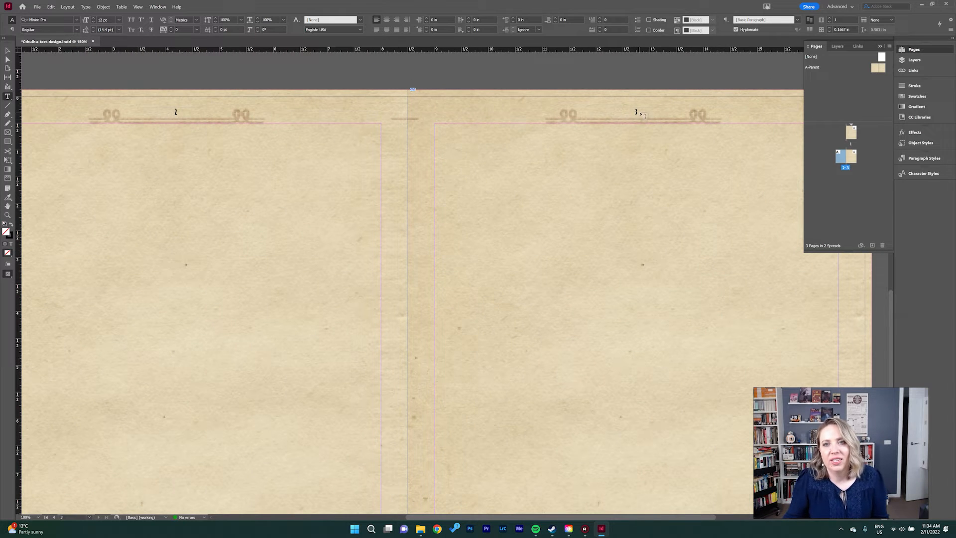
{"action": "double_click", "coordinate": [876, 69]}
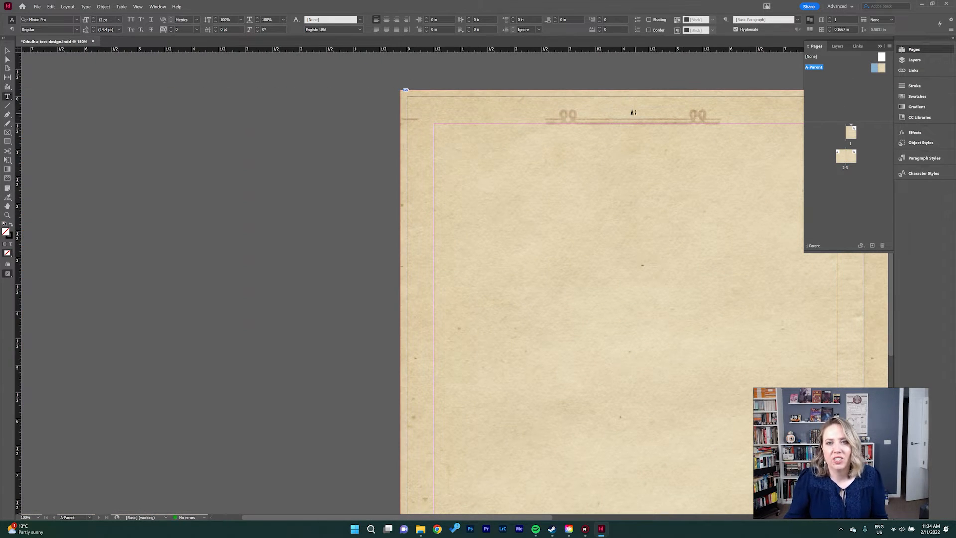
{"action": "left_click", "coordinate": [632, 112]}
{"action": "key", "text": "Escape"}
{"action": "left_click", "coordinate": [674, 118]}
{"action": "key", "text": "ctrl+s"}
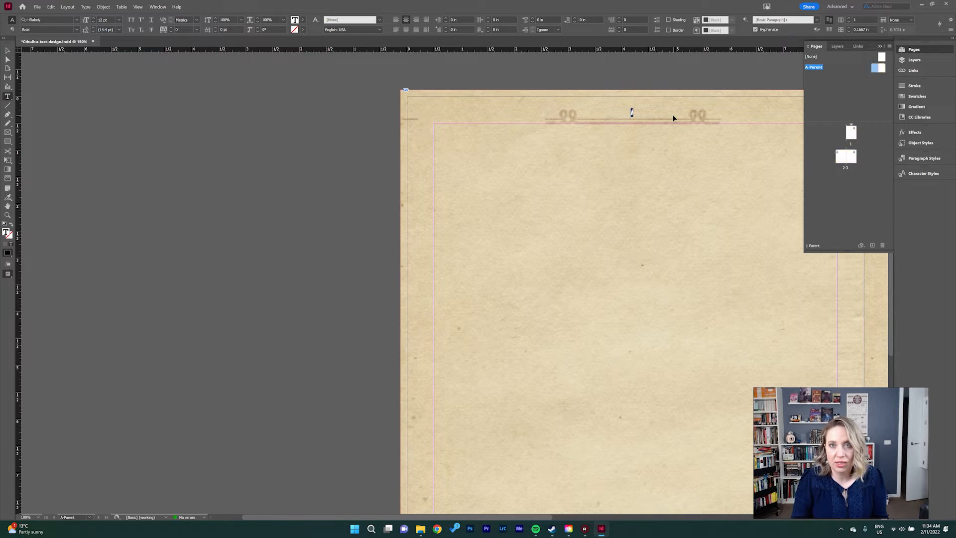
Step: Review the page numbers and parchment backgrounds across spread 2–3
{"action": "double_click", "coordinate": [840, 157]}
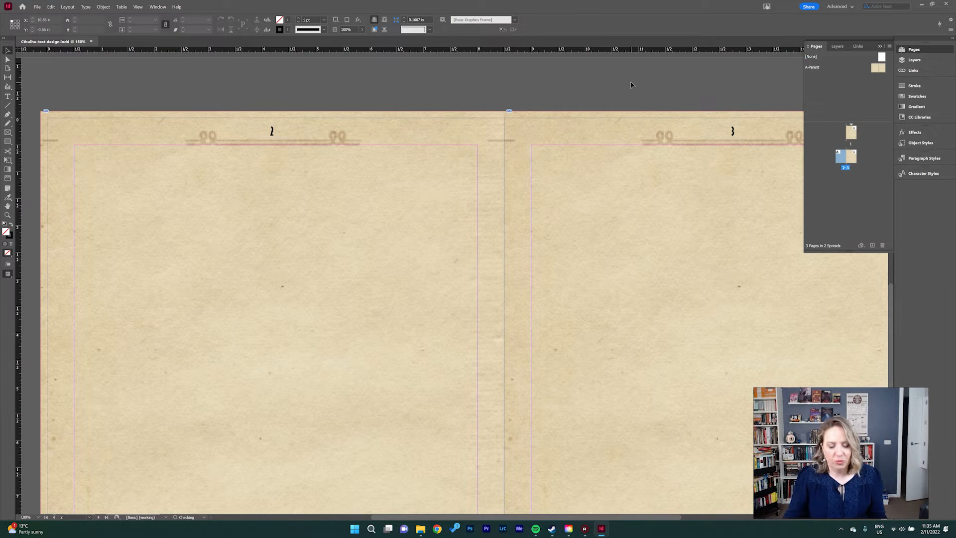
{"action": "key", "text": "ctrl+minus"}
{"action": "key", "text": "ctrl+minus"}
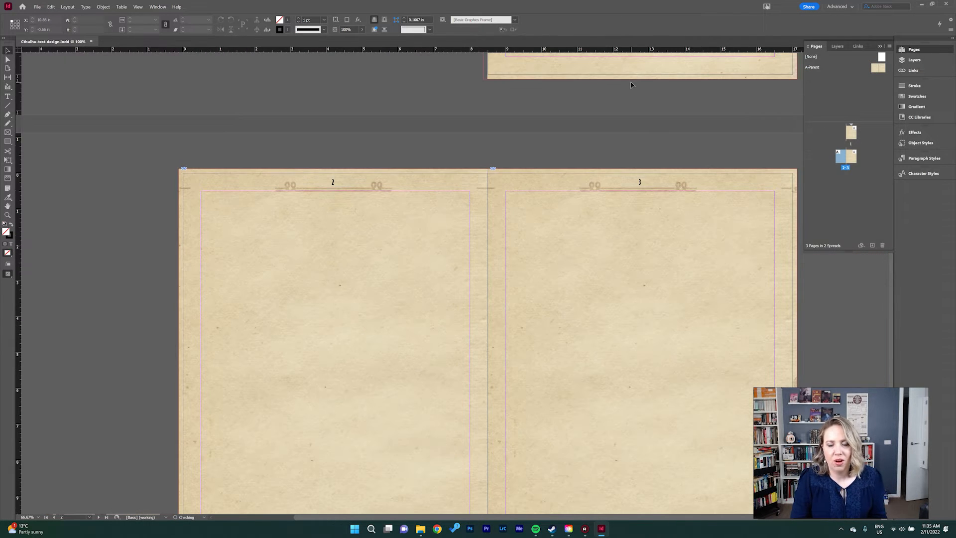
{"action": "key", "text": "ctrl+equal"}
{"action": "left_click_drag", "start_coordinate": [681, 293], "coordinate": [666, 225]}
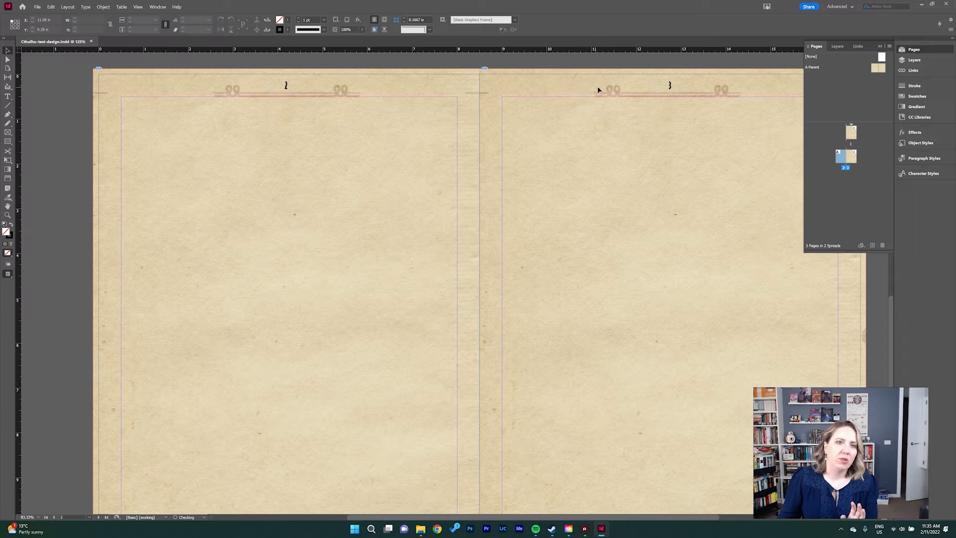
Step: Go to page 1 and open the Cover folder of The Hammersmith Haunting in File Explorer
{"action": "double_click", "coordinate": [851, 133]}
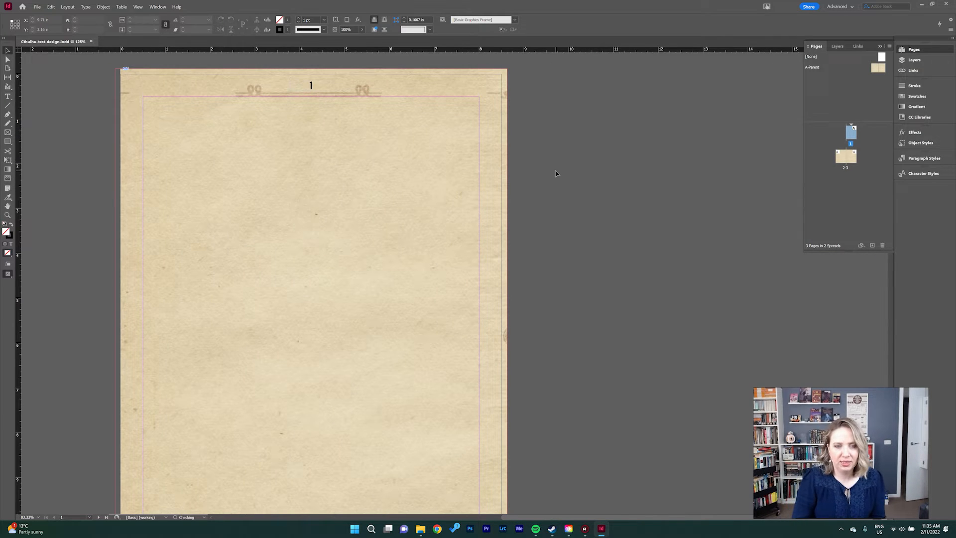
{"action": "key", "text": "ctrl+minus"}
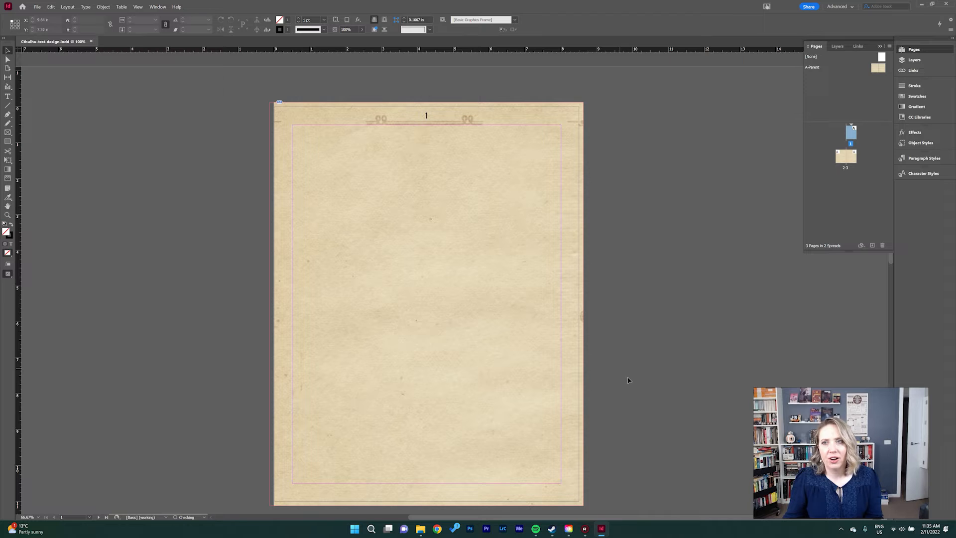
{"action": "mouse_move", "coordinate": [422, 534]}
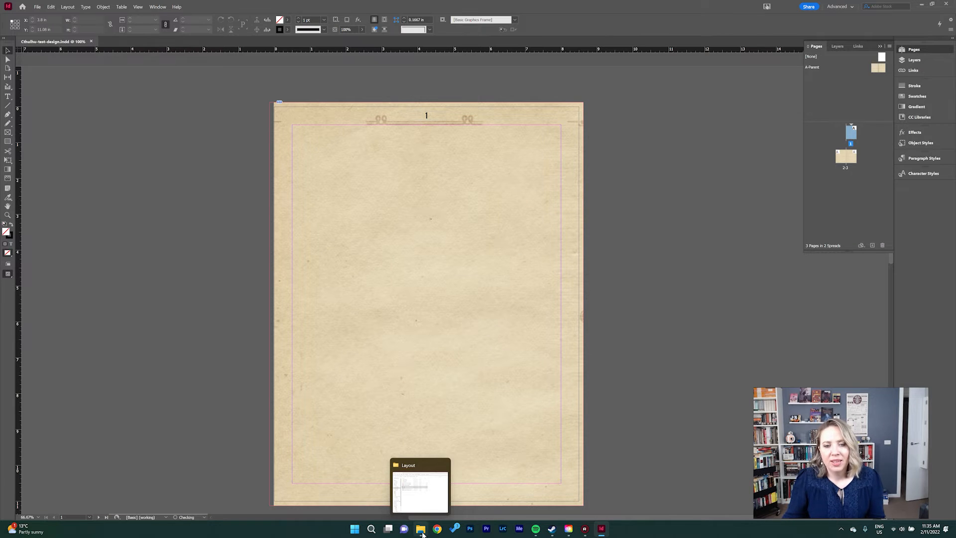
{"action": "mouse_move", "coordinate": [427, 511]}
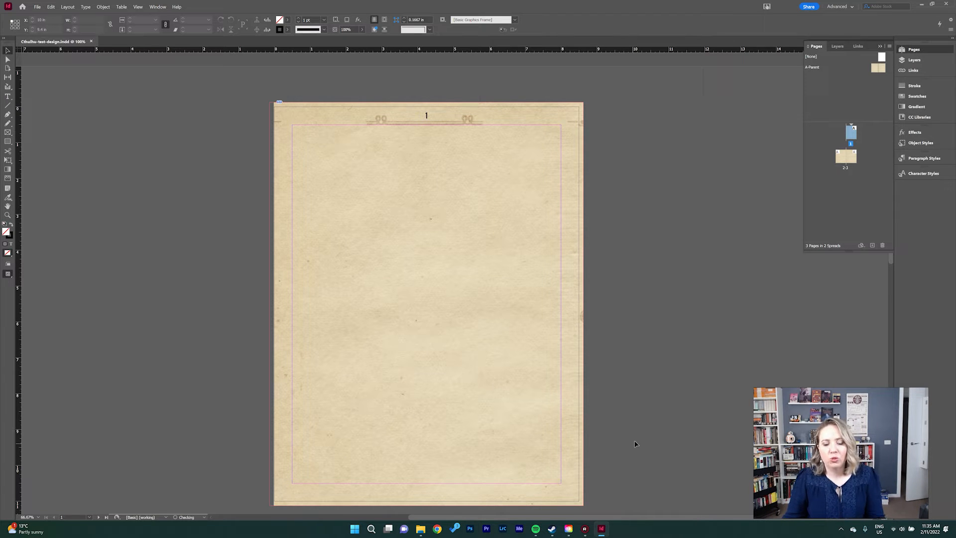
{"action": "left_click", "coordinate": [420, 529]}
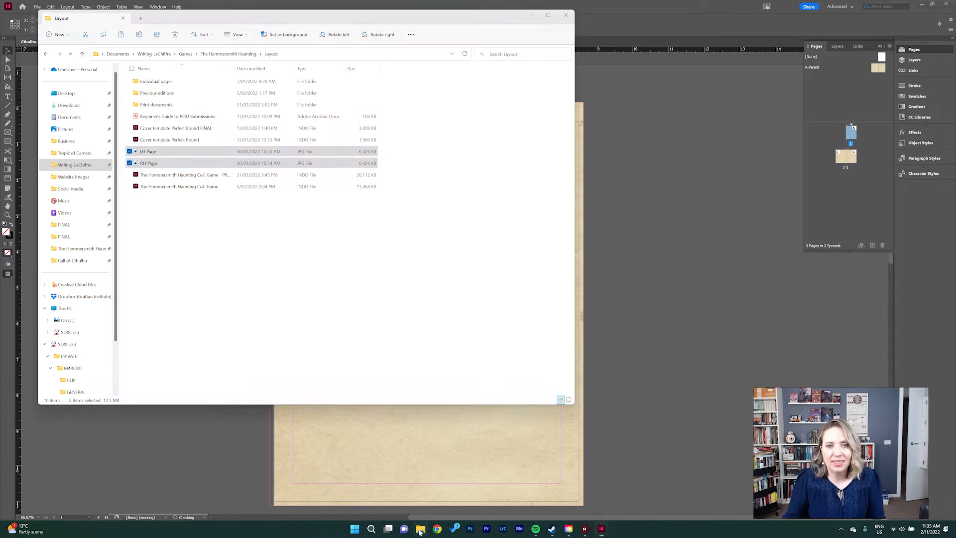
{"action": "left_click", "coordinate": [229, 54]}
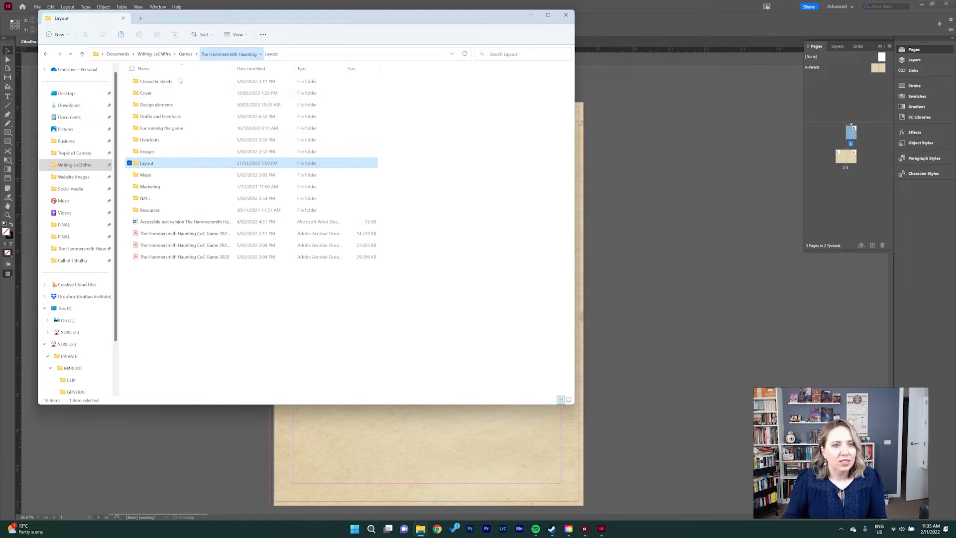
{"action": "left_click", "coordinate": [174, 94]}
{"action": "double_click", "coordinate": [174, 95]}
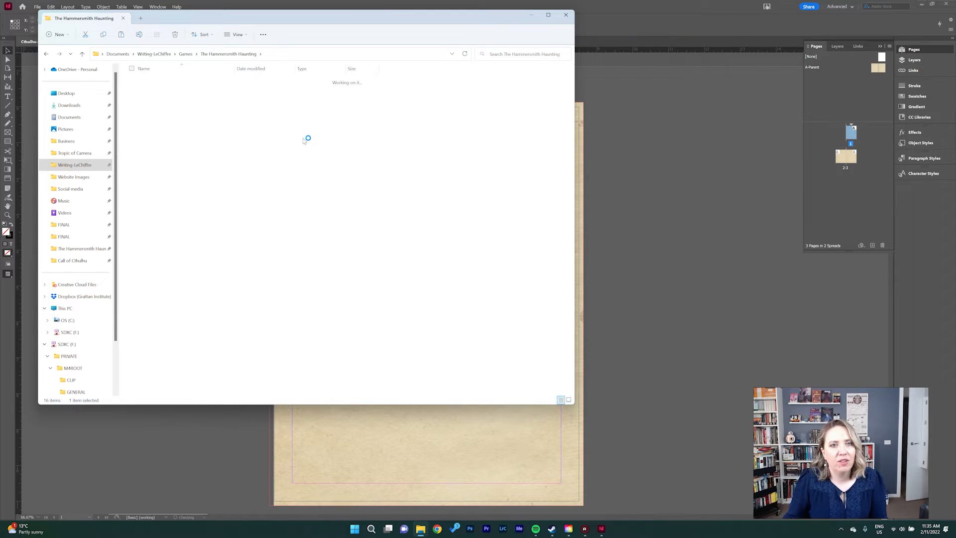
Step: Place the Hi Res Print Cover image on page 1, extend its frame to the bleed edges and fill the frame proportionally
{"action": "left_click", "coordinate": [431, 87]}
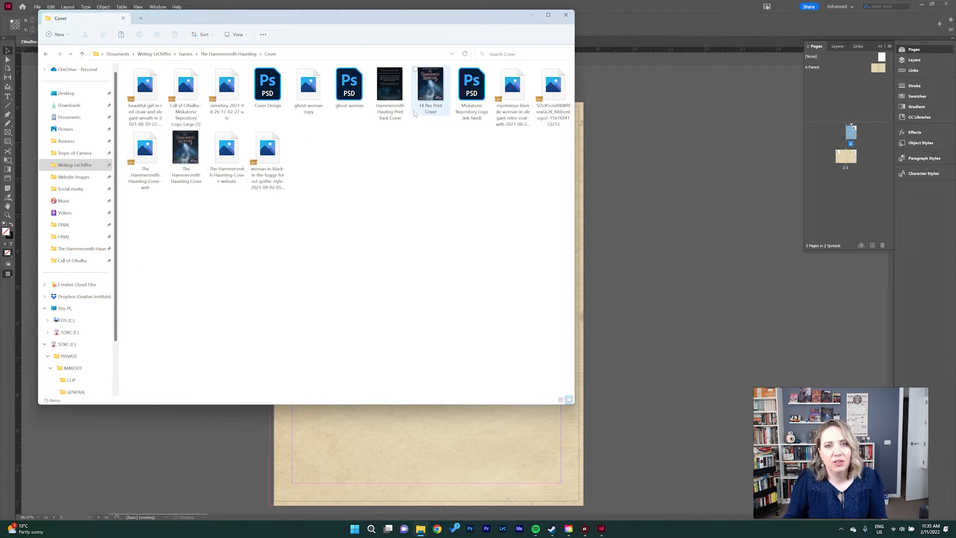
{"action": "left_click", "coordinate": [625, 228]}
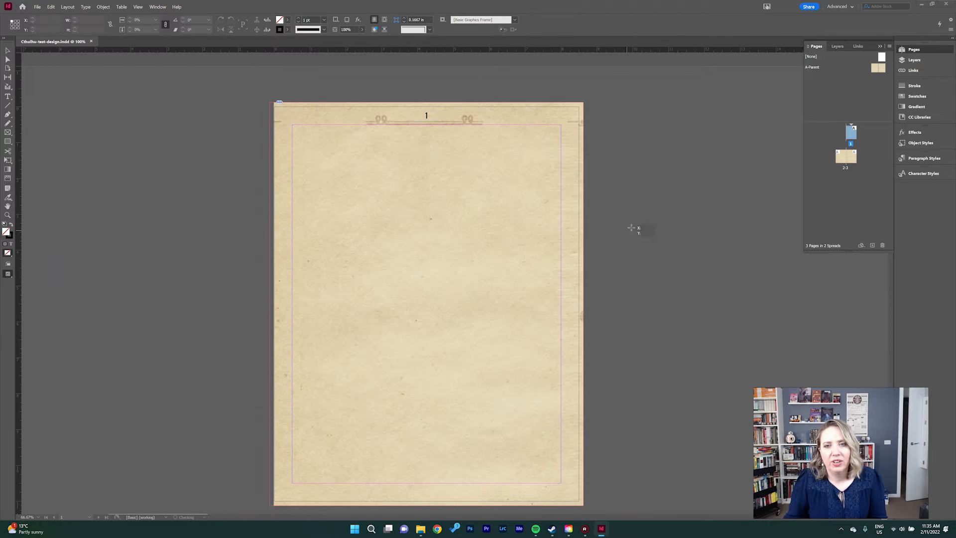
{"action": "left_click_drag", "start_coordinate": [725, 339], "coordinate": [369, 209]}
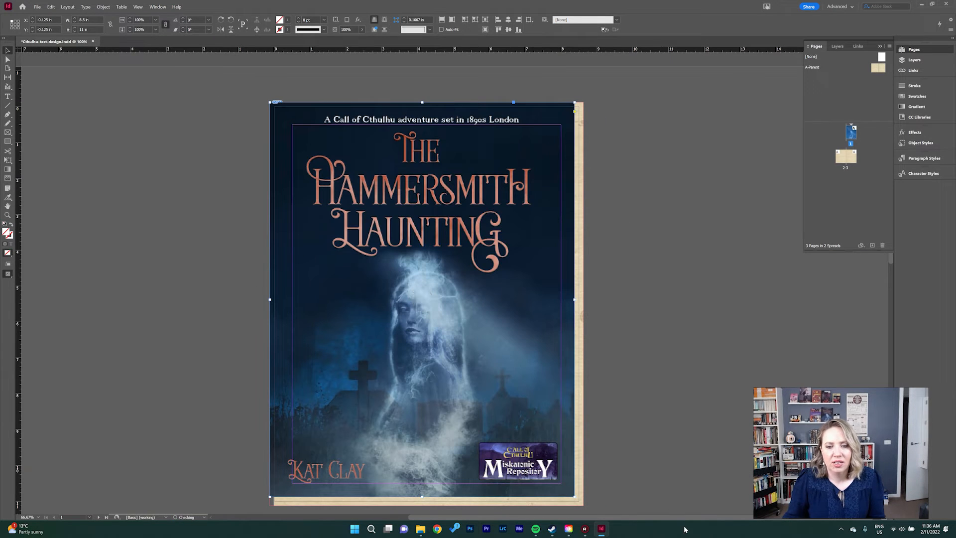
{"action": "left_click_drag", "start_coordinate": [573, 497], "coordinate": [615, 505]}
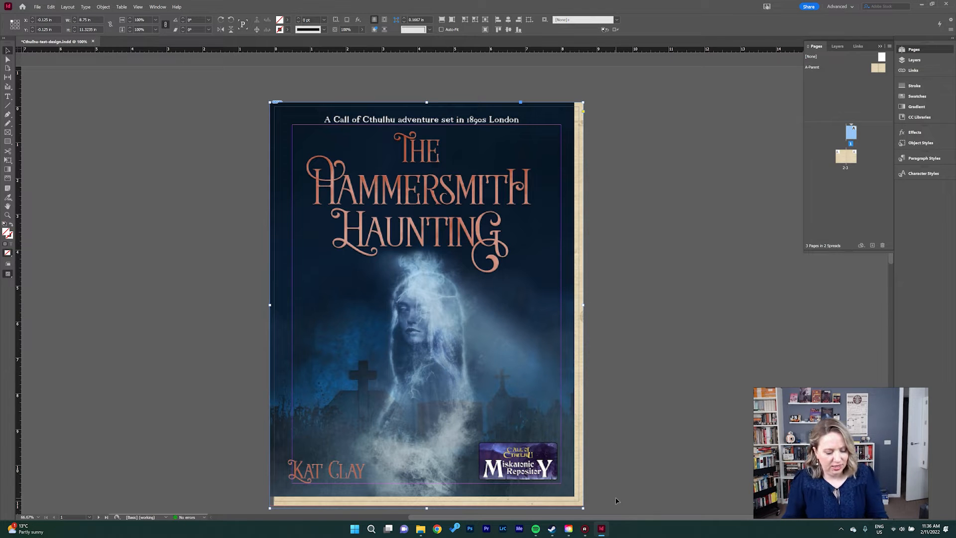
{"action": "key", "text": "ctrl+alt+shift+c"}
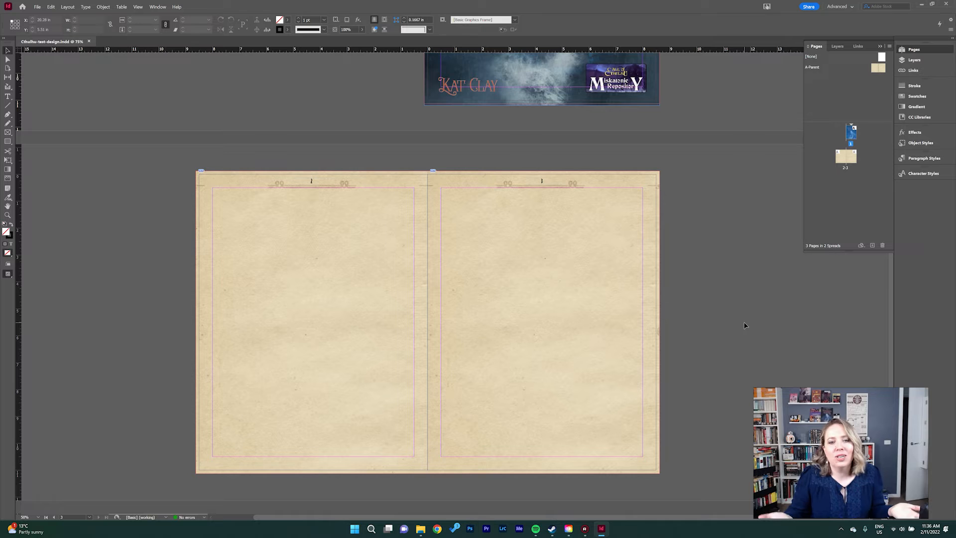
Step: Set the A-Parent spread to two columns with a 0.25 in gutter
{"action": "key", "text": "ctrl+equal"}
{"action": "left_click_drag", "start_coordinate": [514, 374], "coordinate": [567, 323]}
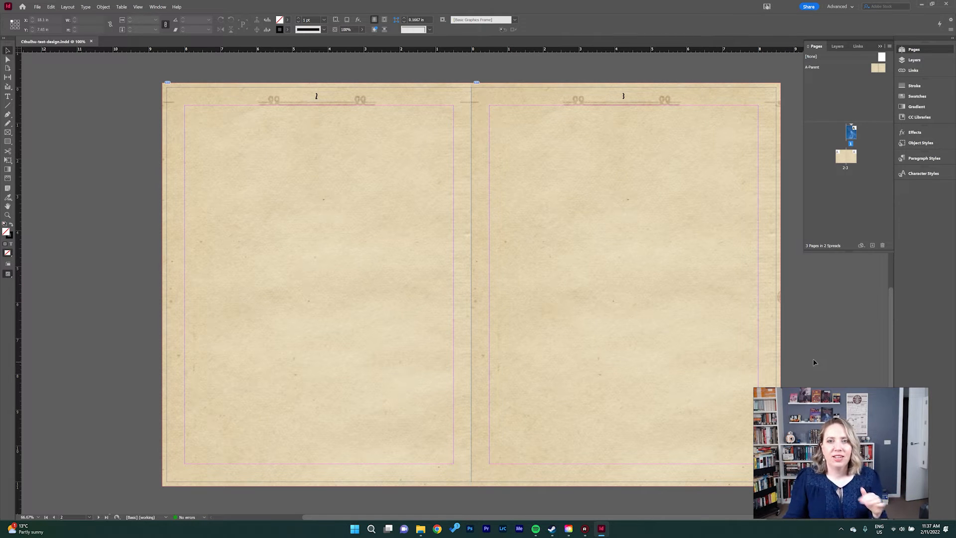
{"action": "left_click", "coordinate": [819, 309]}
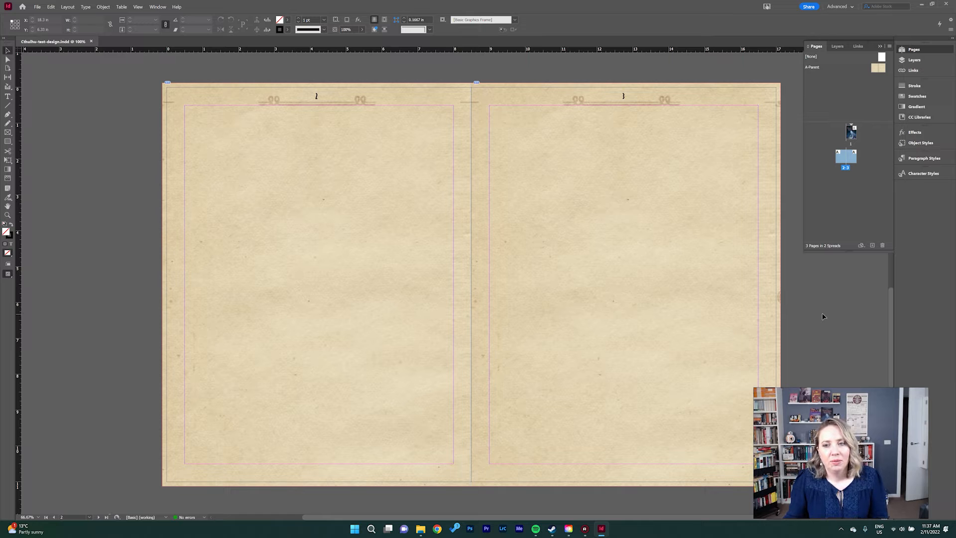
{"action": "double_click", "coordinate": [875, 70]}
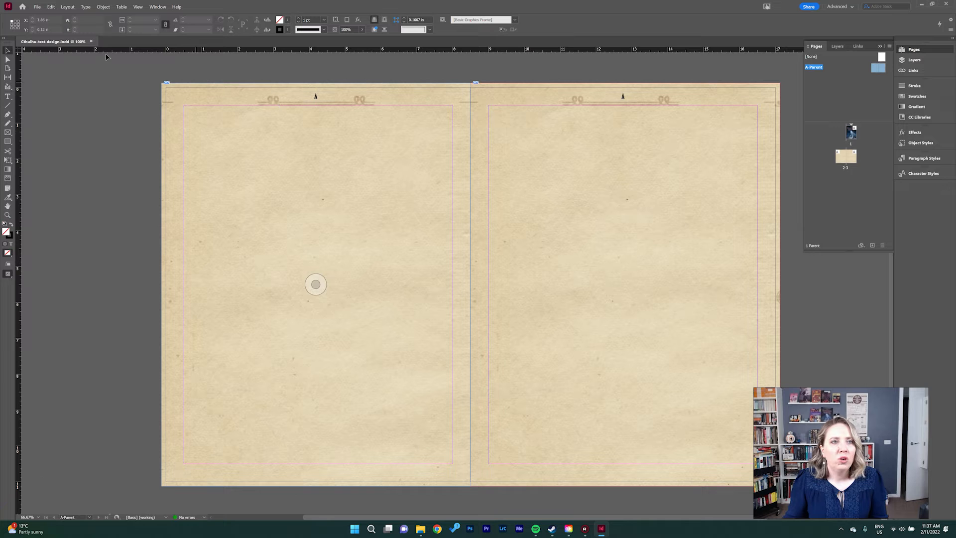
{"action": "left_click", "coordinate": [63, 7]}
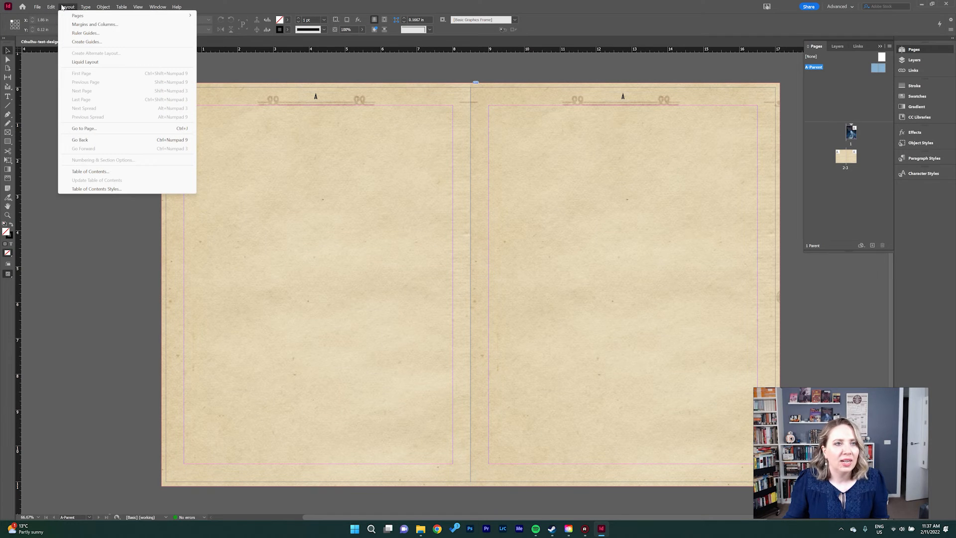
{"action": "left_click", "coordinate": [94, 24]}
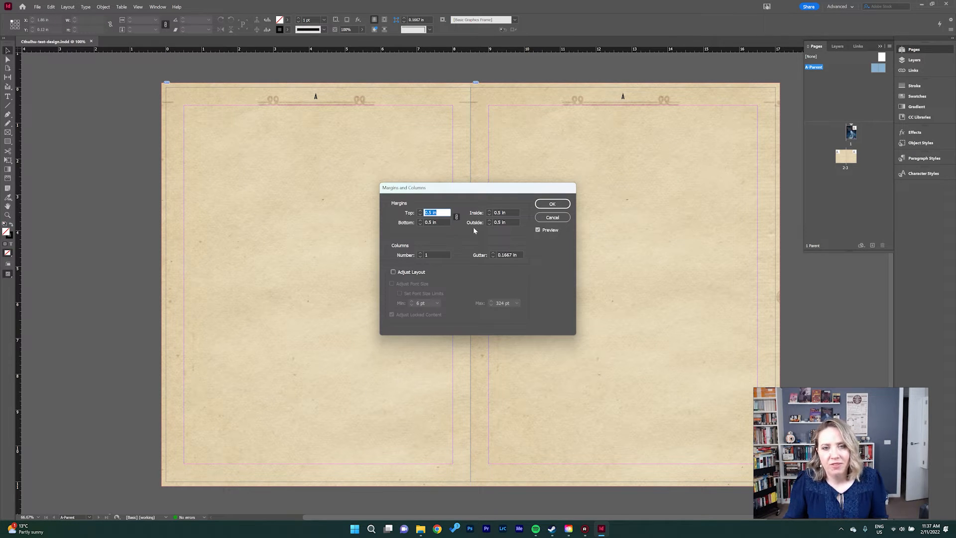
{"action": "left_click", "coordinate": [420, 253]}
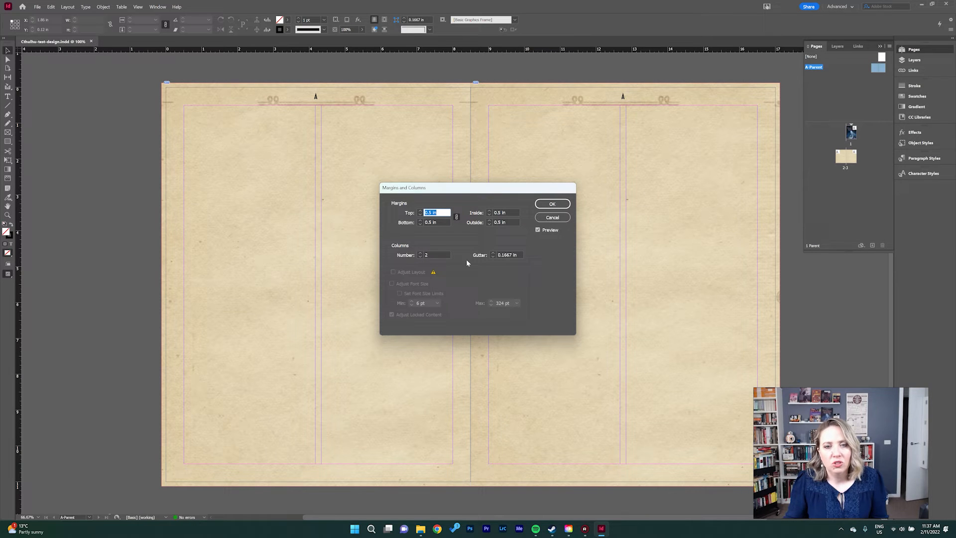
{"action": "double_click", "coordinate": [507, 255]}
{"action": "type", "text": "0"}
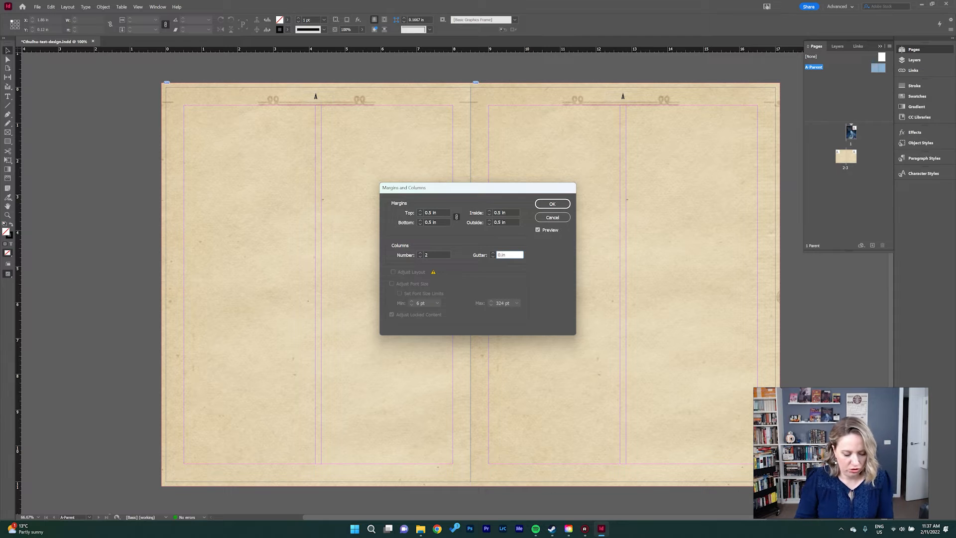
{"action": "type", "text": ".25"}
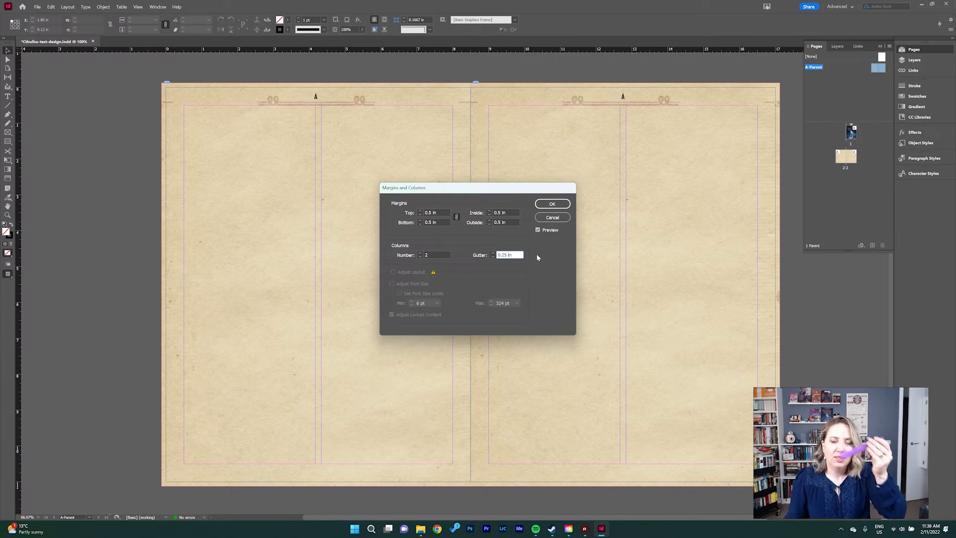
{"action": "left_click", "coordinate": [553, 204]}
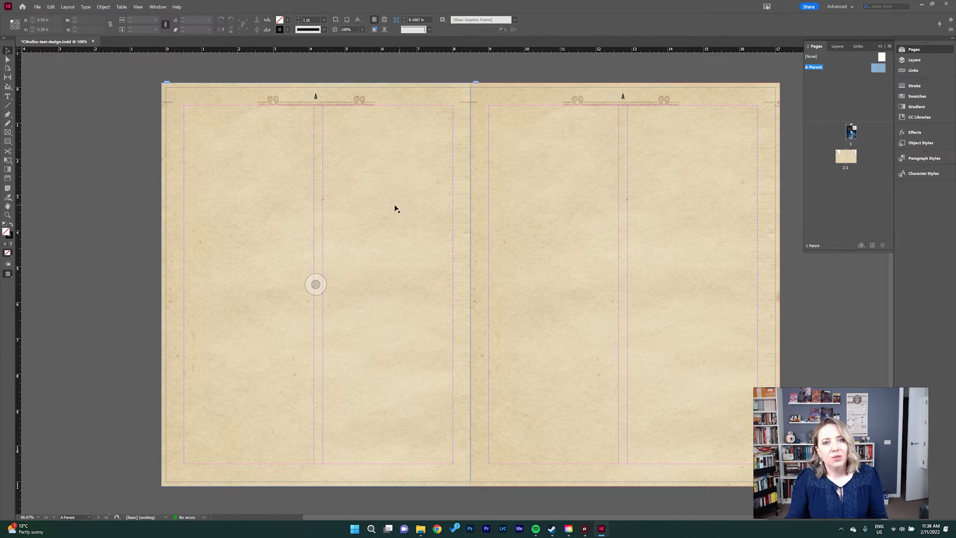
Step: Align the number markers on both parent pages with the centres of the column gutters and save the document
{"action": "left_click", "coordinate": [319, 99]}
{"action": "left_click_drag", "start_coordinate": [321, 98], "coordinate": [321, 98]}
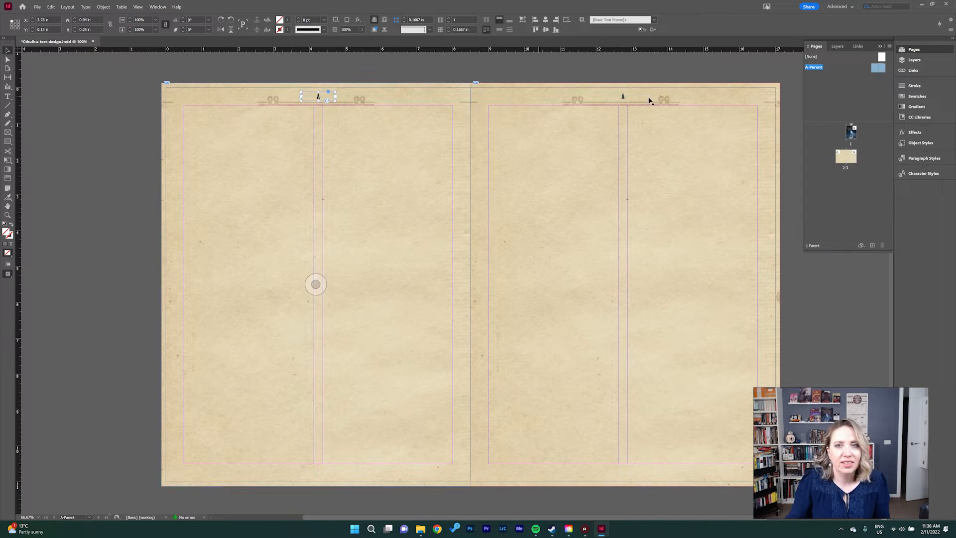
{"action": "left_click_drag", "start_coordinate": [623, 98], "coordinate": [626, 98]}
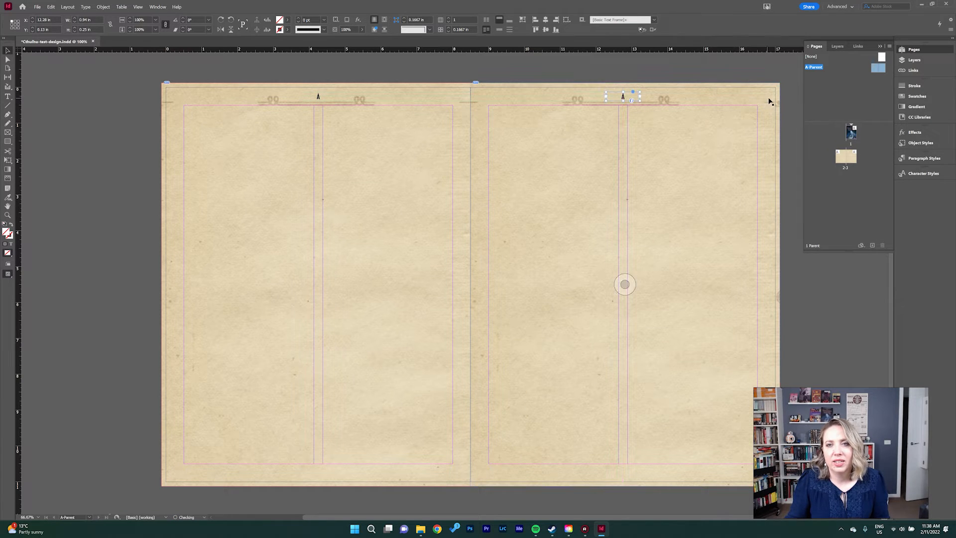
{"action": "left_click", "coordinate": [743, 75]}
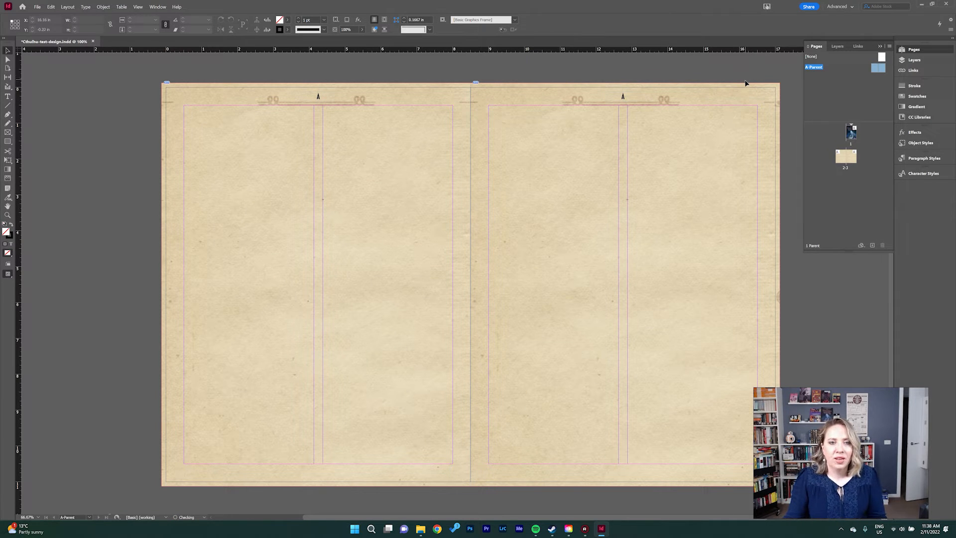
{"action": "key", "text": "ctrl+s"}
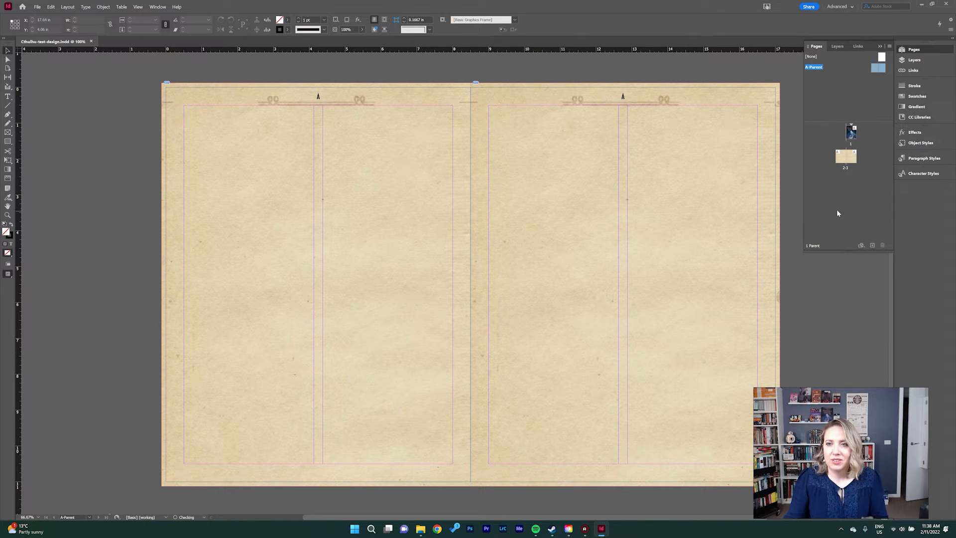
Step: Place the accessible text version Word document on page 2 in a text frame about 7.5 in wide between the margins
{"action": "double_click", "coordinate": [843, 160]}
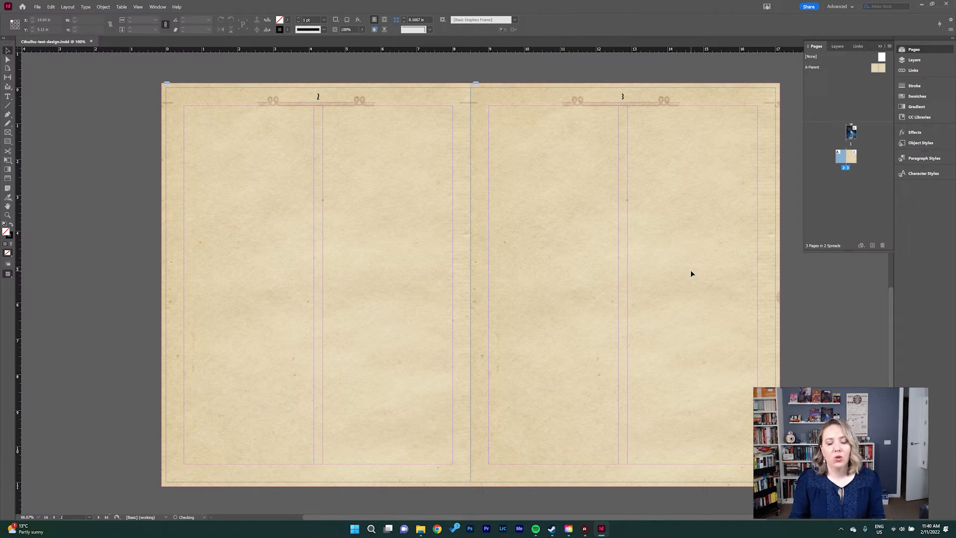
{"action": "left_click", "coordinate": [37, 7]}
{"action": "left_click", "coordinate": [69, 116]}
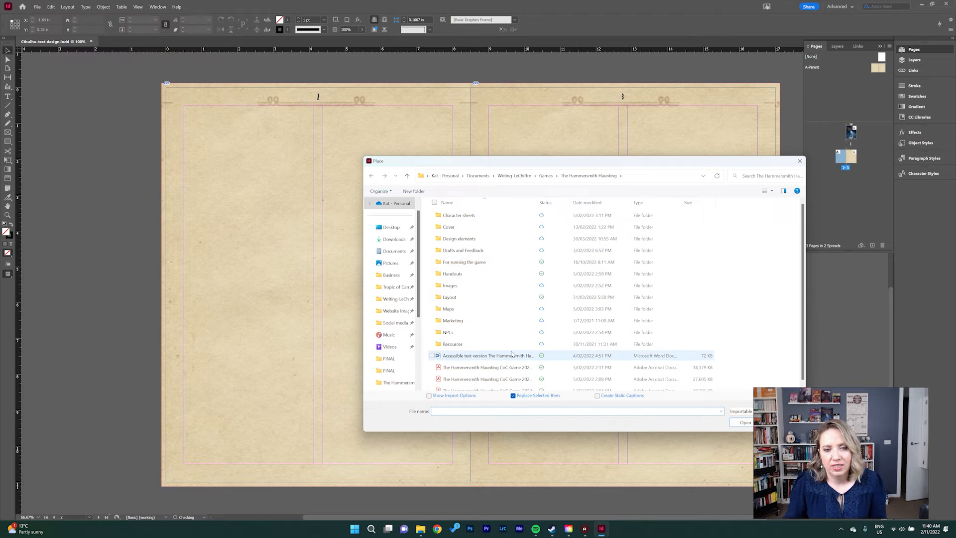
{"action": "double_click", "coordinate": [511, 354]}
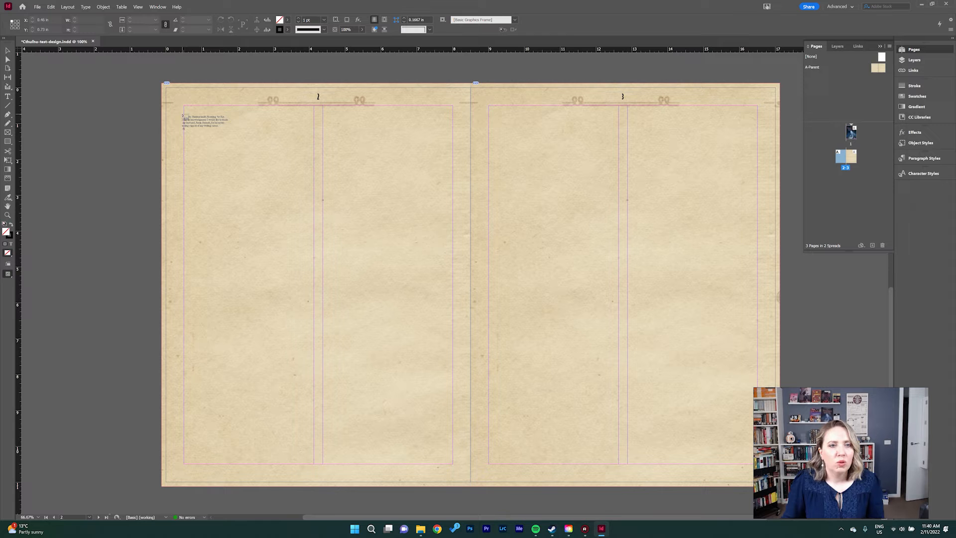
{"action": "left_click_drag", "start_coordinate": [183, 116], "coordinate": [448, 458]}
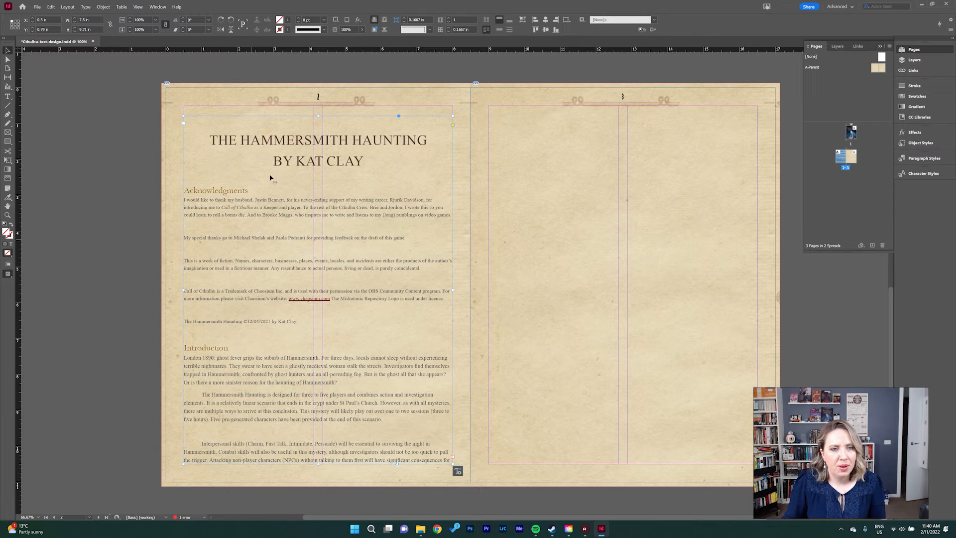
Step: Examine the fonts and paragraph styles of the imported body text, headings and title on page 2
{"action": "double_click", "coordinate": [259, 298]}
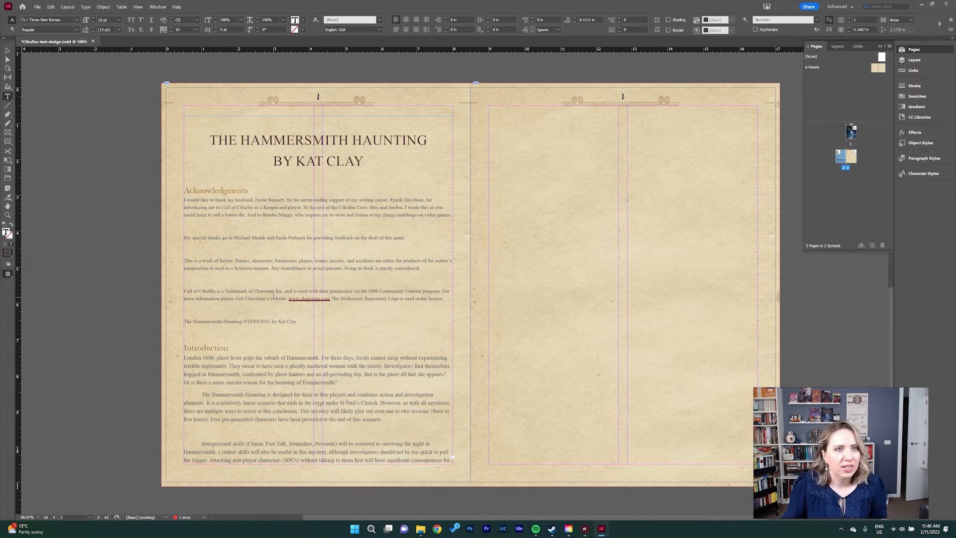
{"action": "left_click", "coordinate": [268, 371]}
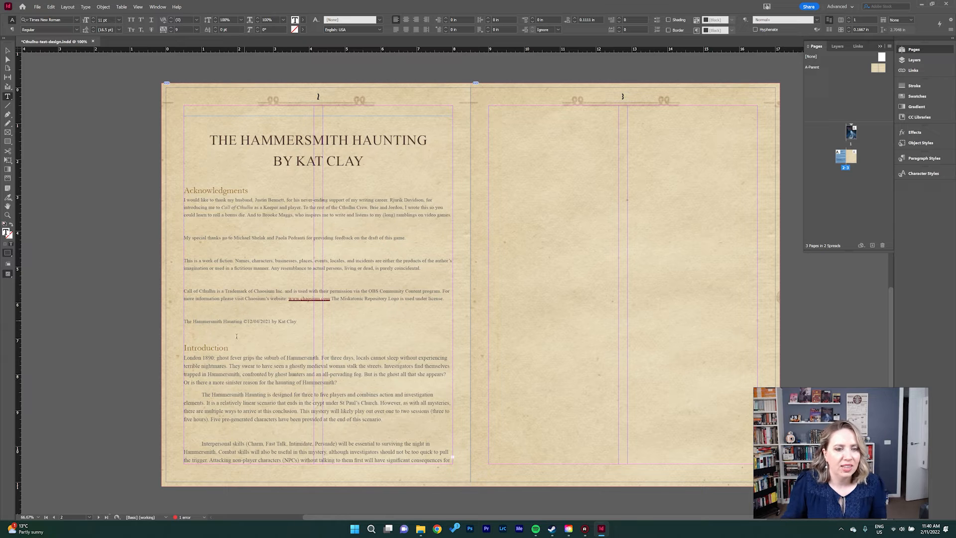
{"action": "left_click", "coordinate": [218, 347]}
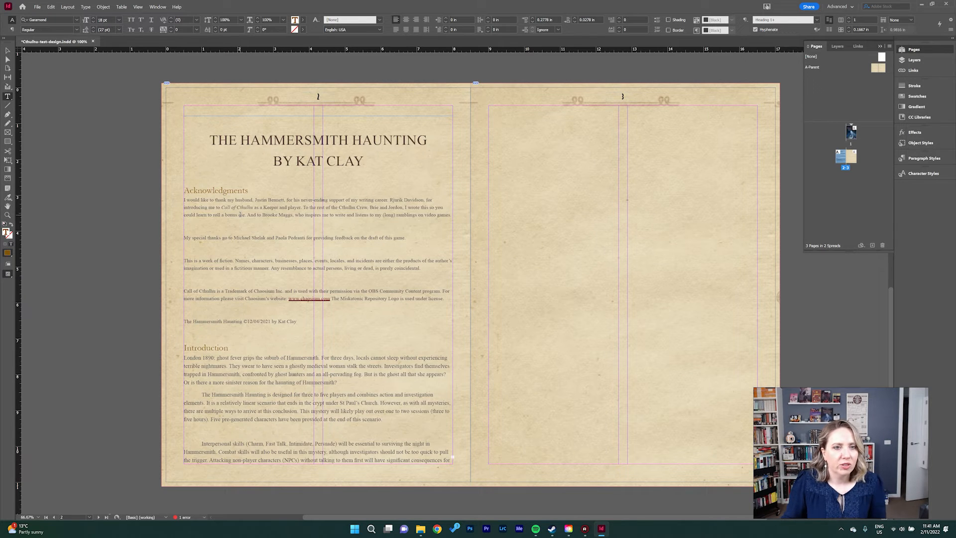
{"action": "left_click", "coordinate": [237, 196]}
{"action": "left_click", "coordinate": [238, 191]}
{"action": "left_click_drag", "start_coordinate": [241, 141], "coordinate": [367, 171]}
{"action": "left_click", "coordinate": [339, 141]}
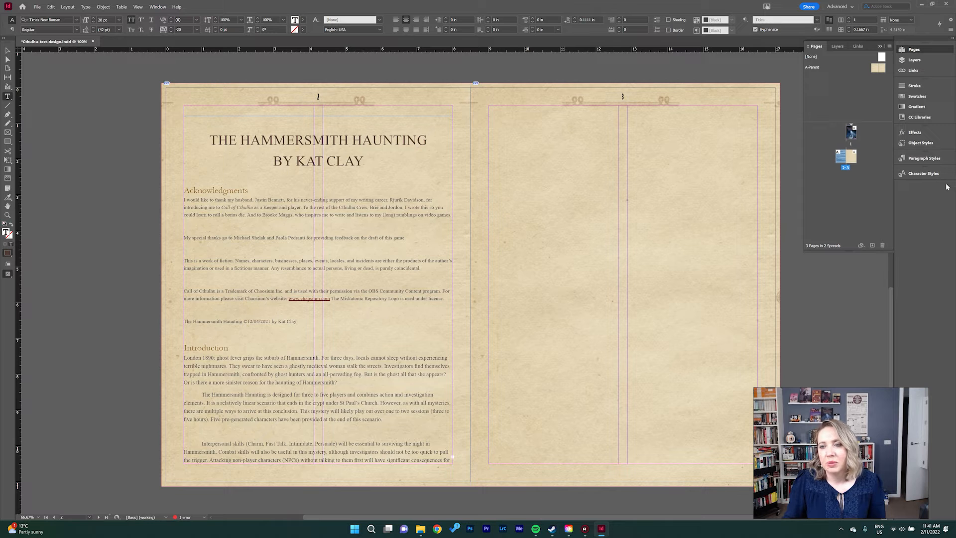
Step: Show the full list of imported paragraph styles and open the Style Packs over page 3
{"action": "left_click", "coordinate": [934, 158]}
{"action": "left_click_drag", "start_coordinate": [840, 227], "coordinate": [838, 327]}
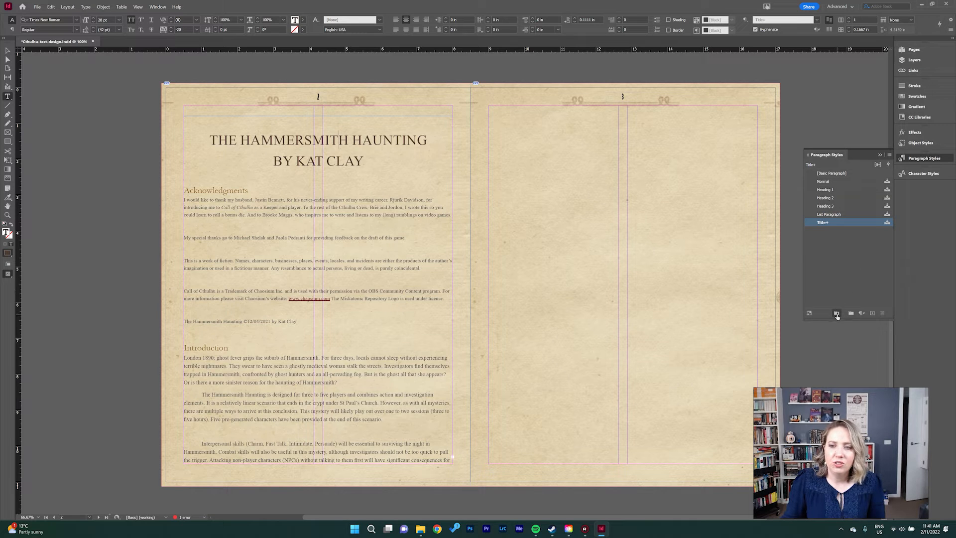
{"action": "left_click", "coordinate": [836, 314]}
{"action": "left_click_drag", "start_coordinate": [487, 223], "coordinate": [623, 208]}
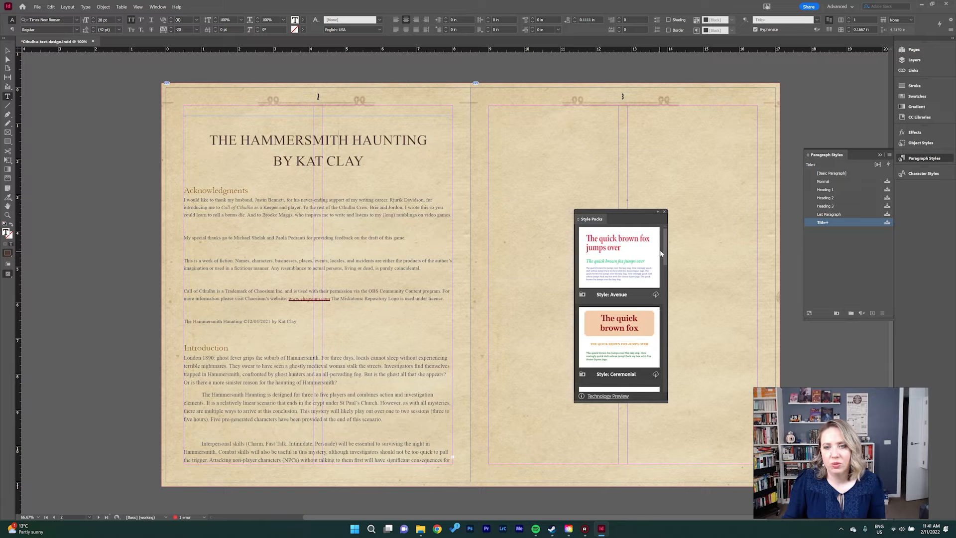
Step: Close the Style Packs and check which paragraph styles the title, headings and body text on page 2 use
{"action": "mouse_move", "coordinate": [665, 252]}
{"action": "left_mouse_down"}
{"action": "mouse_move", "coordinate": [664, 384]}
{"action": "mouse_move", "coordinate": [671, 234]}
{"action": "left_mouse_up"}
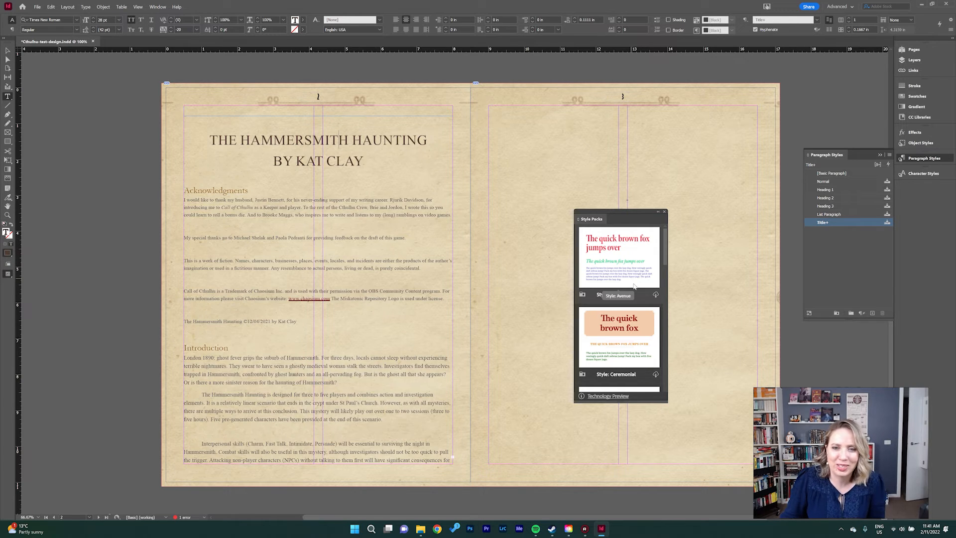
{"action": "left_click", "coordinate": [665, 213]}
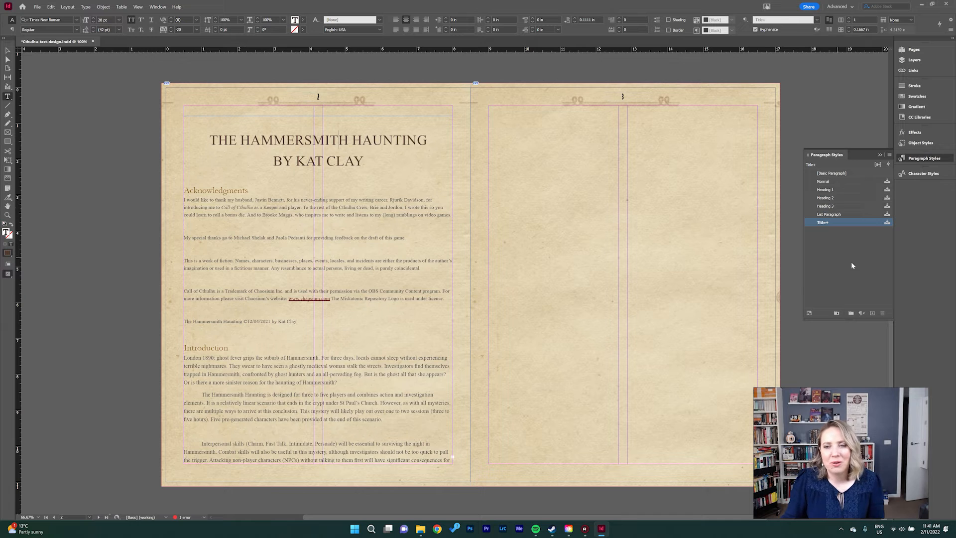
{"action": "left_click", "coordinate": [864, 262]}
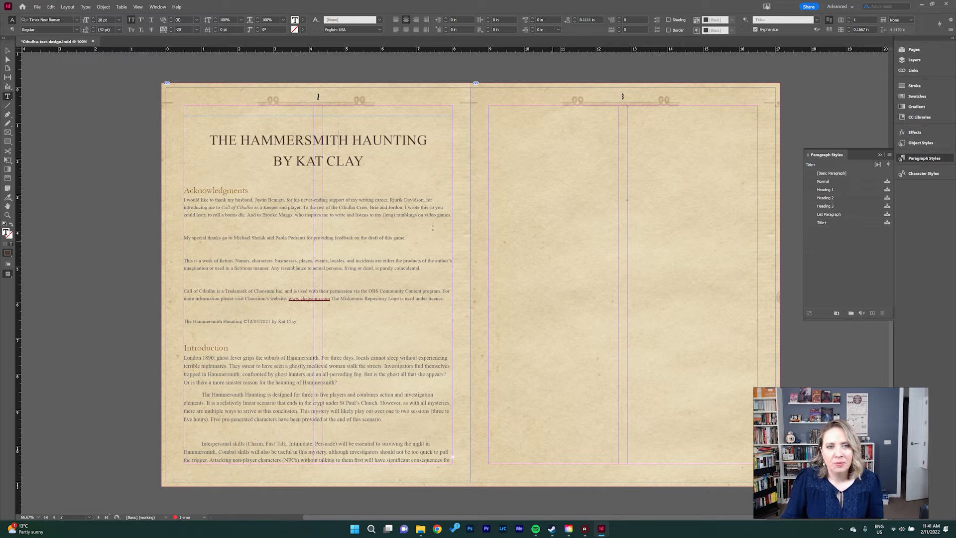
{"action": "double_click", "coordinate": [316, 145]}
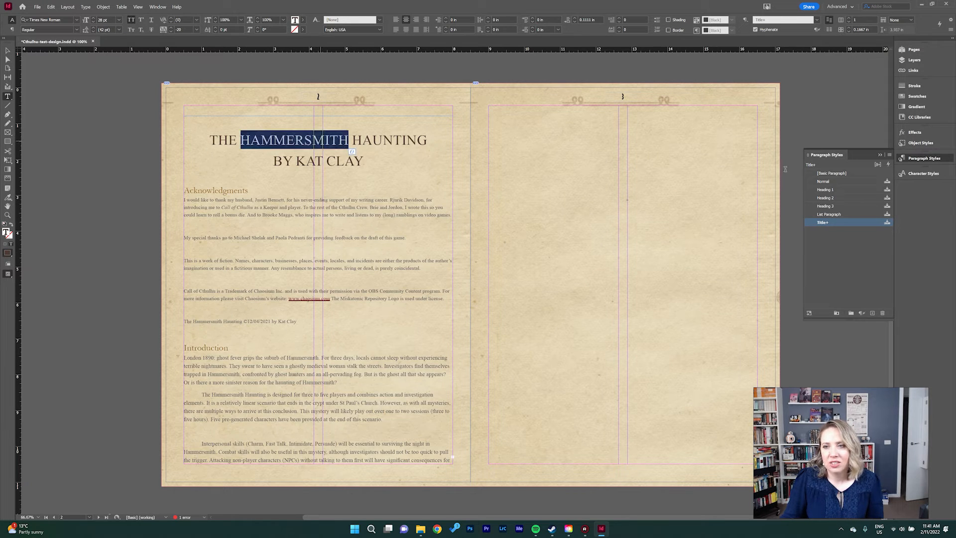
{"action": "double_click", "coordinate": [227, 191]}
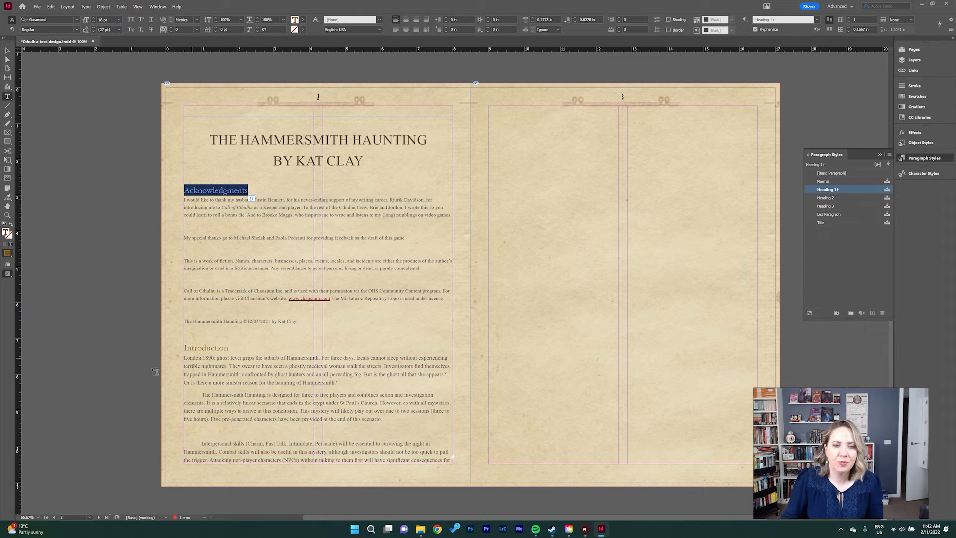
{"action": "double_click", "coordinate": [206, 347]}
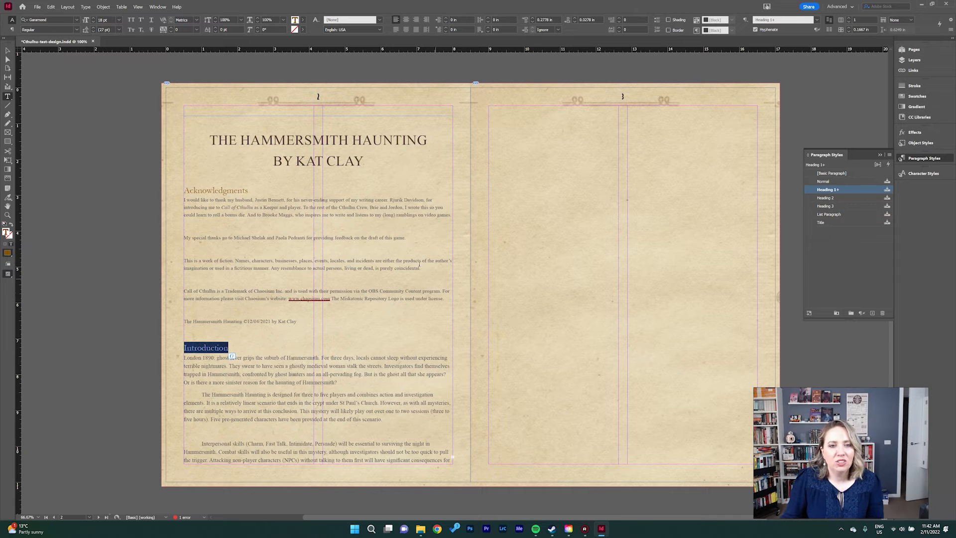
{"action": "left_click", "coordinate": [381, 269]}
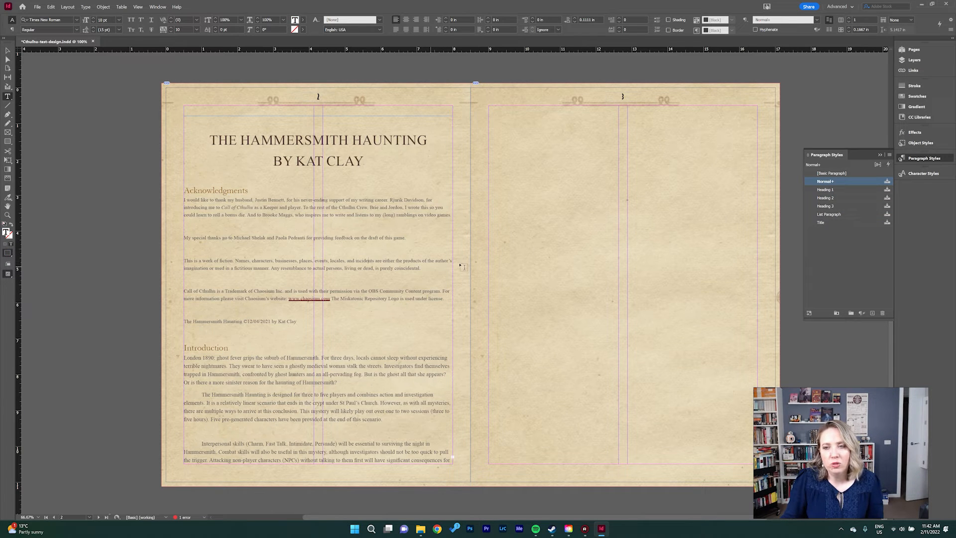
{"action": "mouse_move", "coordinate": [841, 183]}
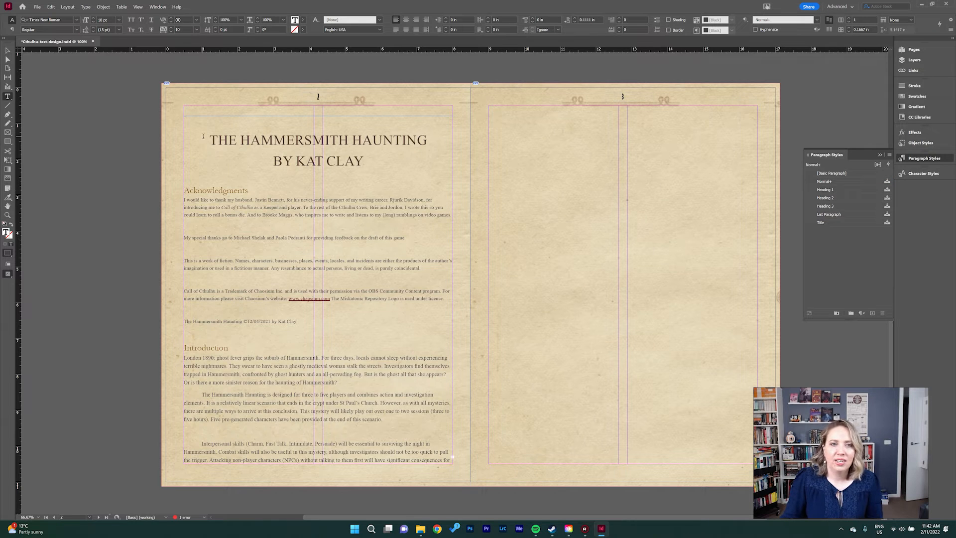
Step: Delete the scenario title and author byline above the Acknowledgments heading on page 2
{"action": "left_click_drag", "start_coordinate": [201, 135], "coordinate": [370, 171]}
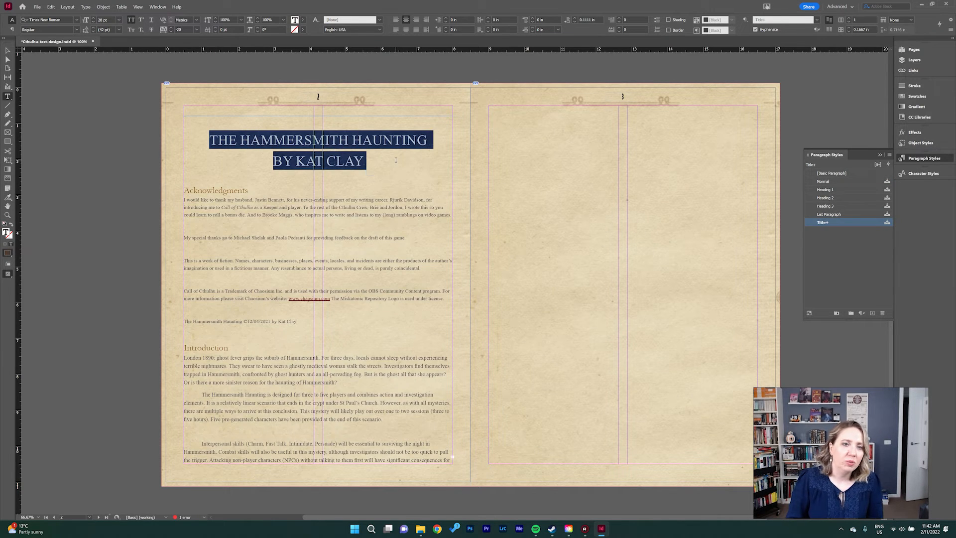
{"action": "key", "text": "BackSpace"}
{"action": "key", "text": "Delete"}
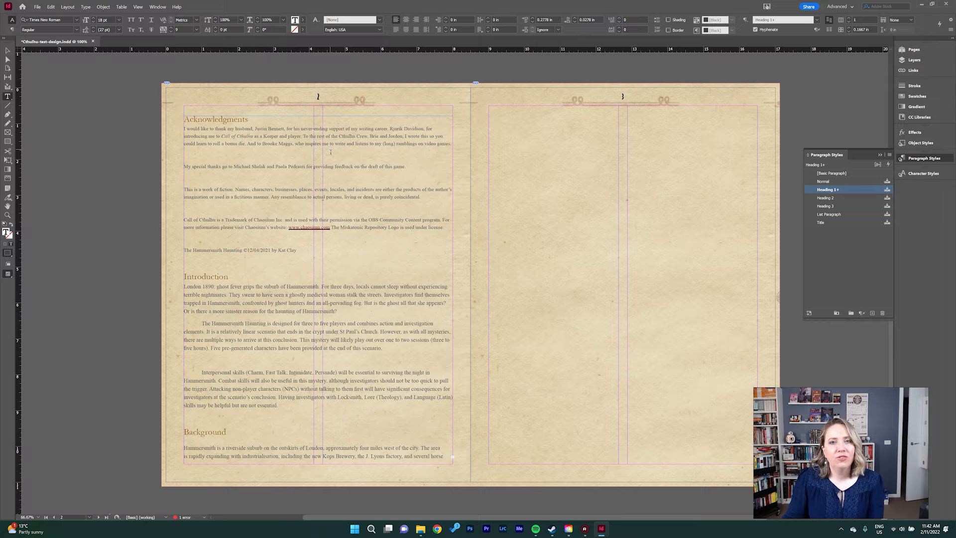
Step: Edit the Heading 1 paragraph style to use the Blakely font family in Bold
{"action": "left_click", "coordinate": [828, 190]}
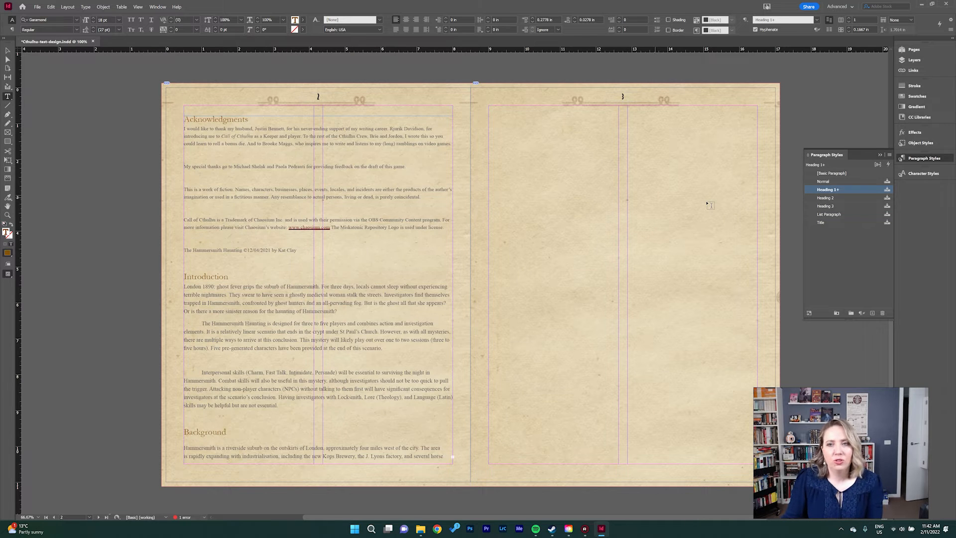
{"action": "right_click", "coordinate": [844, 192]}
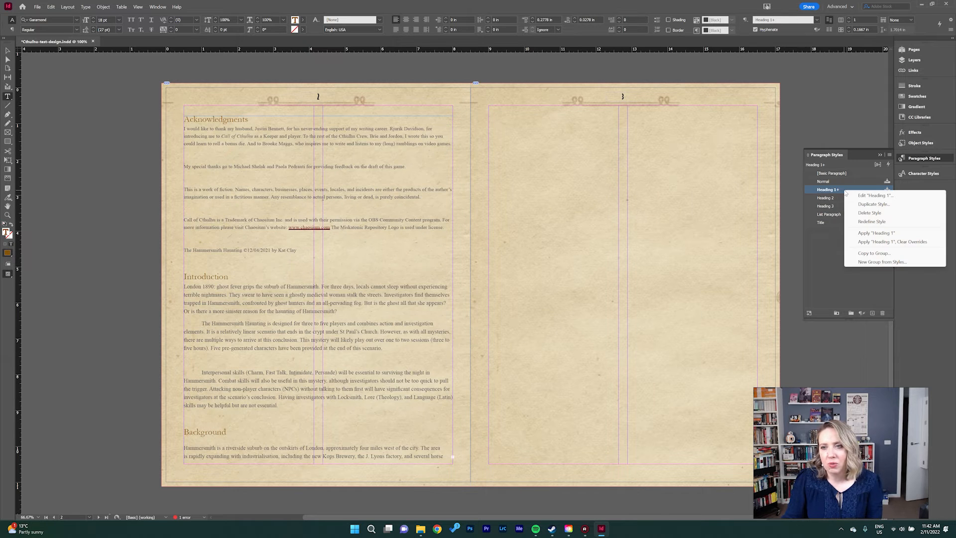
{"action": "left_click", "coordinate": [878, 197]}
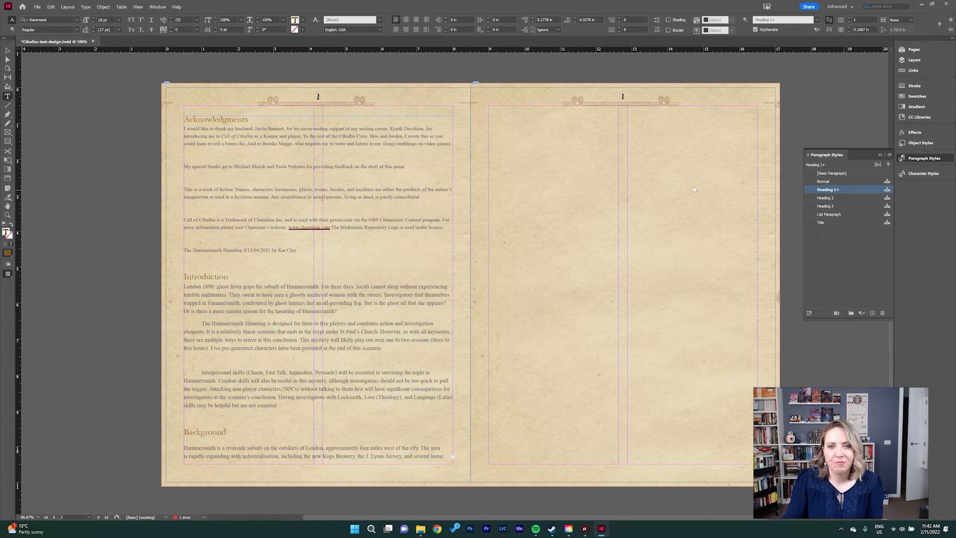
{"action": "left_click", "coordinate": [687, 148]}
{"action": "triple_click", "coordinate": [687, 148]}
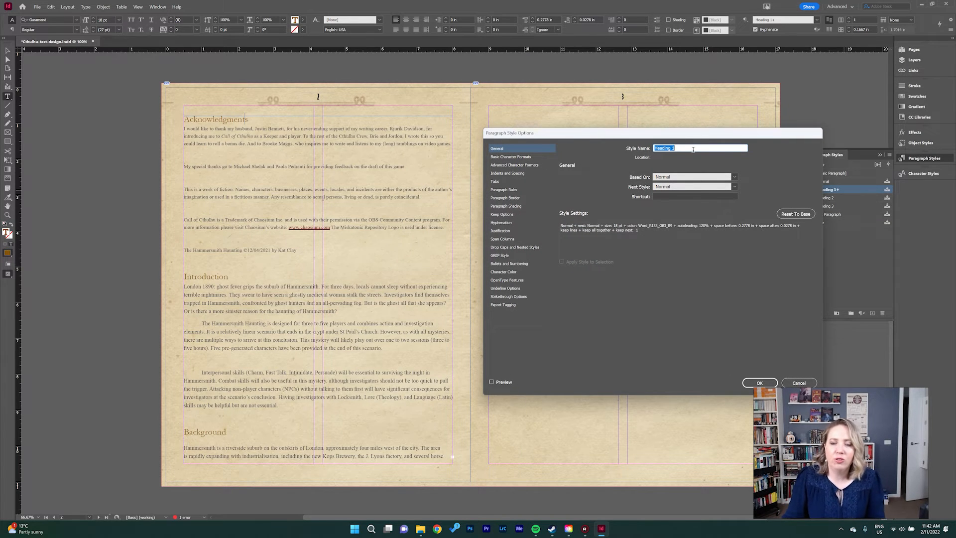
{"action": "left_click", "coordinate": [692, 149]}
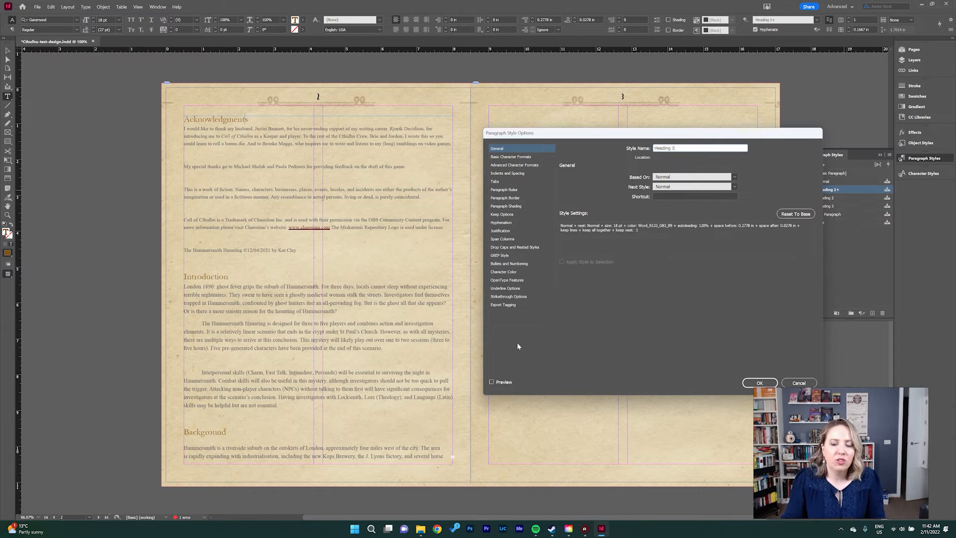
{"action": "left_click", "coordinate": [519, 158]}
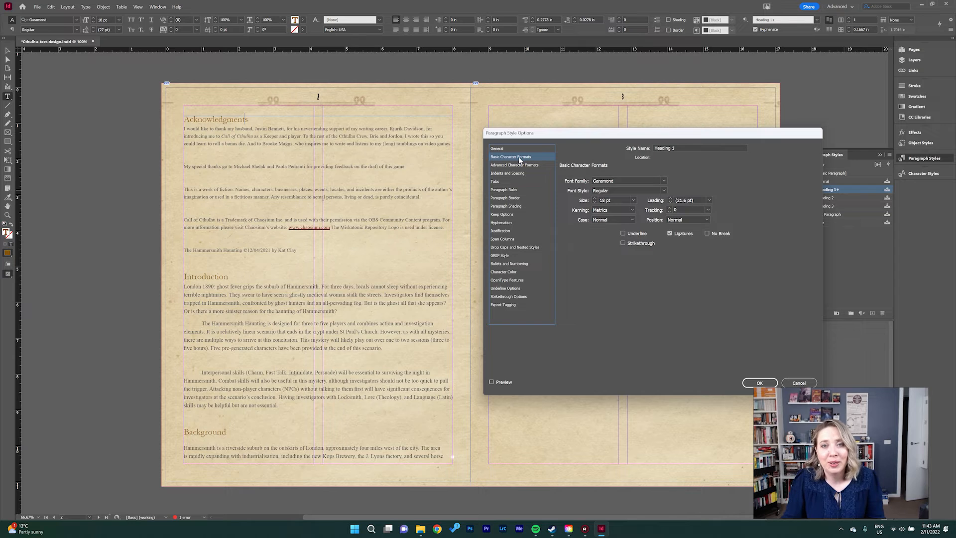
{"action": "left_click", "coordinate": [636, 180]}
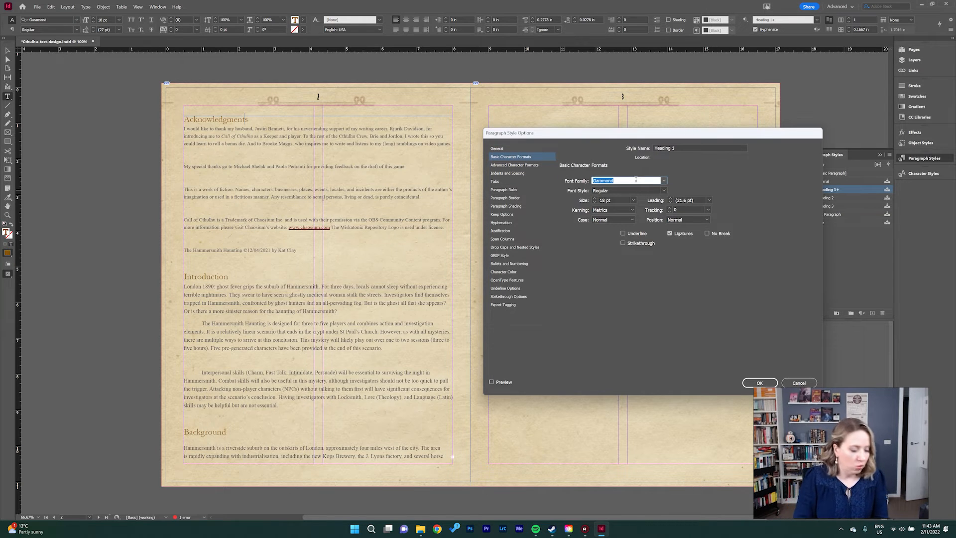
{"action": "type", "text": "Blakely"}
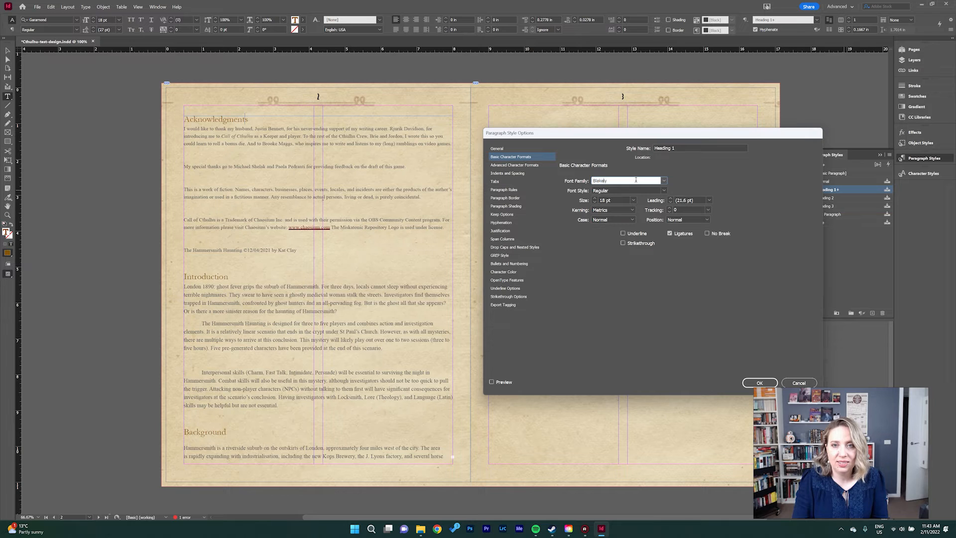
{"action": "key", "text": "Tab"}
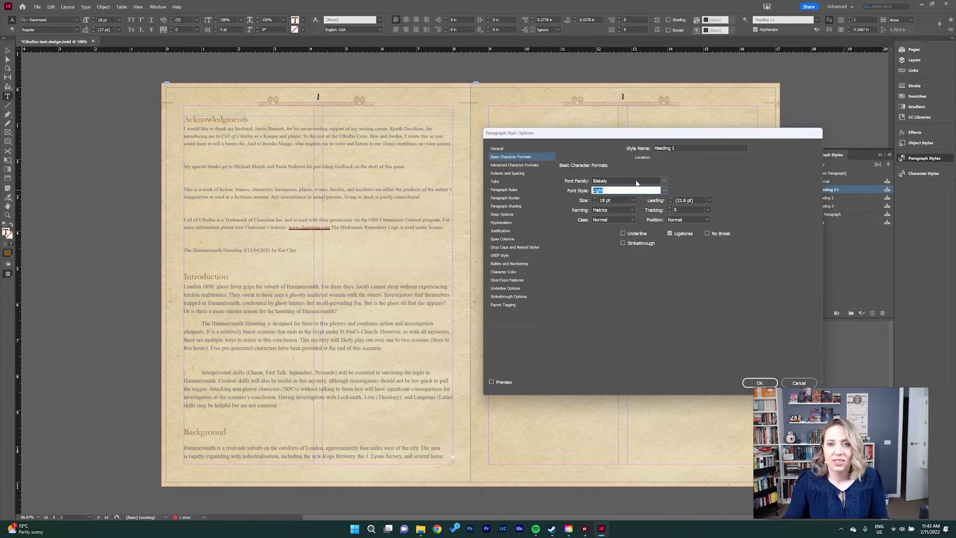
{"action": "left_click", "coordinate": [666, 191]}
{"action": "left_click", "coordinate": [652, 203]}
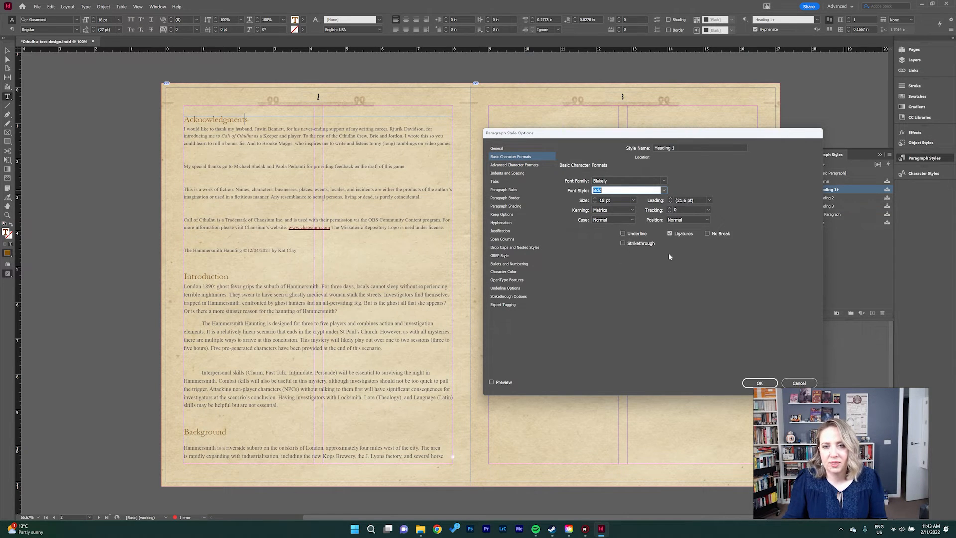
Step: Set Heading 1's space after to 0.0625 in and turn off its hyphenation
{"action": "left_click", "coordinate": [519, 175]}
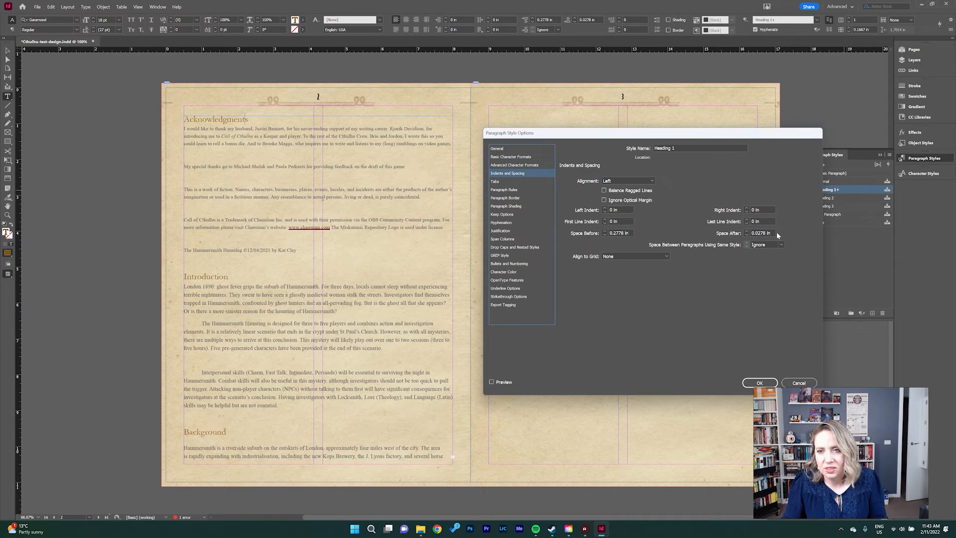
{"action": "left_click", "coordinate": [747, 231]}
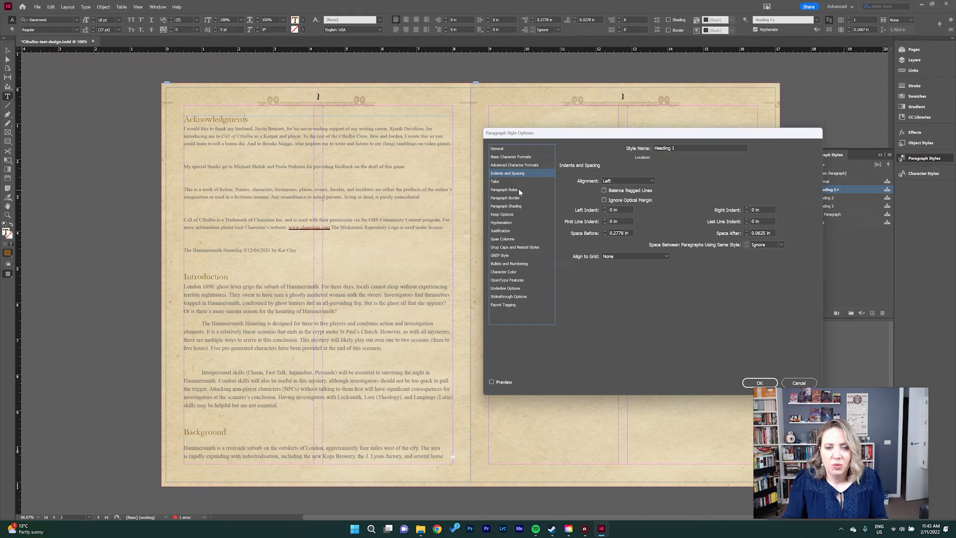
{"action": "left_click", "coordinate": [517, 224]}
{"action": "left_click", "coordinate": [576, 178]}
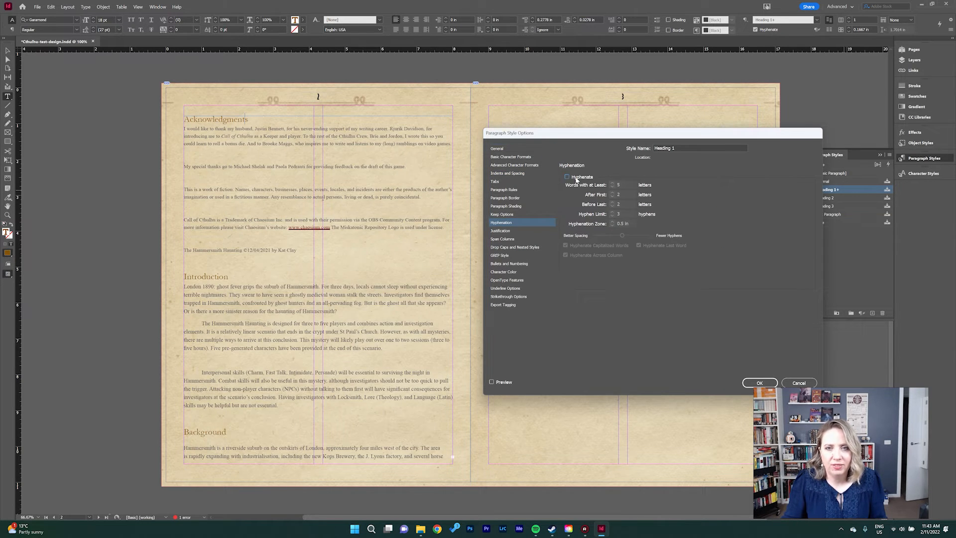
Step: Set the Heading 1 character colour to [Black] and apply the style changes
{"action": "left_click", "coordinate": [515, 271]}
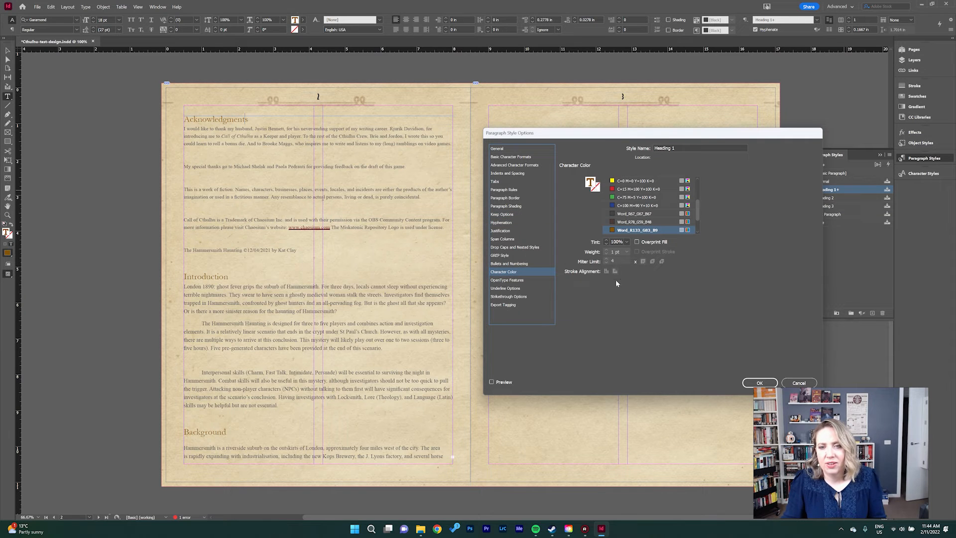
{"action": "scroll", "coordinate": [643, 224], "scroll_direction": "down", "scroll_amount": 1}
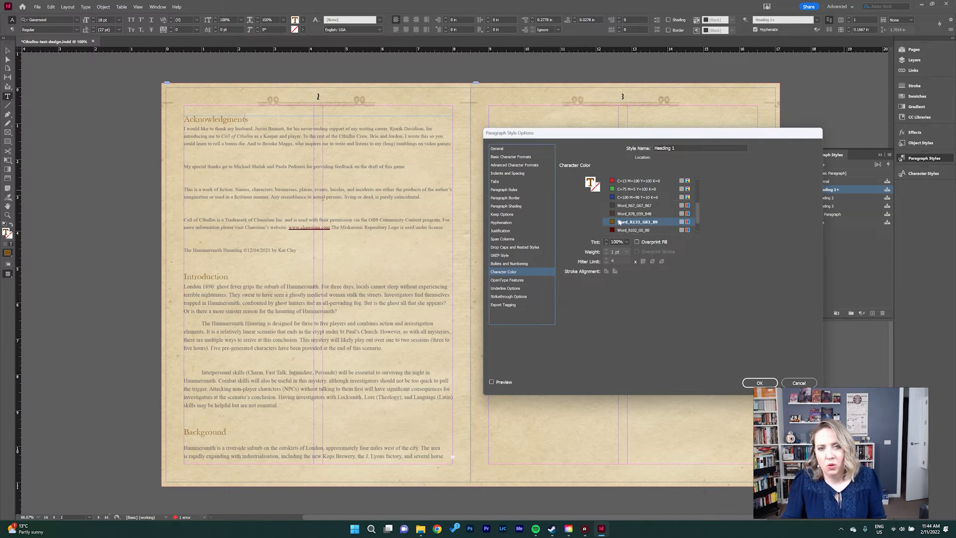
{"action": "scroll", "coordinate": [623, 219], "scroll_direction": "down", "scroll_amount": 1}
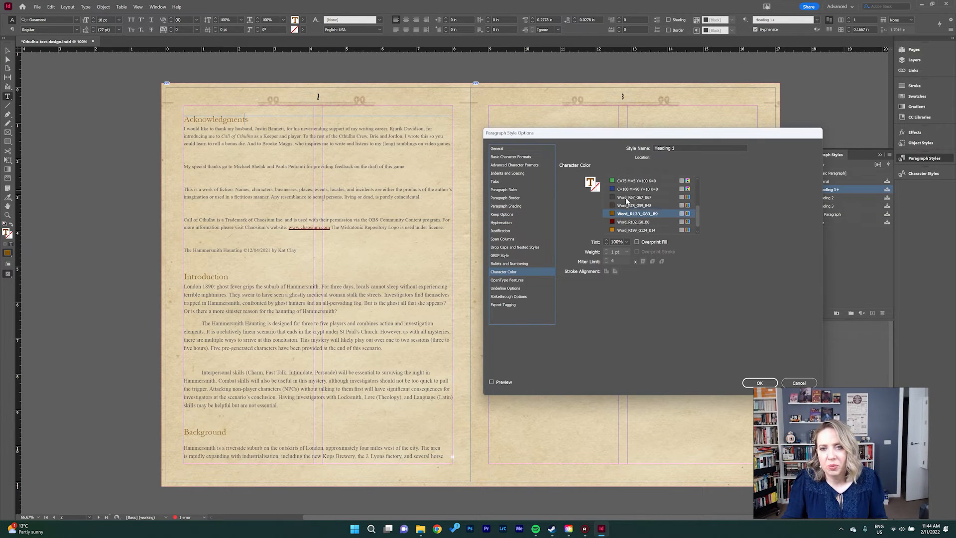
{"action": "scroll", "coordinate": [626, 200], "scroll_direction": "up", "scroll_amount": 7}
{"action": "left_click", "coordinate": [634, 200]}
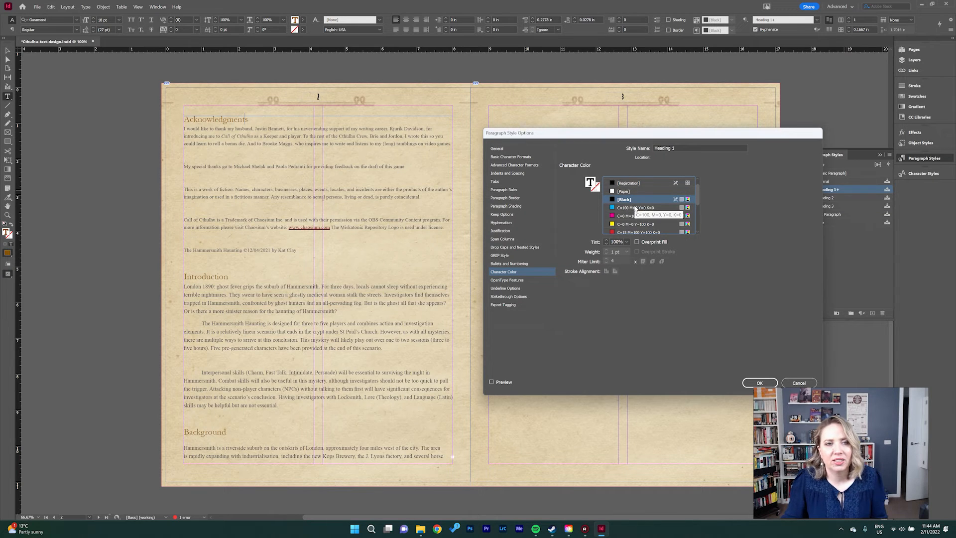
{"action": "left_click", "coordinate": [752, 382]}
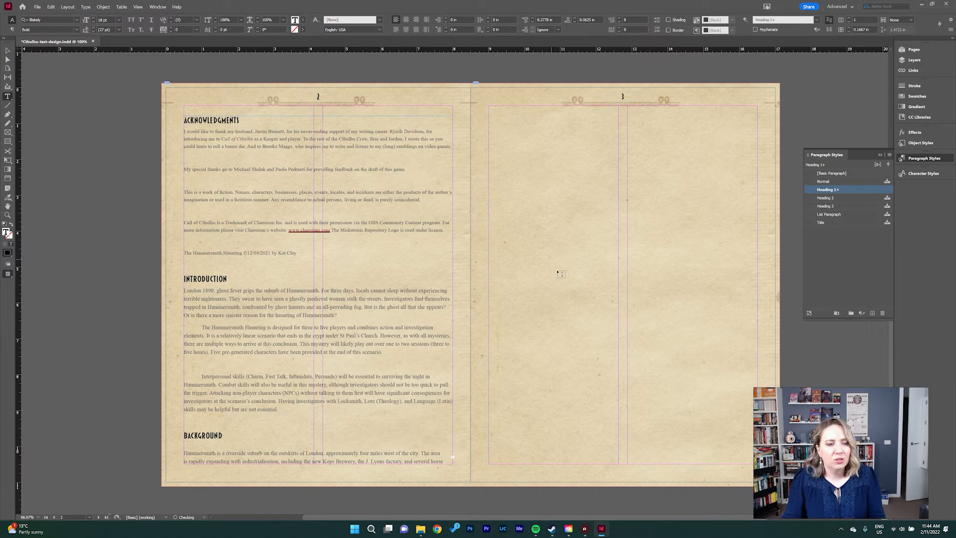
Step: Increase the Heading 1 style's font size to 24 pt
{"action": "right_click", "coordinate": [845, 190]}
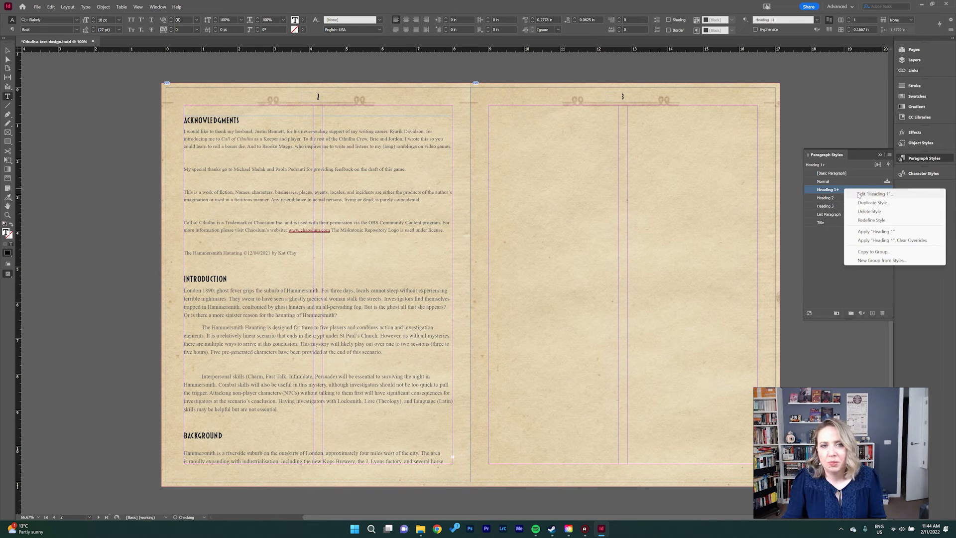
{"action": "left_click", "coordinate": [856, 194]}
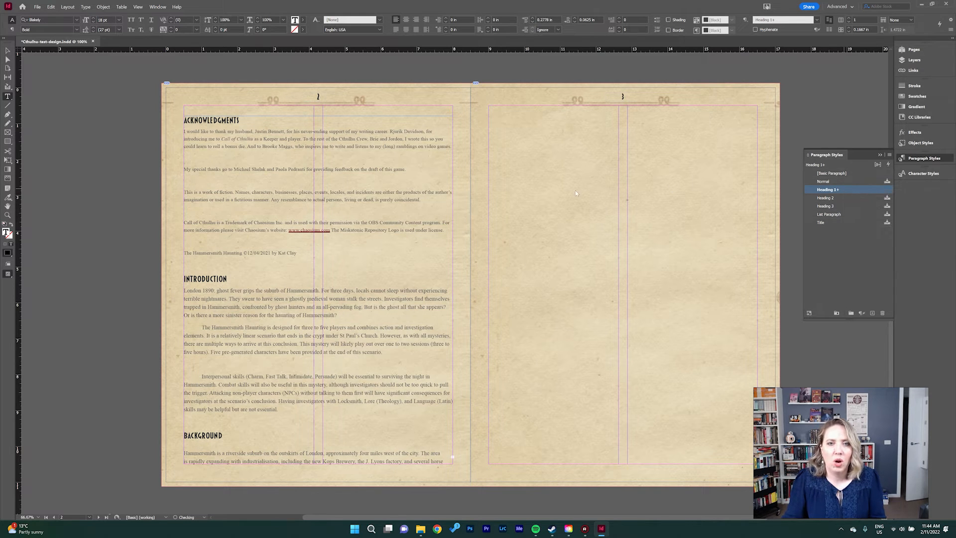
{"action": "left_click", "coordinate": [511, 157]}
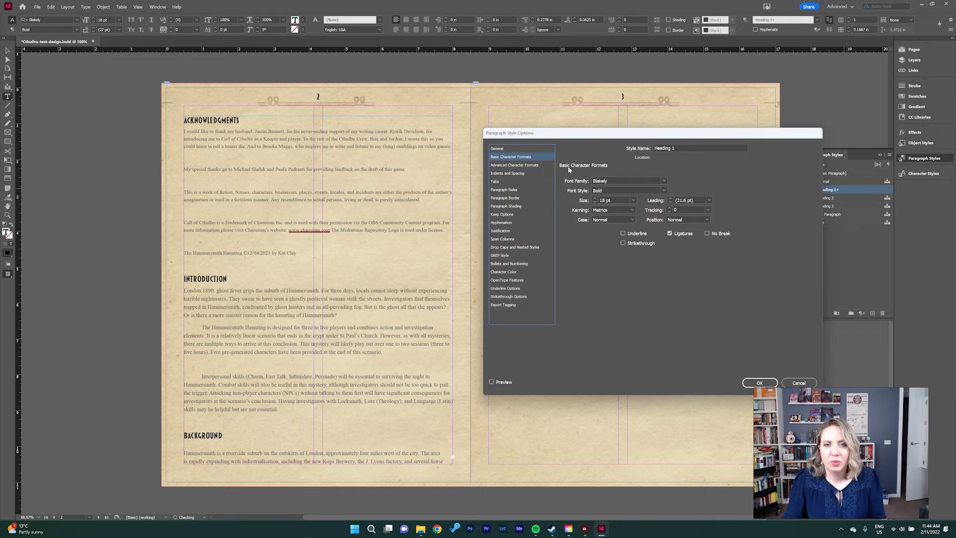
{"action": "left_click", "coordinate": [595, 199]}
{"action": "left_click", "coordinate": [594, 198]}
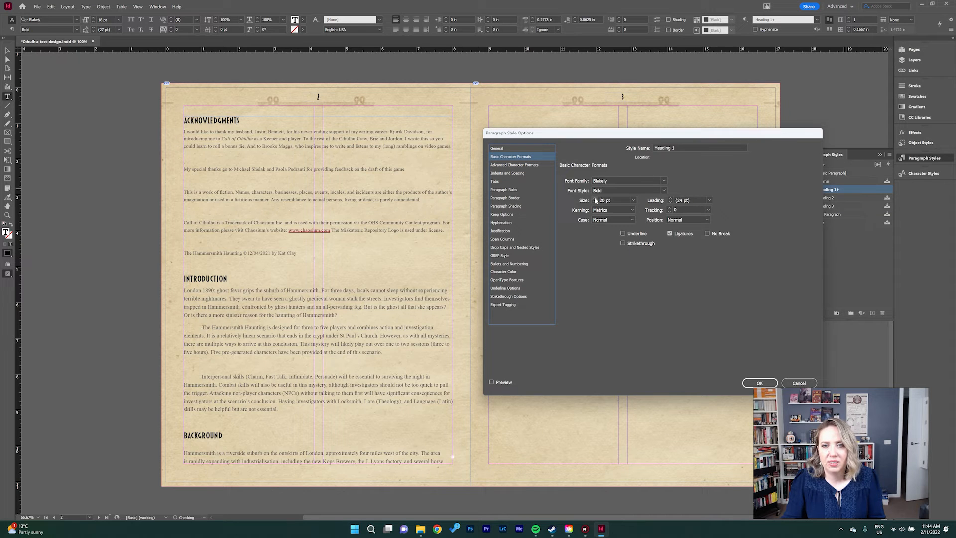
{"action": "left_click", "coordinate": [594, 199]}
{"action": "left_click", "coordinate": [595, 198]}
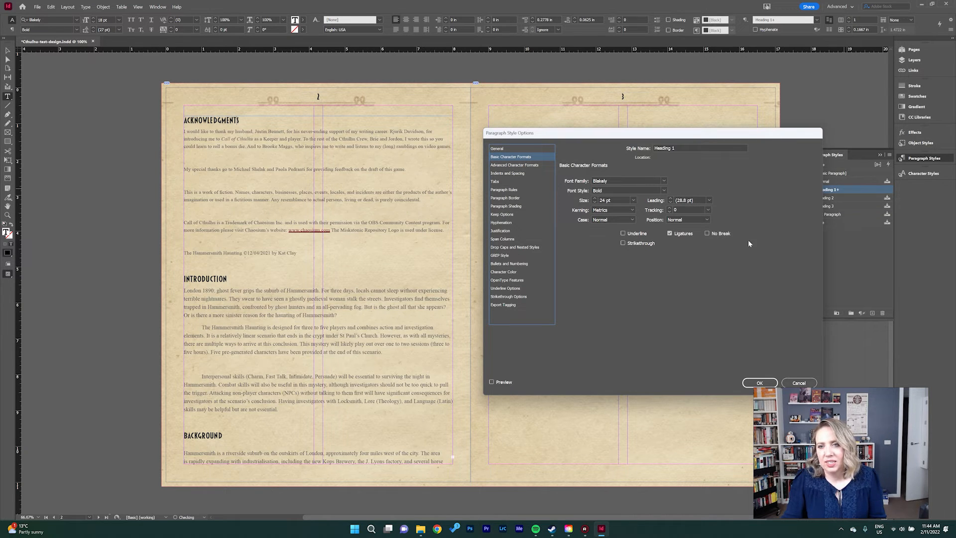
{"action": "left_click", "coordinate": [760, 383]}
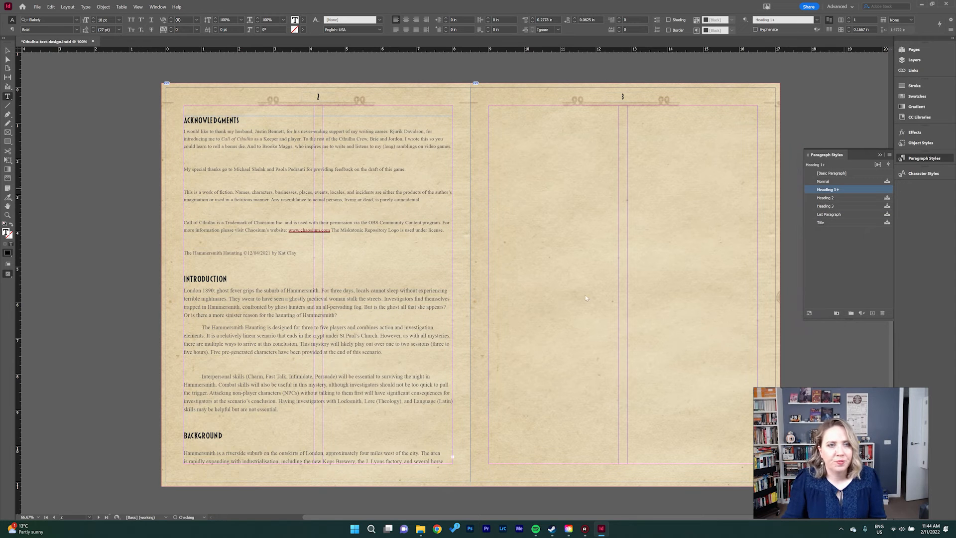
Step: Open the Normal paragraph style for editing and rename it "Paragraph style 1"
{"action": "left_click", "coordinate": [505, 194]}
{"action": "right_click", "coordinate": [841, 181]}
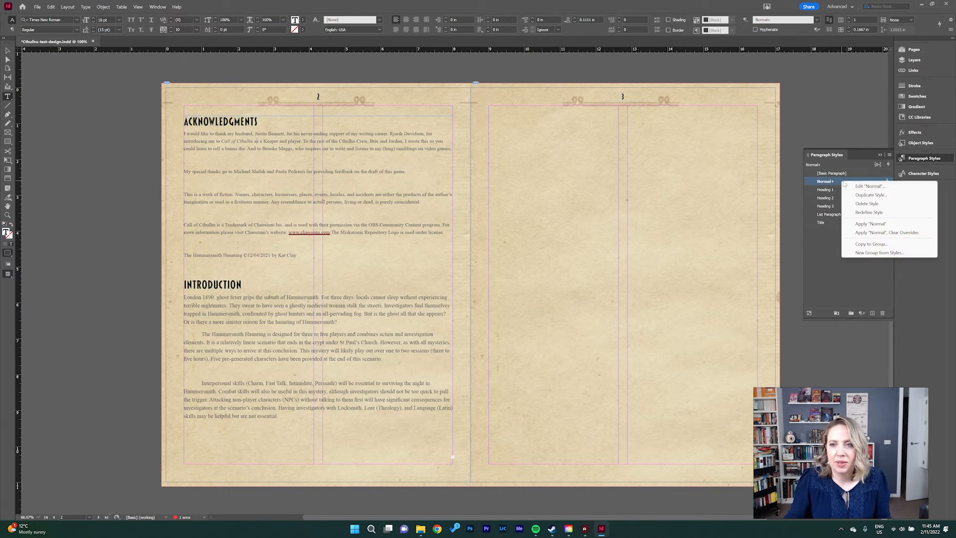
{"action": "left_click", "coordinate": [863, 187]}
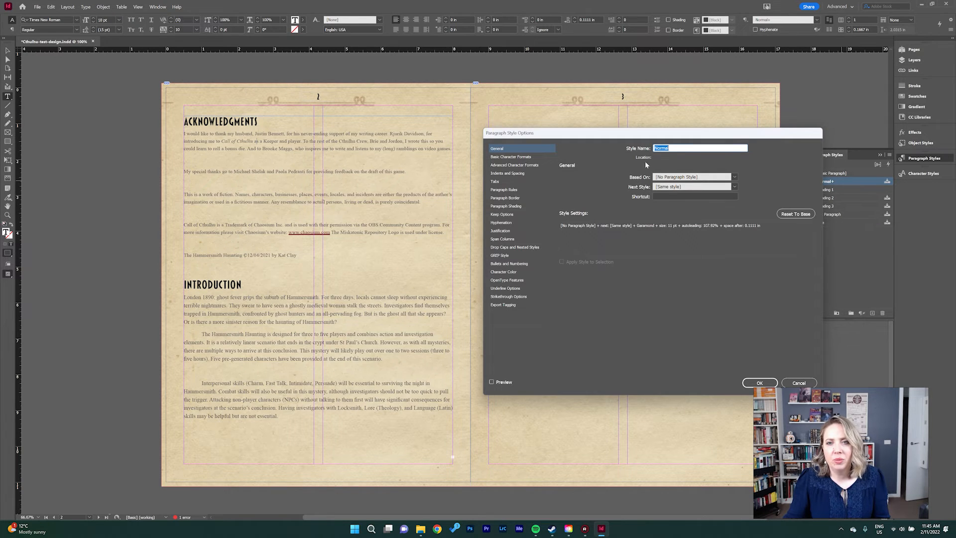
{"action": "type", "text": "P"}
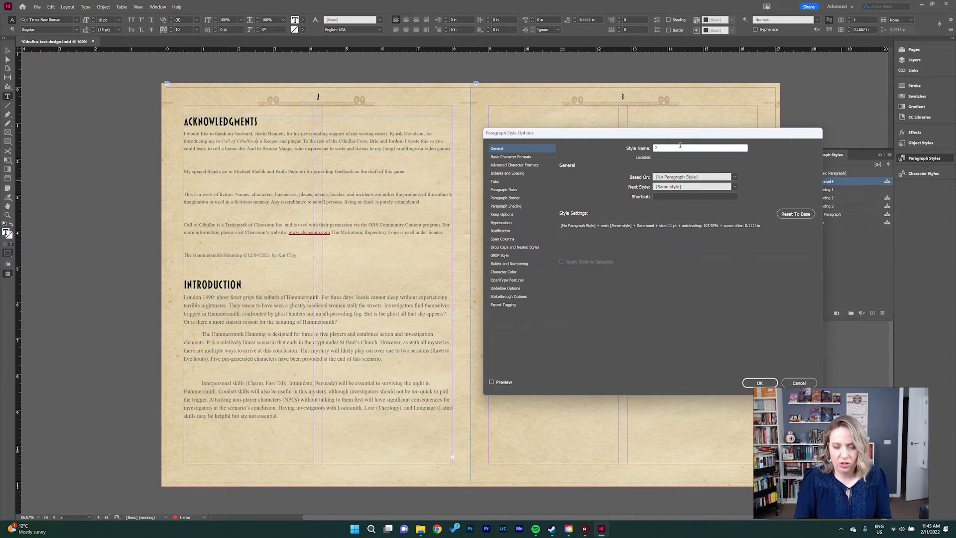
{"action": "type", "text": "aragraph style 1"}
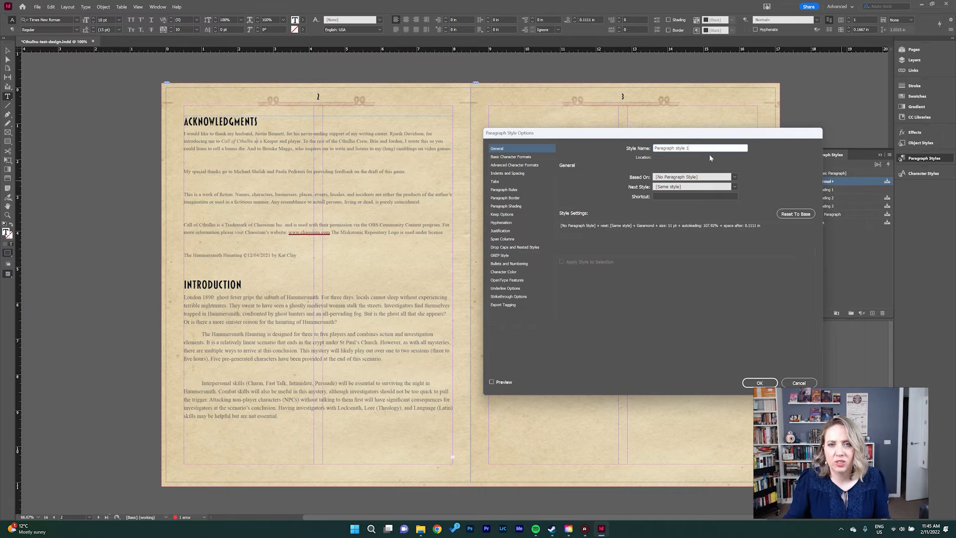
Step: Set Paragraph style 1's leading to 13 pt and check its hyphenation settings
{"action": "left_click", "coordinate": [535, 156]}
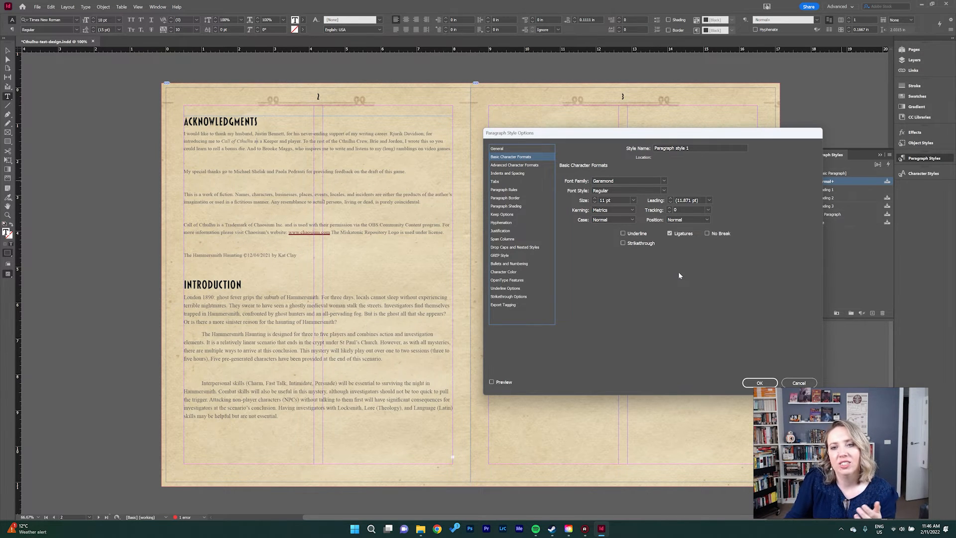
{"action": "left_click", "coordinate": [671, 198]}
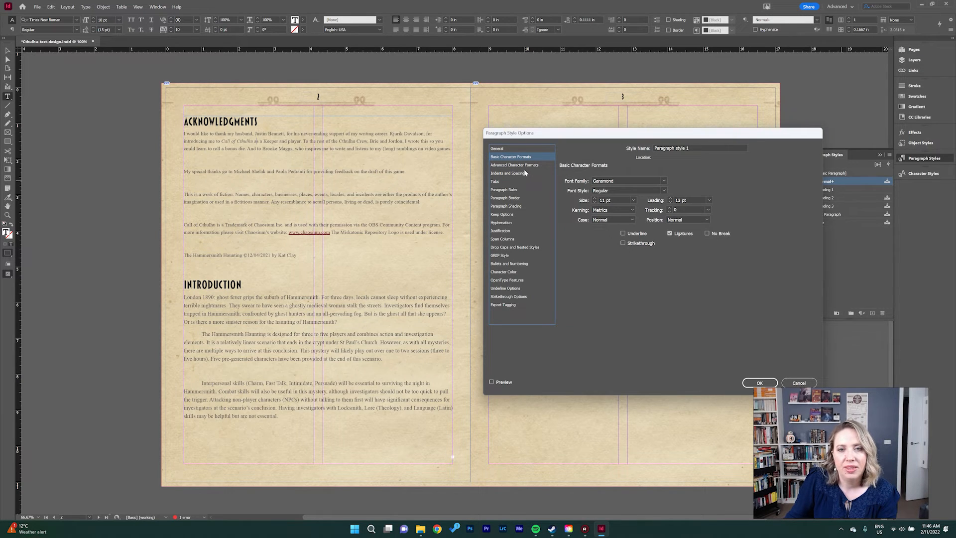
{"action": "left_click", "coordinate": [517, 191]}
{"action": "left_click", "coordinate": [514, 222]}
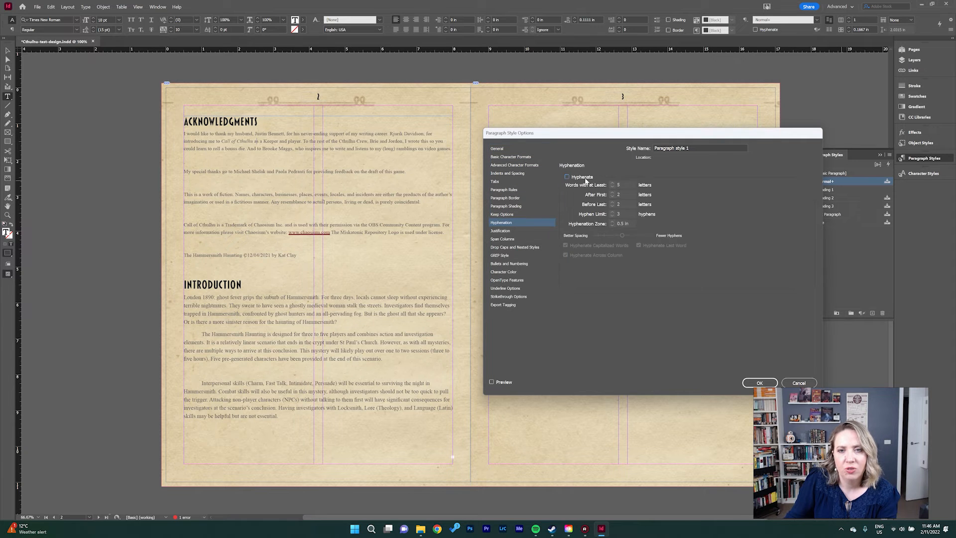
Step: Set Paragraph style 1 to Full Justify with a 0.125 in first line indent and apply the style changes
{"action": "left_click", "coordinate": [520, 174]}
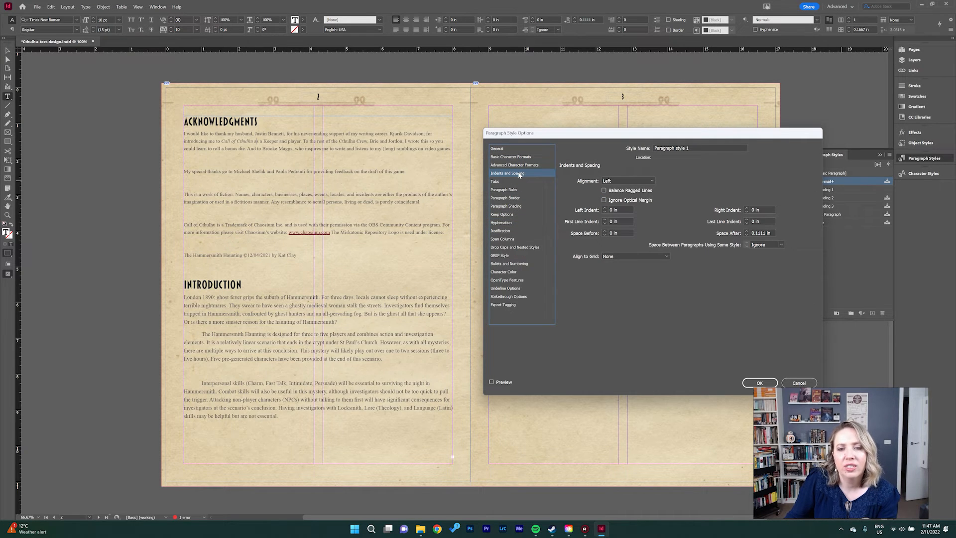
{"action": "left_click", "coordinate": [645, 183]}
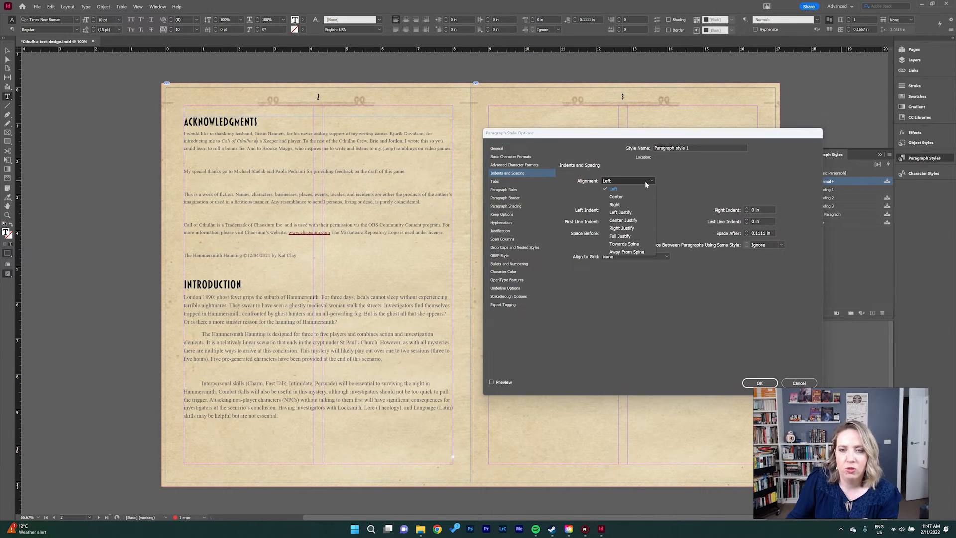
{"action": "left_click", "coordinate": [623, 236]}
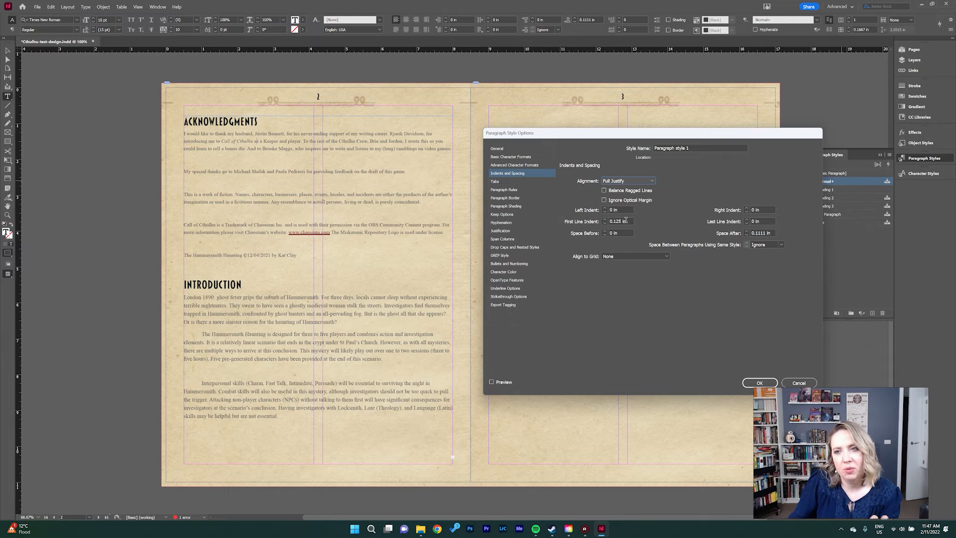
{"action": "left_click", "coordinate": [626, 221]}
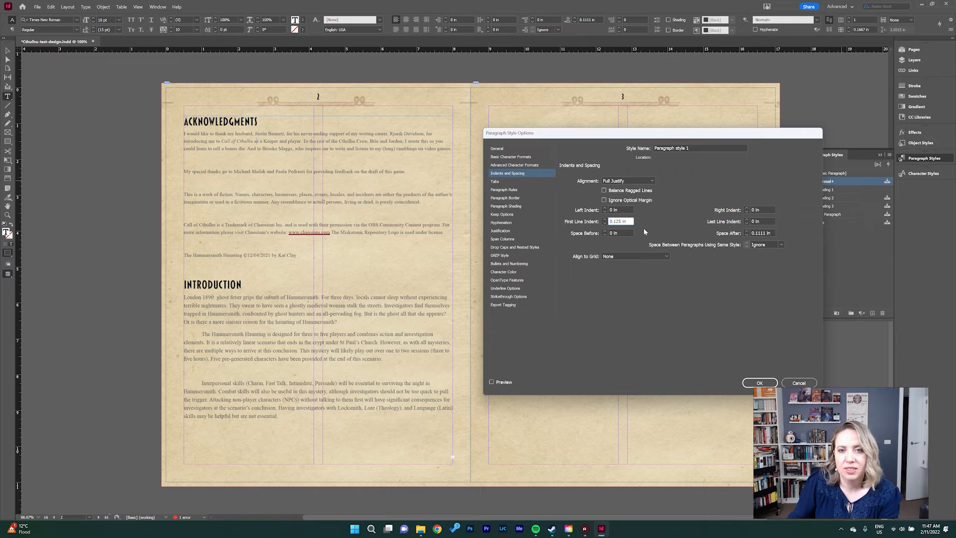
{"action": "left_click", "coordinate": [503, 271]}
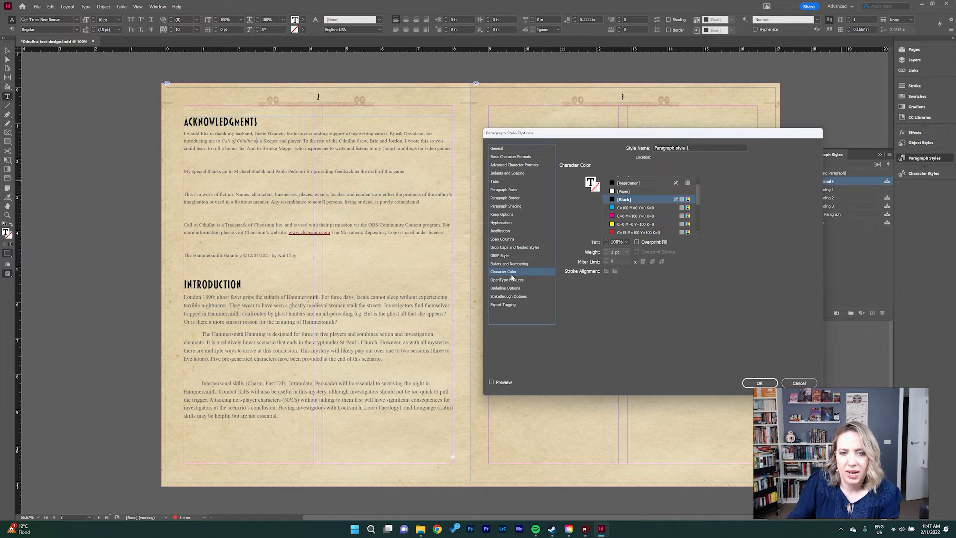
{"action": "key", "text": "Return"}
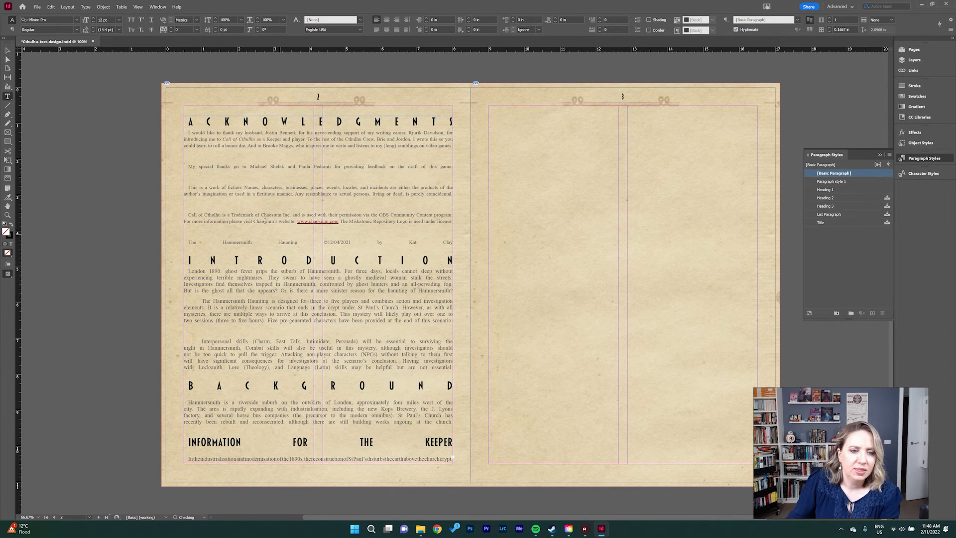
Step: Change the Heading 1 paragraph style's alignment to Left and apply the change
{"action": "left_click", "coordinate": [829, 189]}
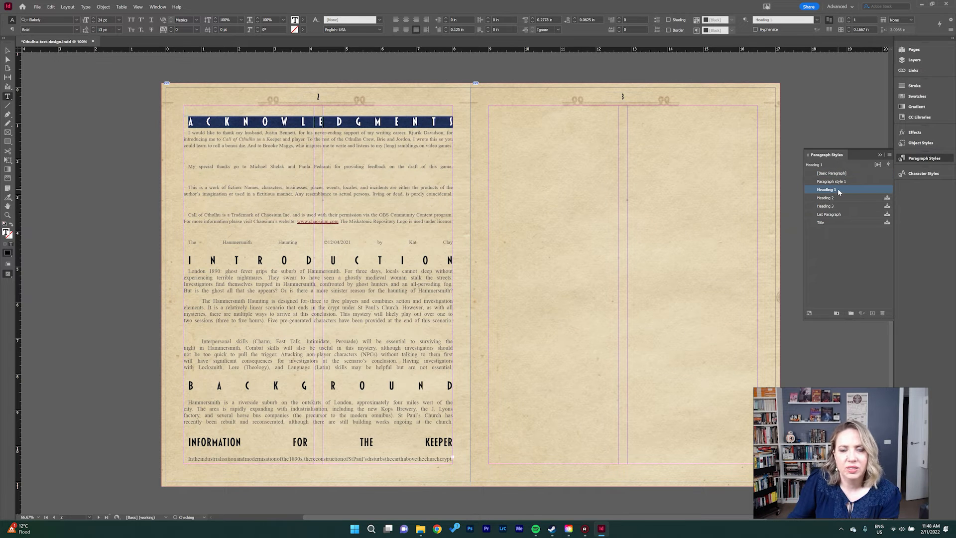
{"action": "left_click", "coordinate": [880, 190]}
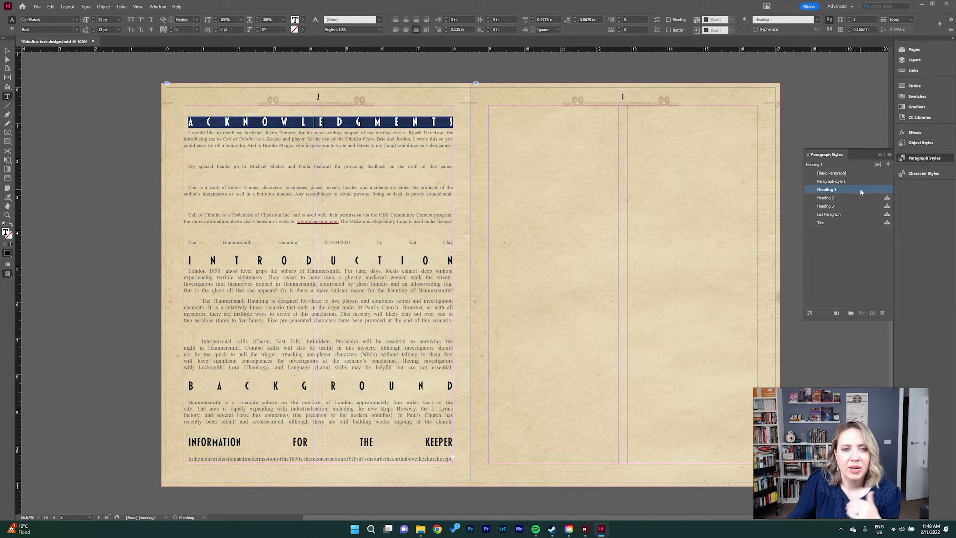
{"action": "right_click", "coordinate": [856, 188]}
{"action": "left_click", "coordinate": [863, 195]}
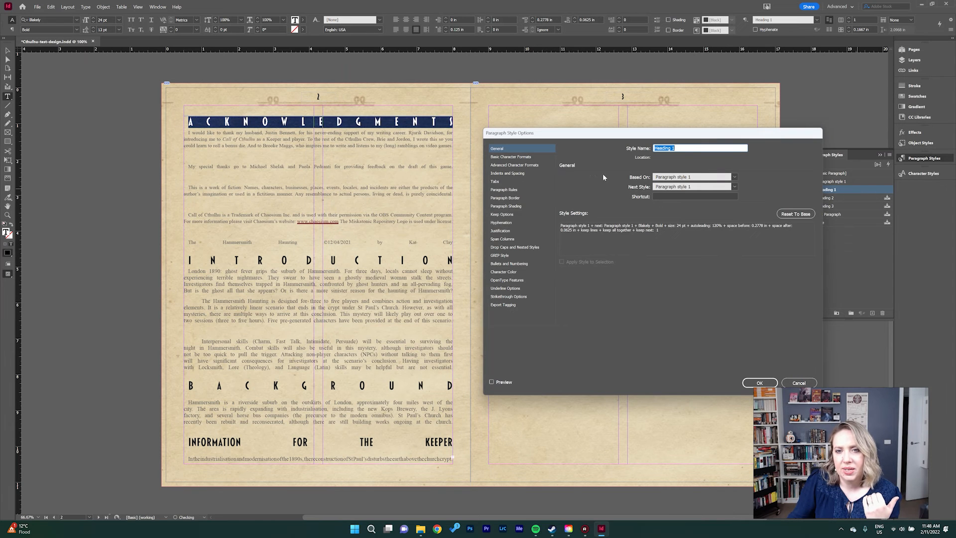
{"action": "left_click", "coordinate": [509, 157]}
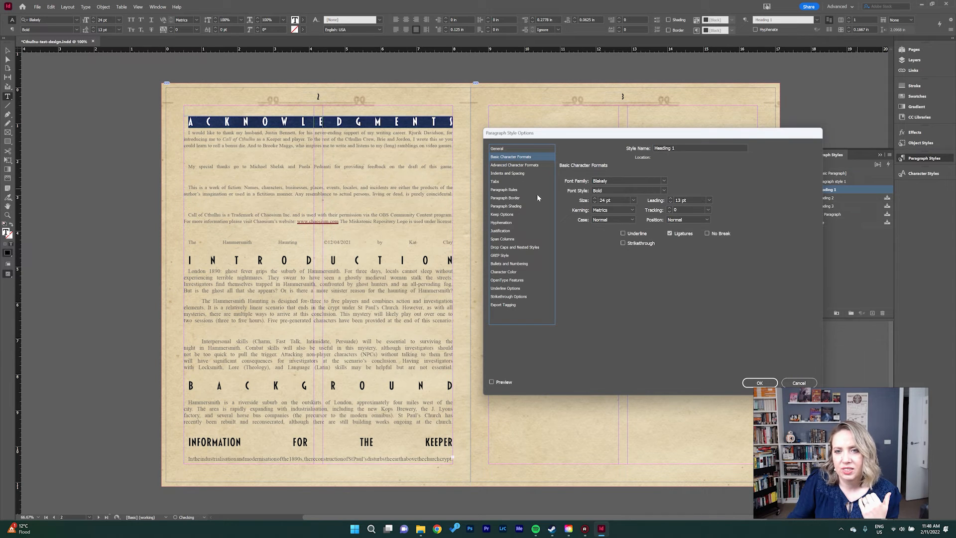
{"action": "left_click", "coordinate": [516, 173]}
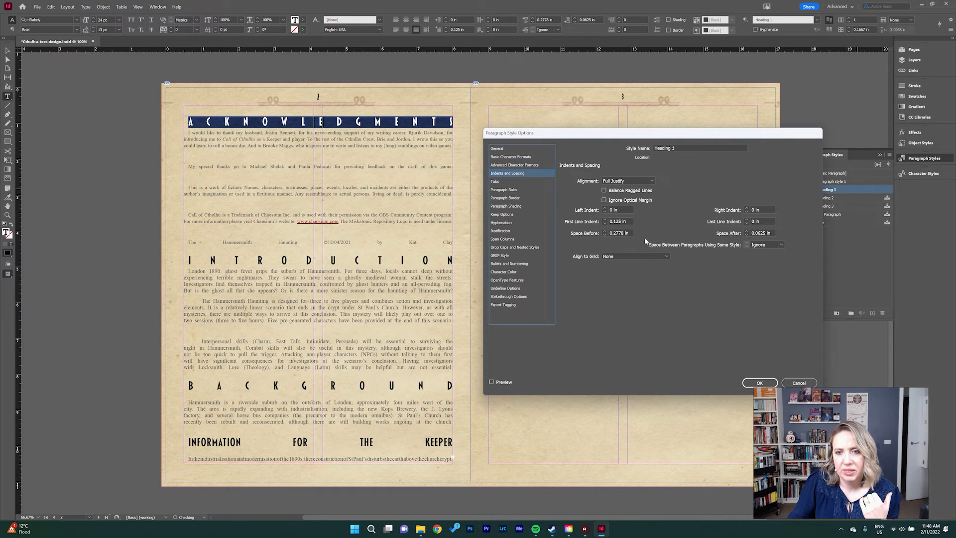
{"action": "left_click", "coordinate": [636, 180]}
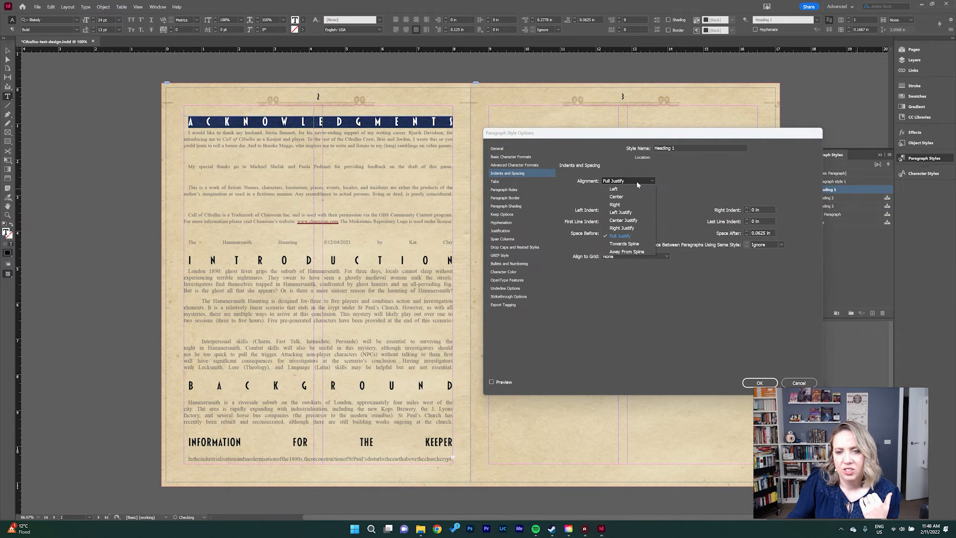
{"action": "left_click", "coordinate": [634, 183]}
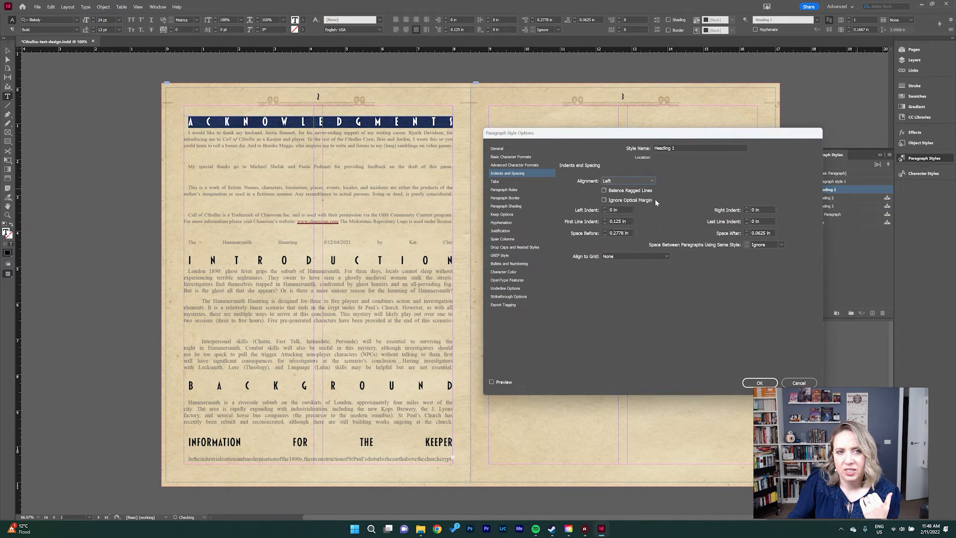
{"action": "left_click", "coordinate": [759, 384]}
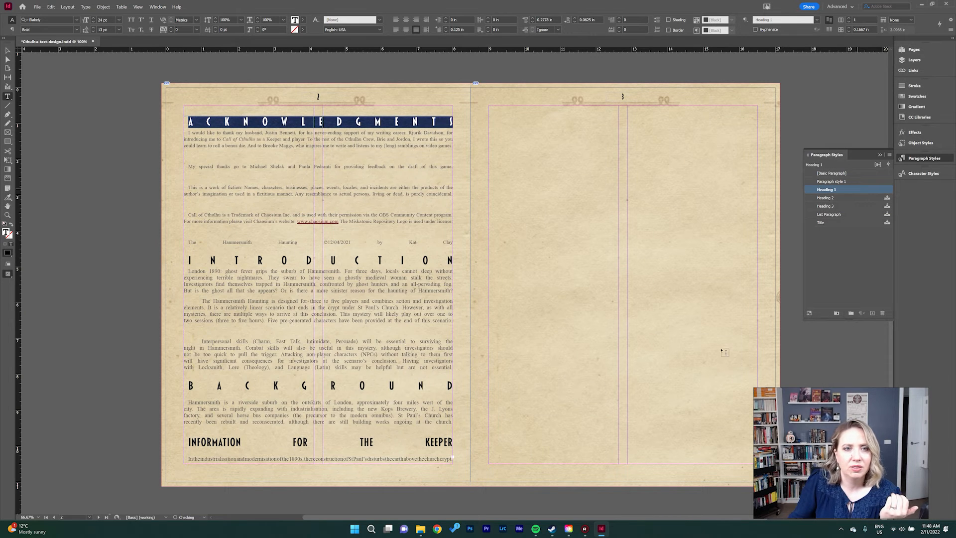
Step: Reduce the Heading 1 style's first line indent to 0 in and apply the change
{"action": "left_click", "coordinate": [189, 259]}
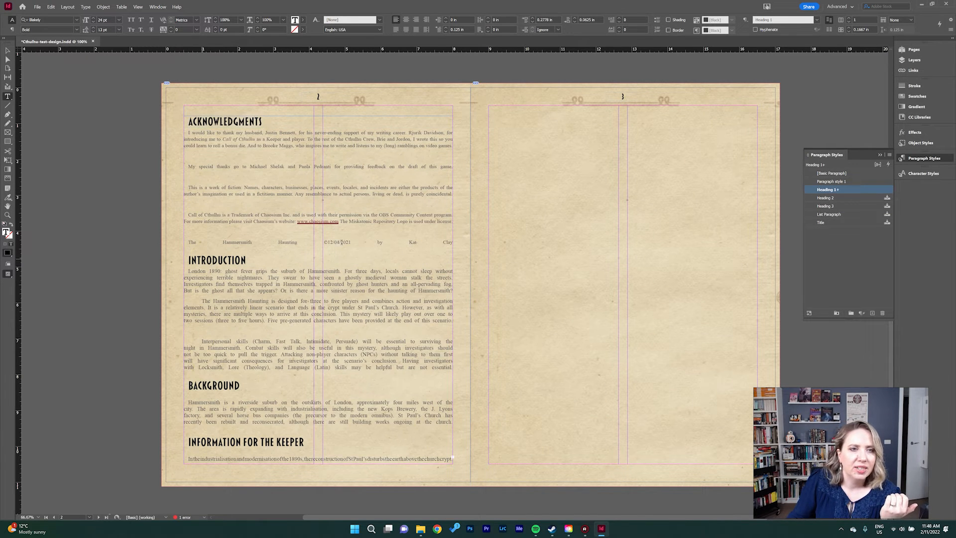
{"action": "right_click", "coordinate": [848, 188]}
{"action": "left_click", "coordinate": [862, 194]}
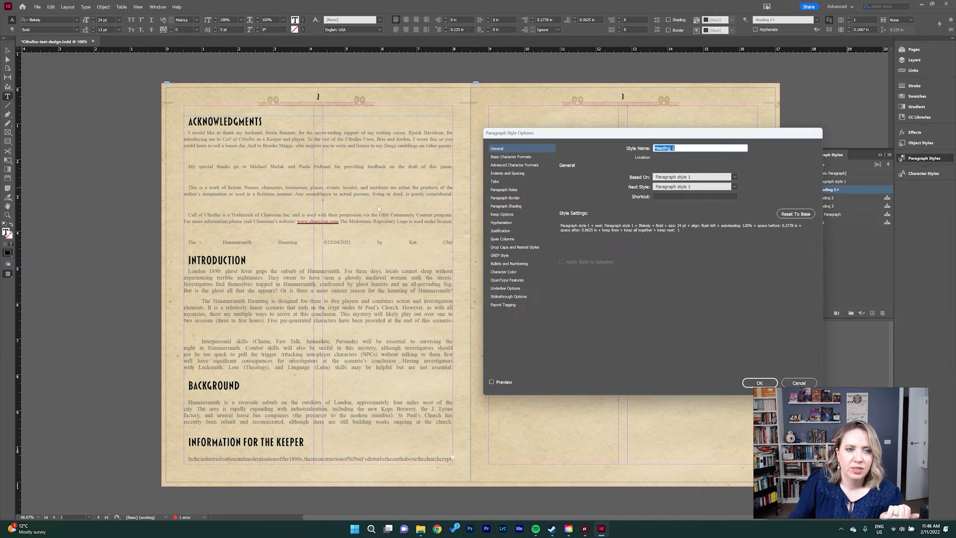
{"action": "left_click", "coordinate": [515, 173]}
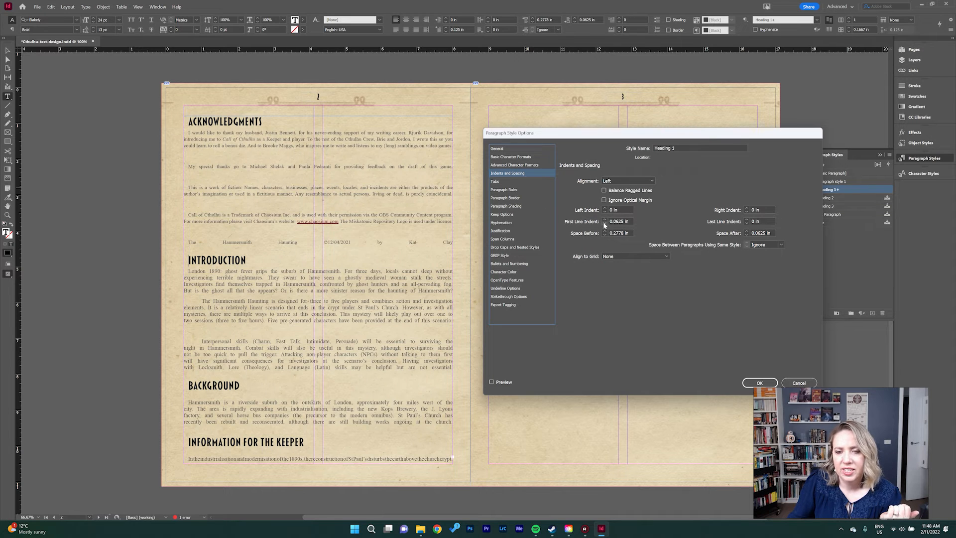
{"action": "left_click", "coordinate": [605, 223]}
{"action": "left_click", "coordinate": [604, 223]}
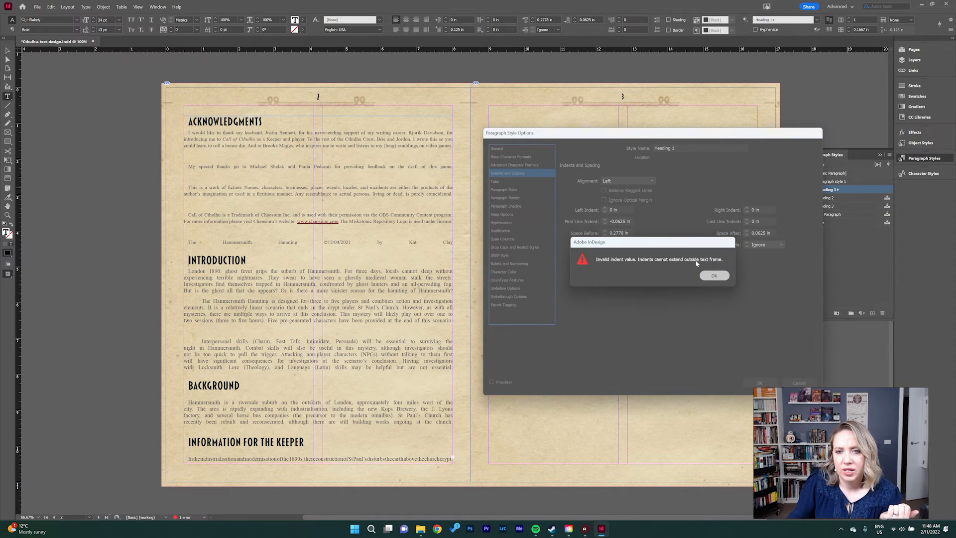
{"action": "key", "text": "Return"}
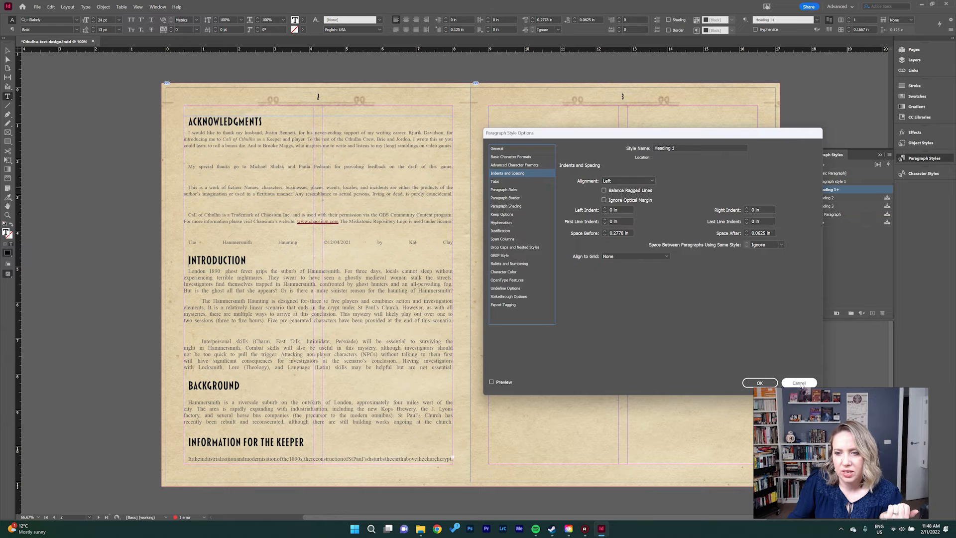
{"action": "left_click", "coordinate": [759, 382]}
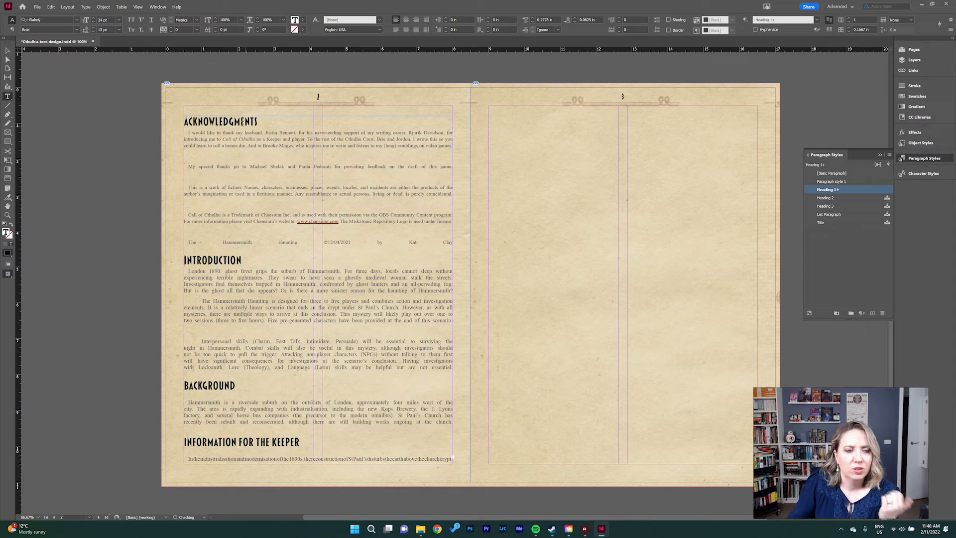
Step: Apply Paragraph style 1 to the Acknowledgments body text, clearing overrides, and delete the blank lines between its paragraphs
{"action": "left_click_drag", "start_coordinate": [450, 242], "coordinate": [185, 133]}
{"action": "left_click", "coordinate": [855, 182], "text": "alt"}
{"action": "left_click", "coordinate": [286, 157]}
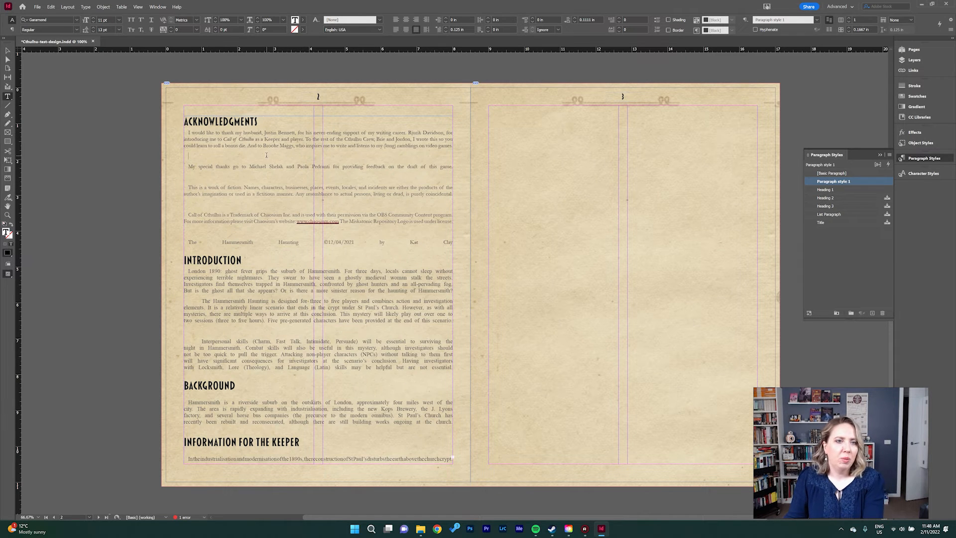
{"action": "key", "text": "BackSpace"}
{"action": "left_click", "coordinate": [218, 167]}
{"action": "key", "text": "BackSpace"}
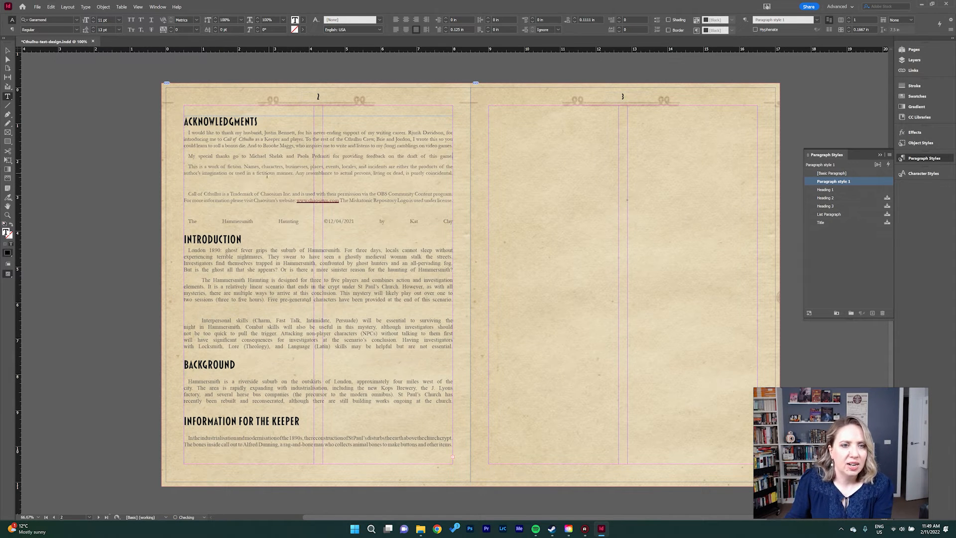
{"action": "left_click", "coordinate": [256, 183]}
{"action": "key", "text": "BackSpace"}
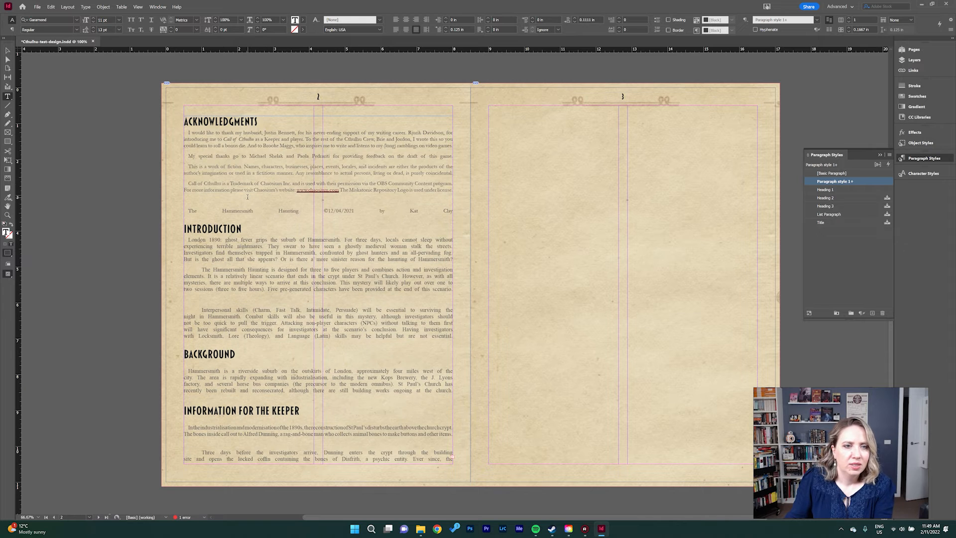
{"action": "left_click", "coordinate": [247, 198]}
{"action": "key", "text": "BackSpace"}
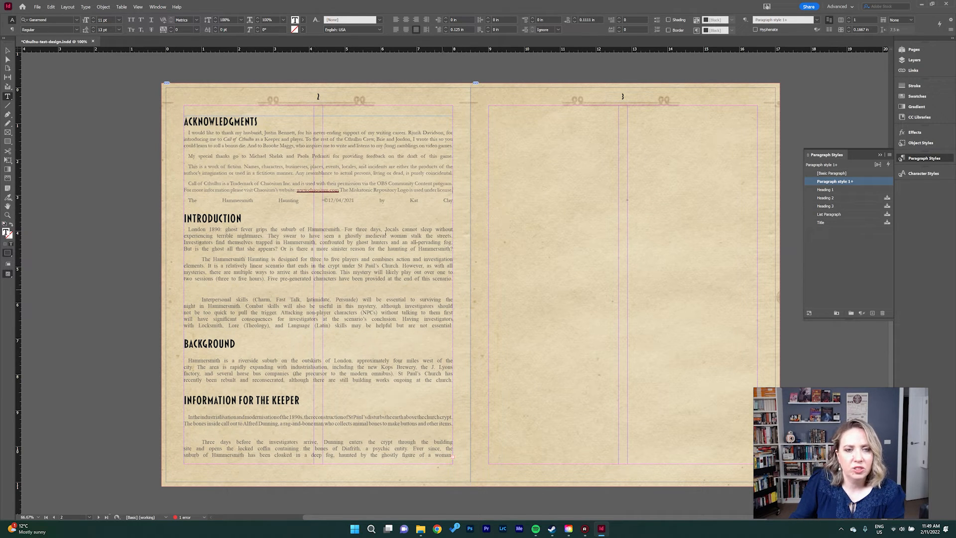
Step: Narrow the text frame on page 2 to the first column, 3.625 in wide
{"action": "left_click", "coordinate": [7, 51]}
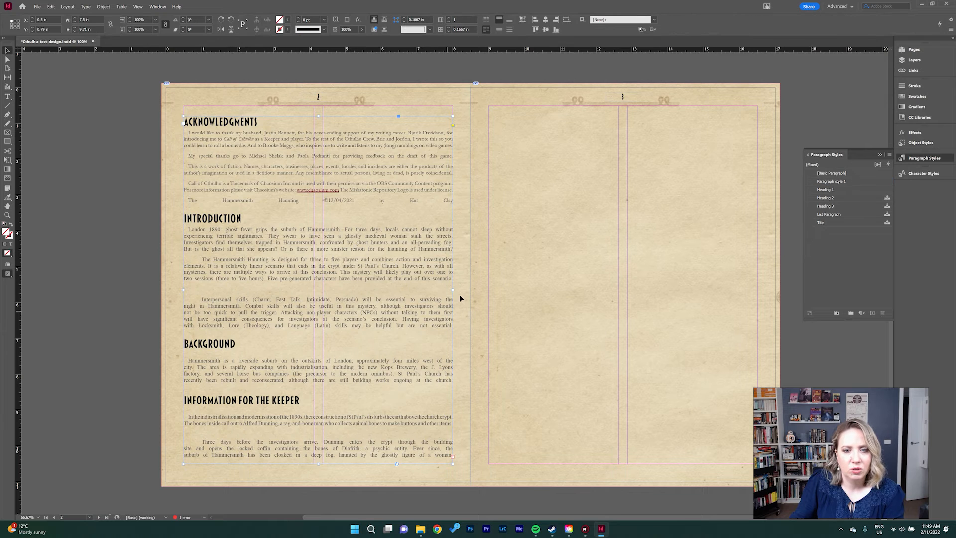
{"action": "left_click_drag", "start_coordinate": [453, 291], "coordinate": [311, 278]}
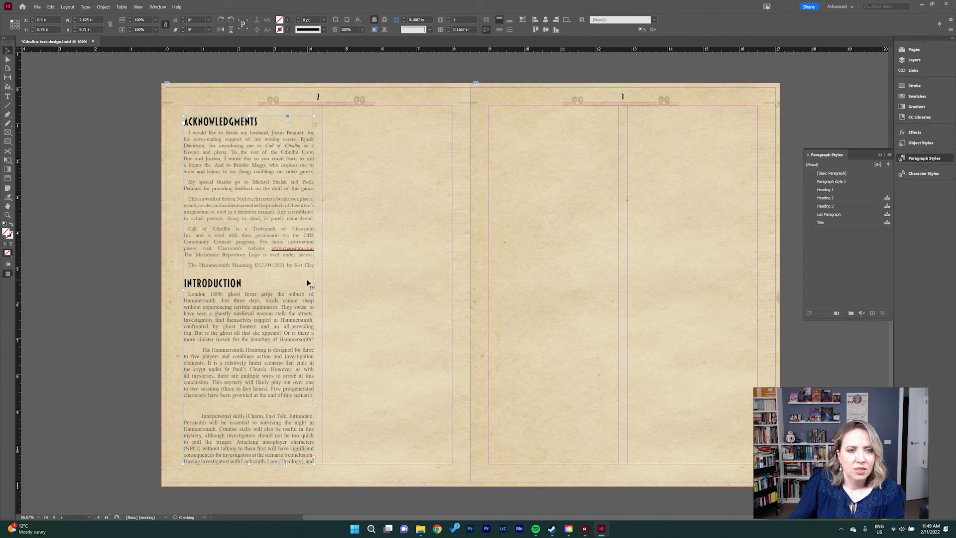
Step: Apply Paragraph style 1 to the Introduction body text, clearing overrides, and delete the blank line between its paragraphs
{"action": "double_click", "coordinate": [260, 206]}
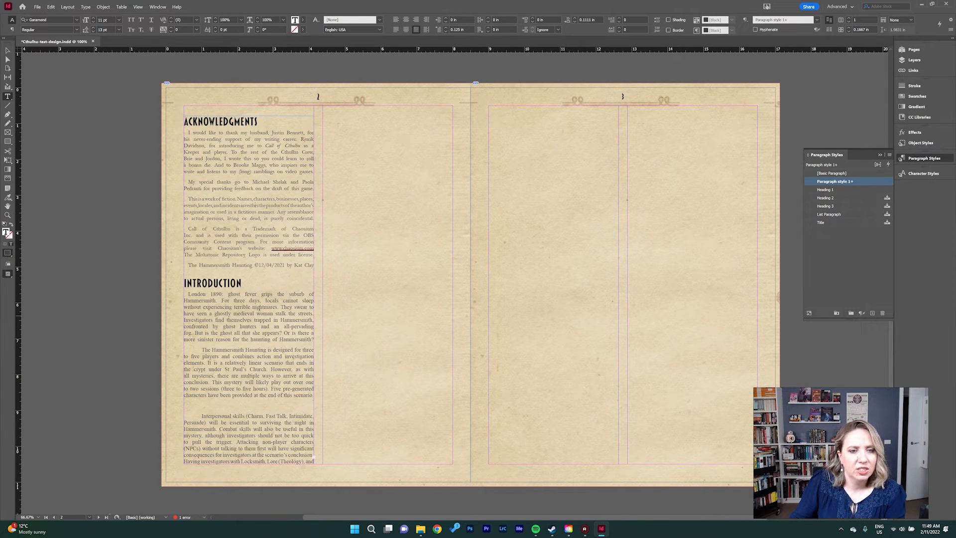
{"action": "left_click_drag", "start_coordinate": [187, 294], "coordinate": [304, 465]}
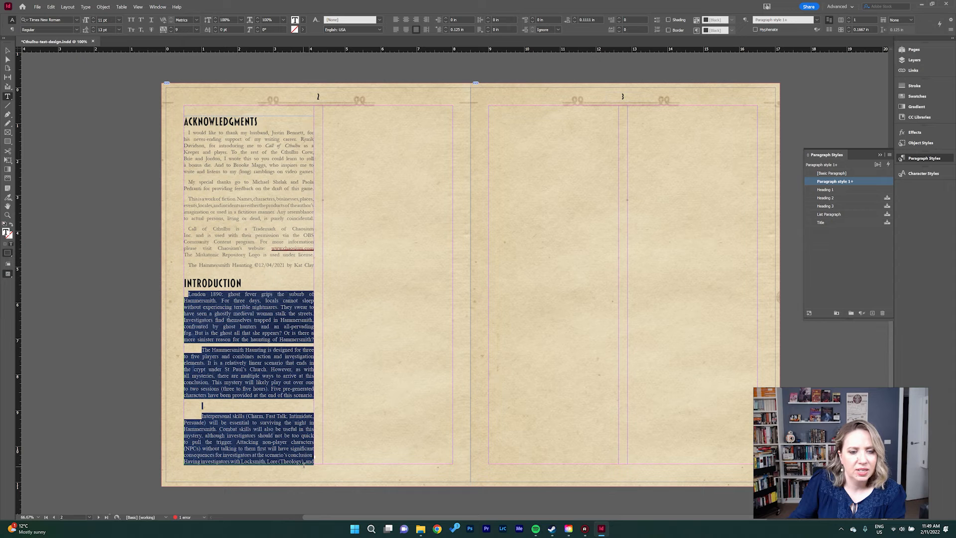
{"action": "left_click", "coordinate": [865, 181], "text": "alt"}
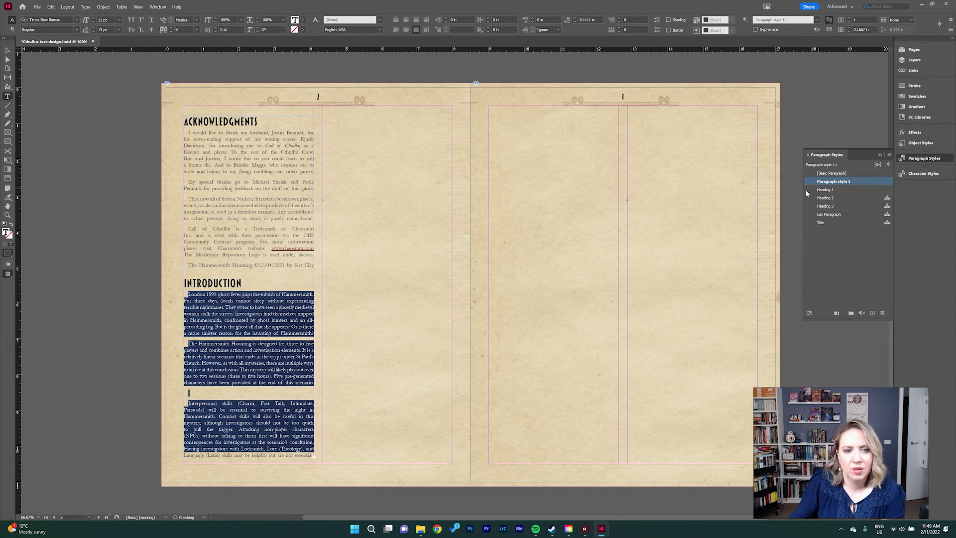
{"action": "left_click", "coordinate": [302, 299]}
{"action": "left_click", "coordinate": [233, 387]}
{"action": "key", "text": "BackSpace"}
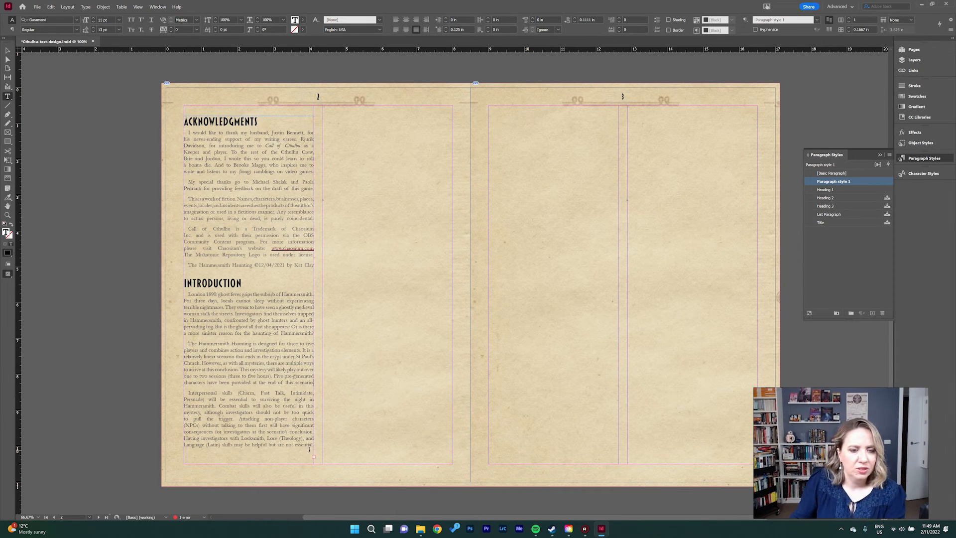
Step: Thread the overset text into a new 3.625 in wide frame filling the second column of page 2
{"action": "key", "text": "Escape"}
{"action": "left_click", "coordinate": [313, 456]}
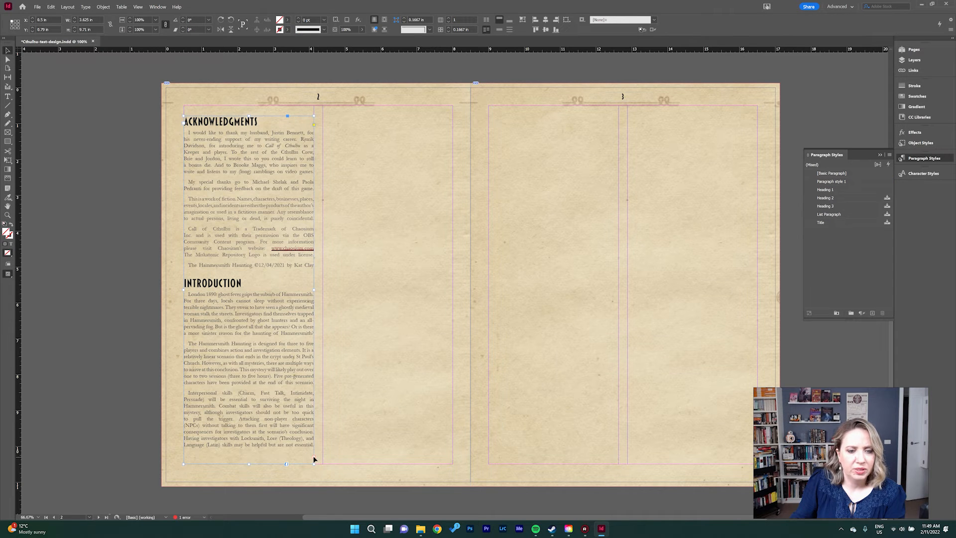
{"action": "left_click_drag", "start_coordinate": [323, 116], "coordinate": [452, 462]}
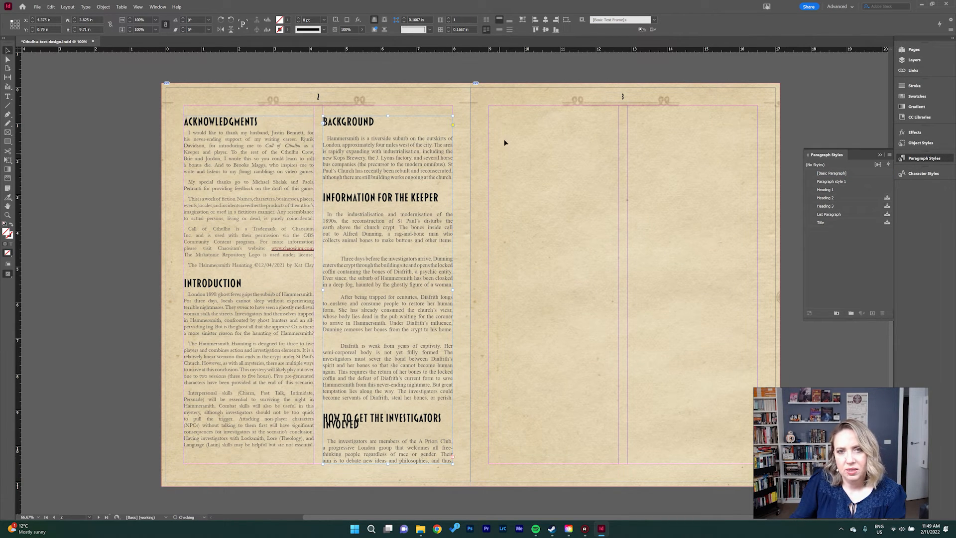
Step: Thread the remaining text through two new 3.625 in wide frames, one per column of page 3, both starting at Y 0.79 in
{"action": "left_click", "coordinate": [453, 457]}
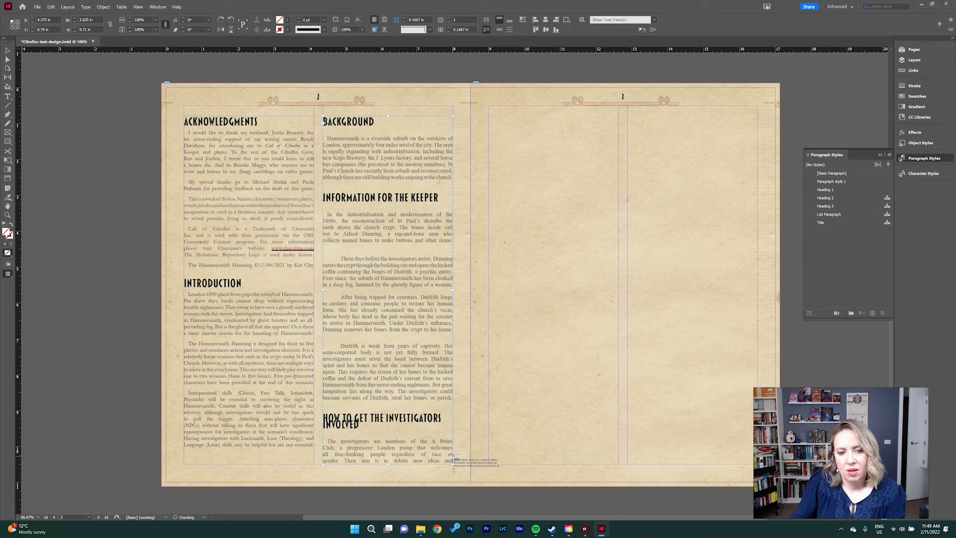
{"action": "left_click_drag", "start_coordinate": [488, 110], "coordinate": [619, 463]}
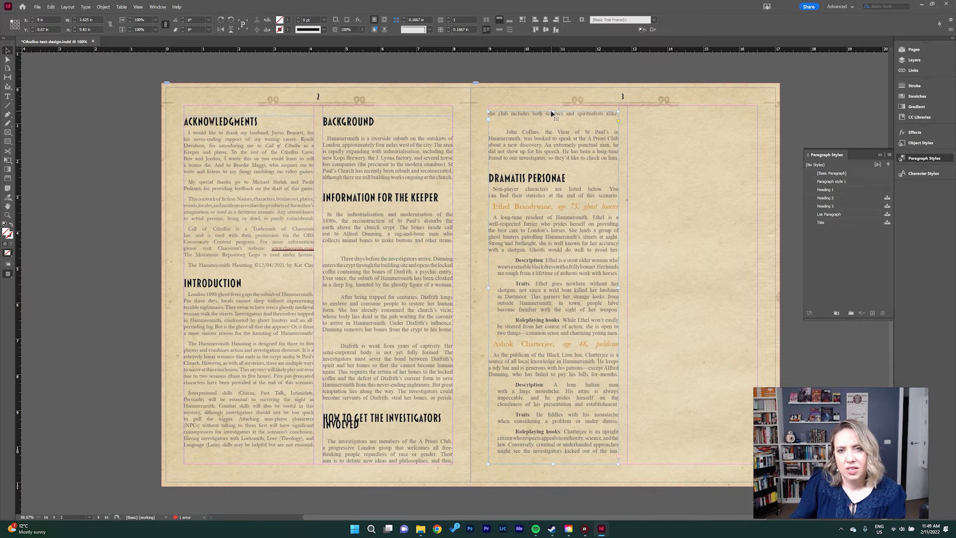
{"action": "left_click_drag", "start_coordinate": [551, 113], "coordinate": [551, 118]}
{"action": "left_click", "coordinate": [618, 457]}
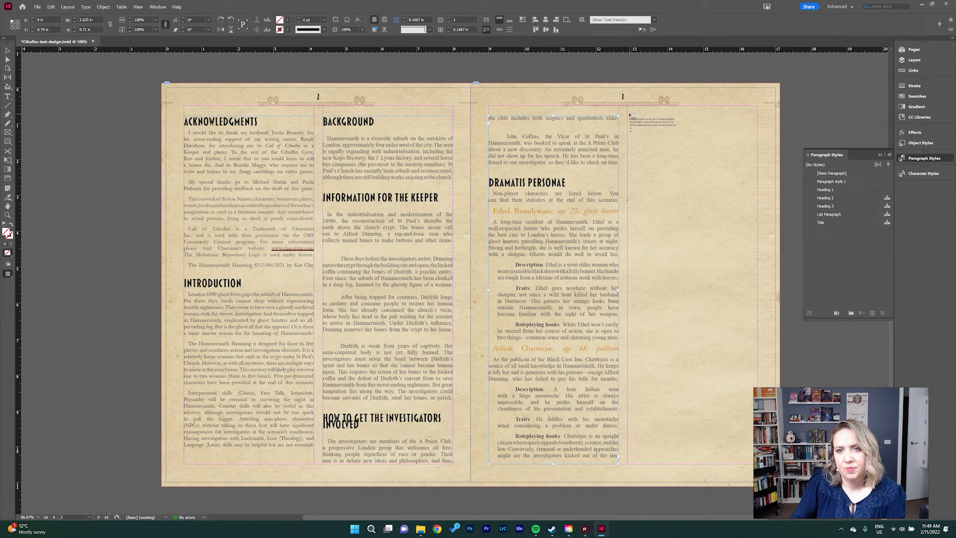
{"action": "left_click_drag", "start_coordinate": [627, 116], "coordinate": [756, 464]}
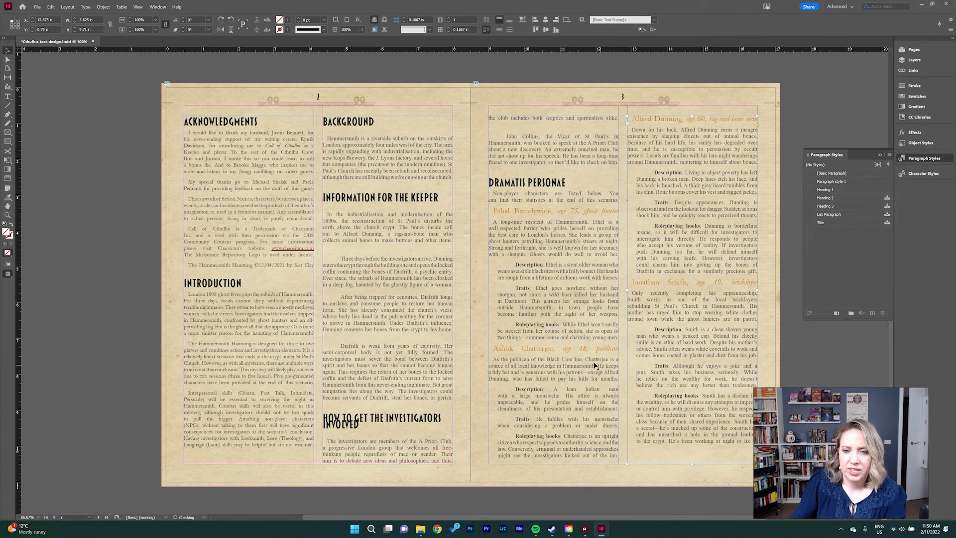
Step: Apply Paragraph style 1 to the Background body paragraph, clearing its overrides
{"action": "left_click", "coordinate": [386, 395]}
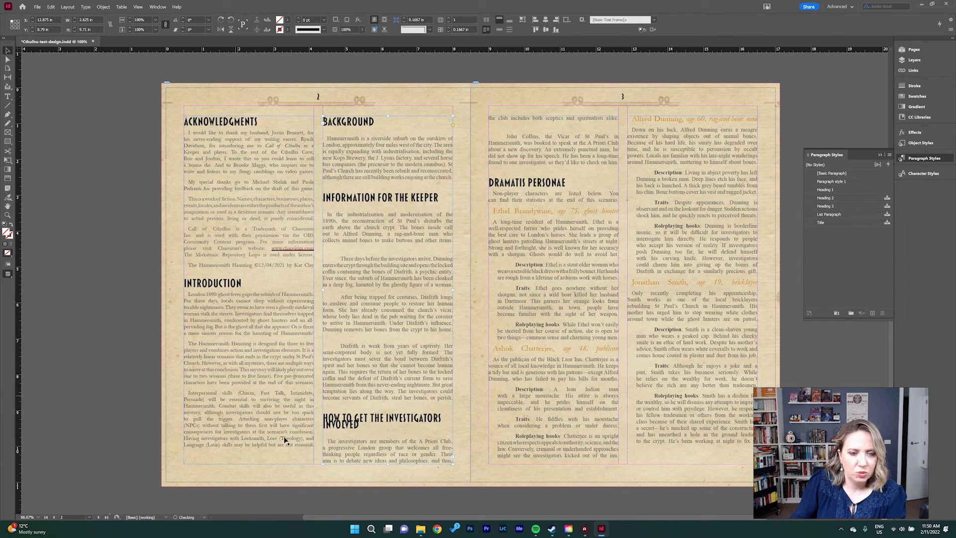
{"action": "triple_click", "coordinate": [440, 176]}
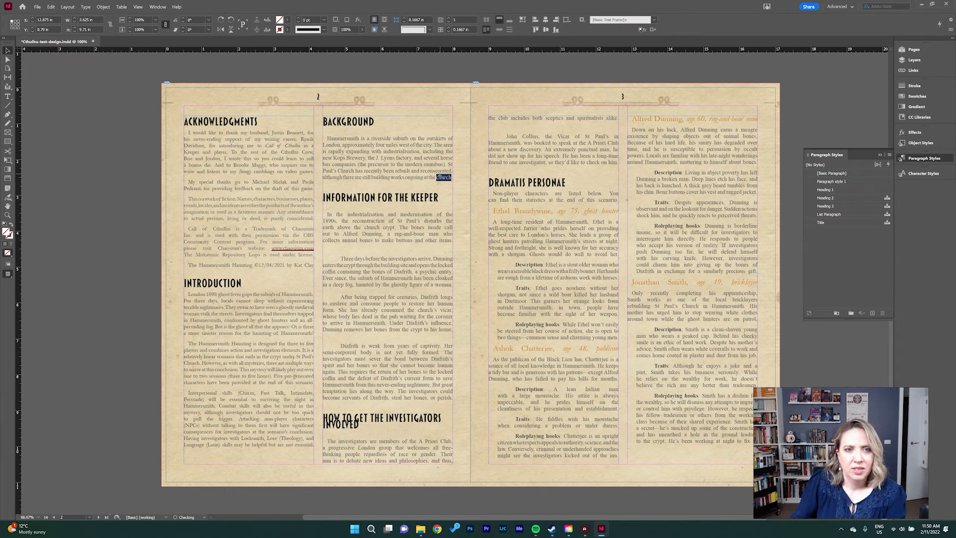
{"action": "triple_click", "coordinate": [405, 151]}
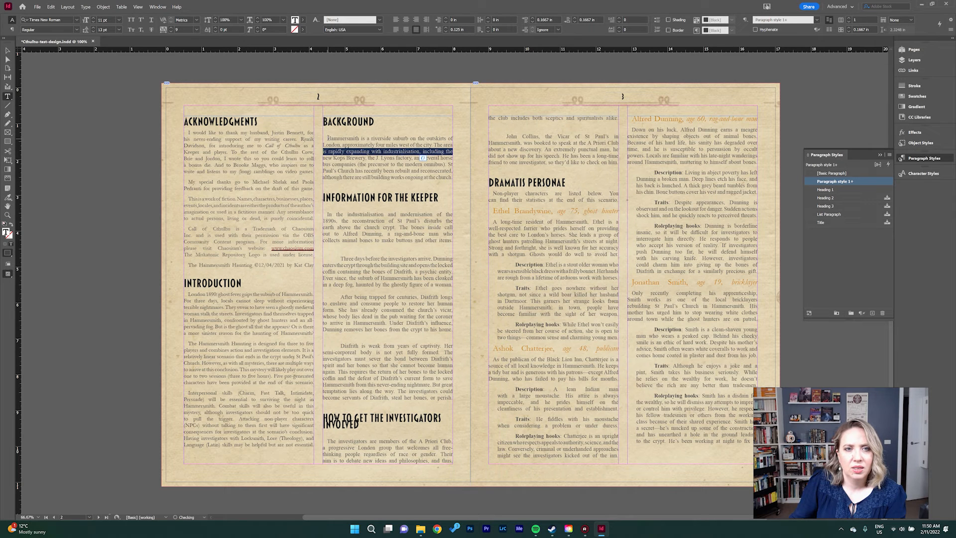
{"action": "left_click", "coordinate": [422, 158]}
{"action": "left_click", "coordinate": [840, 182], "text": "alt"}
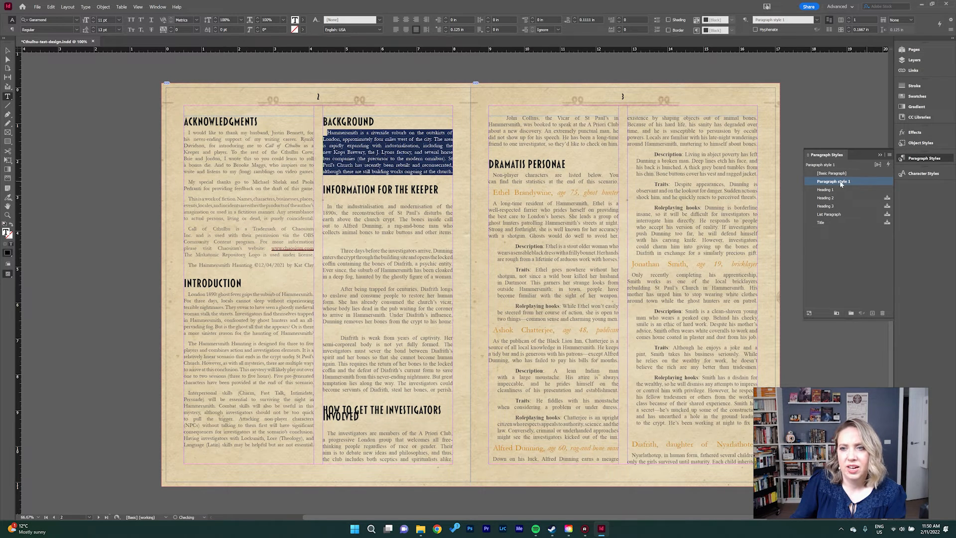
{"action": "left_click", "coordinate": [391, 133]}
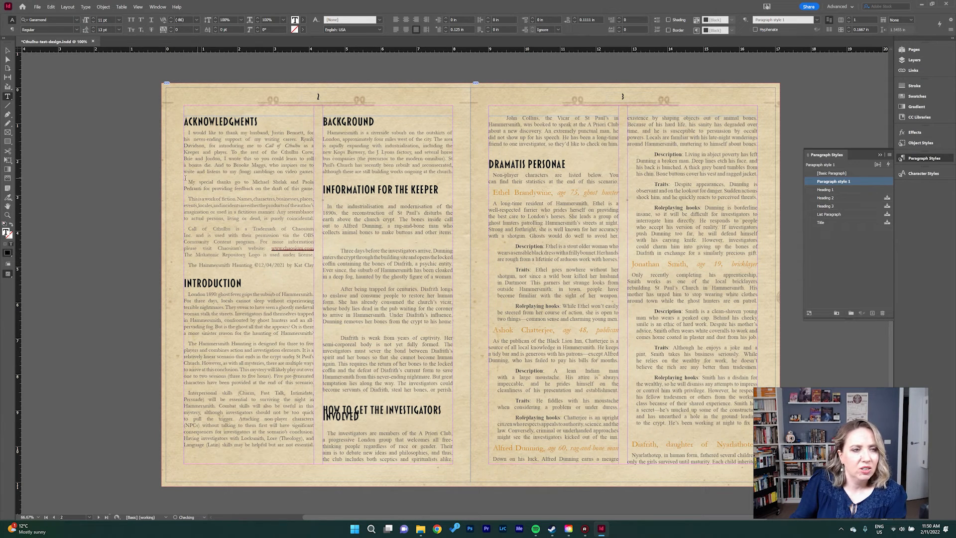
Step: Sample the Background body text with the Eyedropper, with nothing selected, and apply its formatting to the Information for the Keeper paragraphs
{"action": "left_click", "coordinate": [8, 199]}
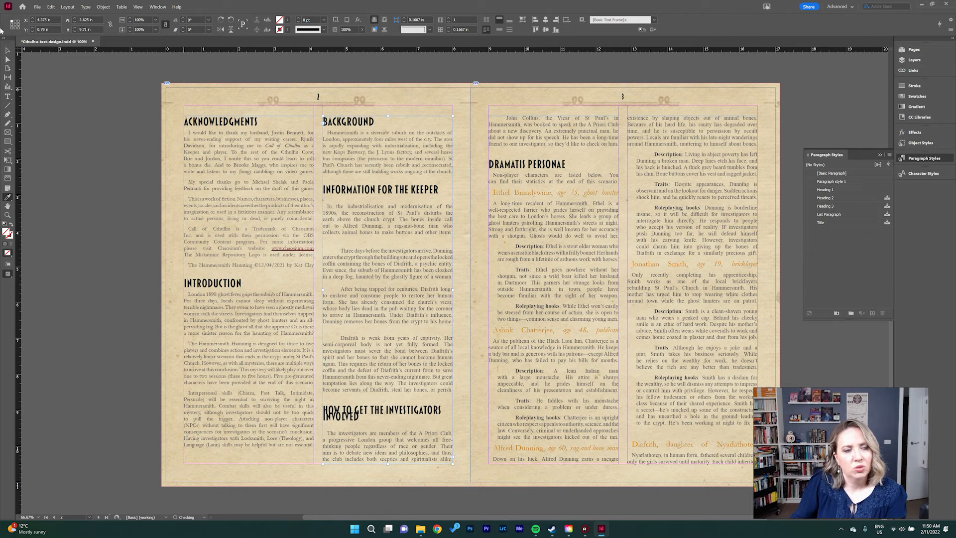
{"action": "left_click", "coordinate": [8, 51]}
{"action": "left_click", "coordinate": [81, 112]}
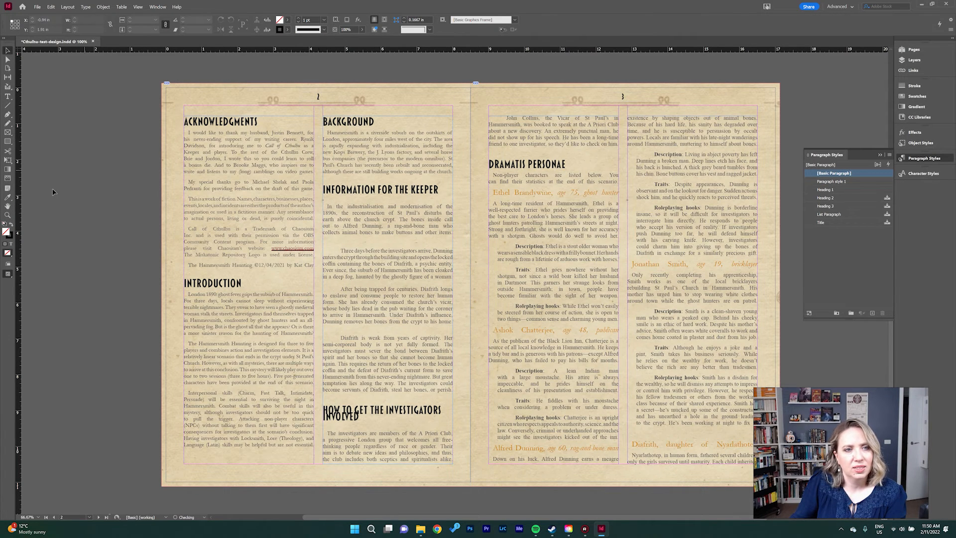
{"action": "left_click", "coordinate": [7, 199]}
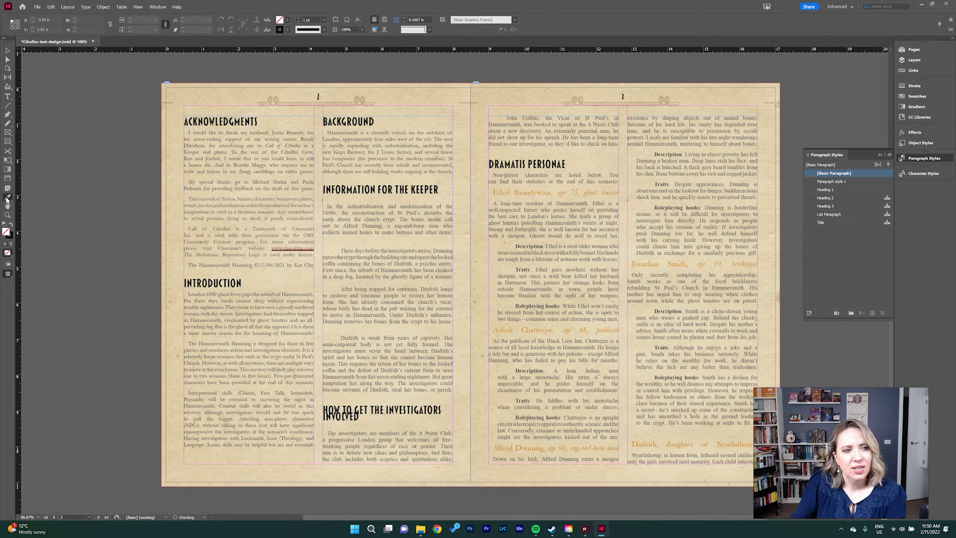
{"action": "left_click", "coordinate": [348, 169]}
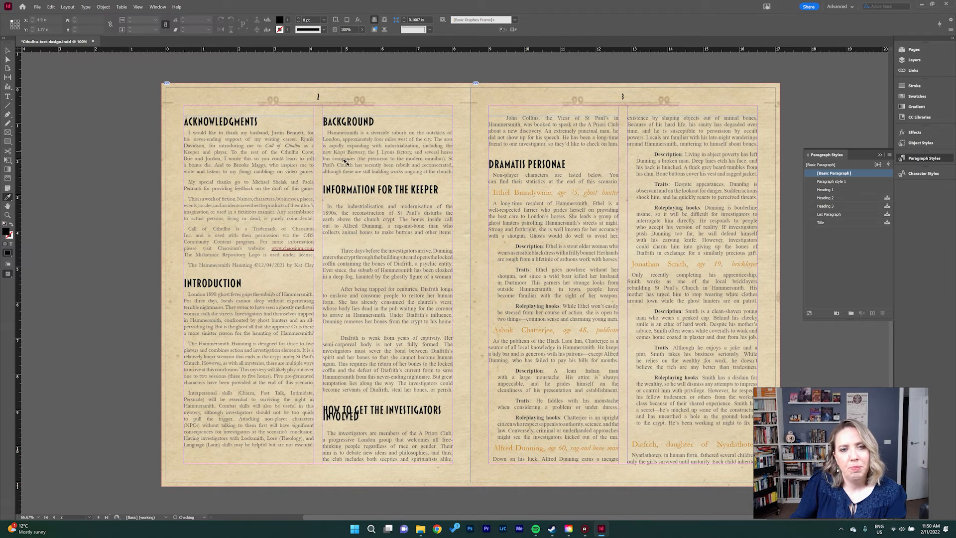
{"action": "left_click", "coordinate": [341, 208]}
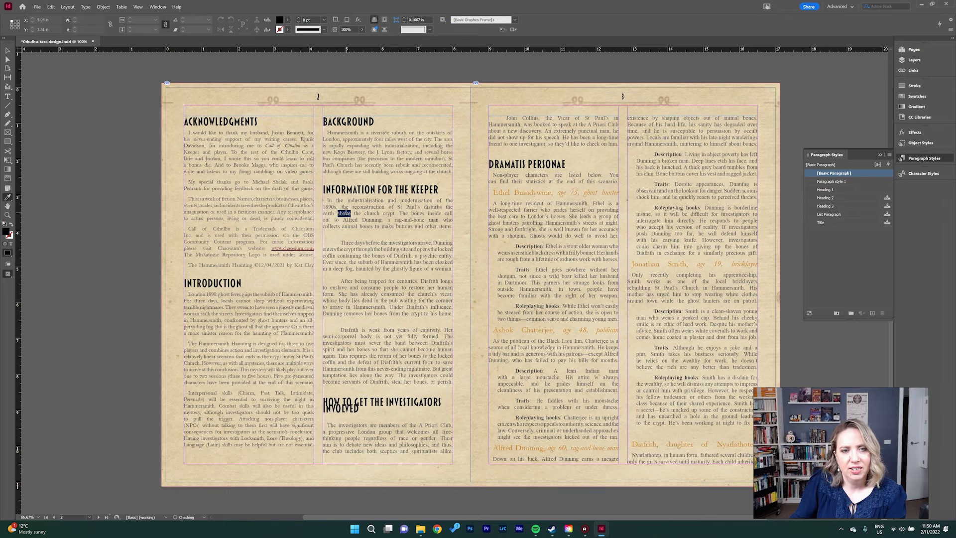
{"action": "left_click_drag", "start_coordinate": [324, 198], "coordinate": [449, 379]}
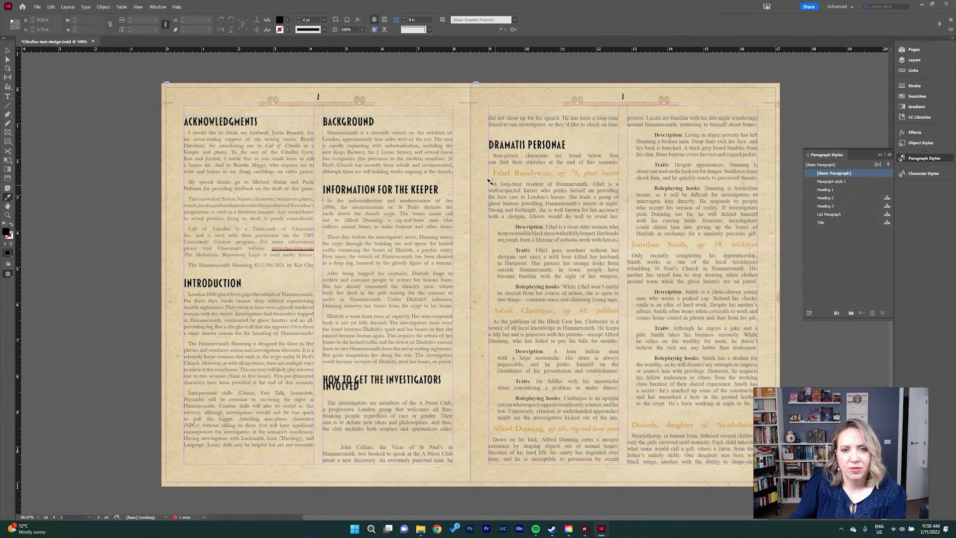
Step: Apply the sampled body formatting to the first Dramatis Personae character's text and the How to Get the Investigators Involved paragraphs
{"action": "left_click_drag", "start_coordinate": [488, 183], "coordinate": [616, 295]}
{"action": "left_click_drag", "start_coordinate": [324, 398], "coordinate": [608, 136]}
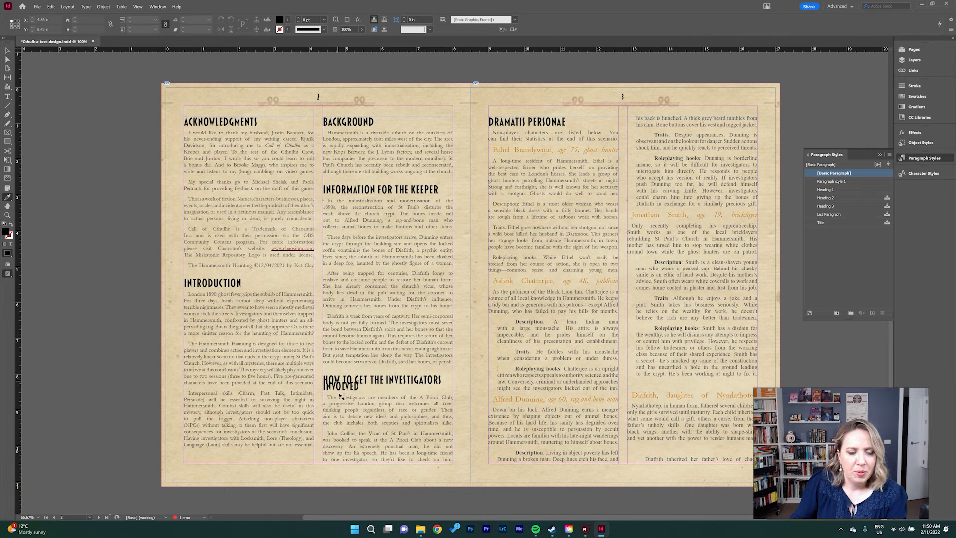
{"action": "left_click_drag", "start_coordinate": [183, 292], "coordinate": [315, 451]}
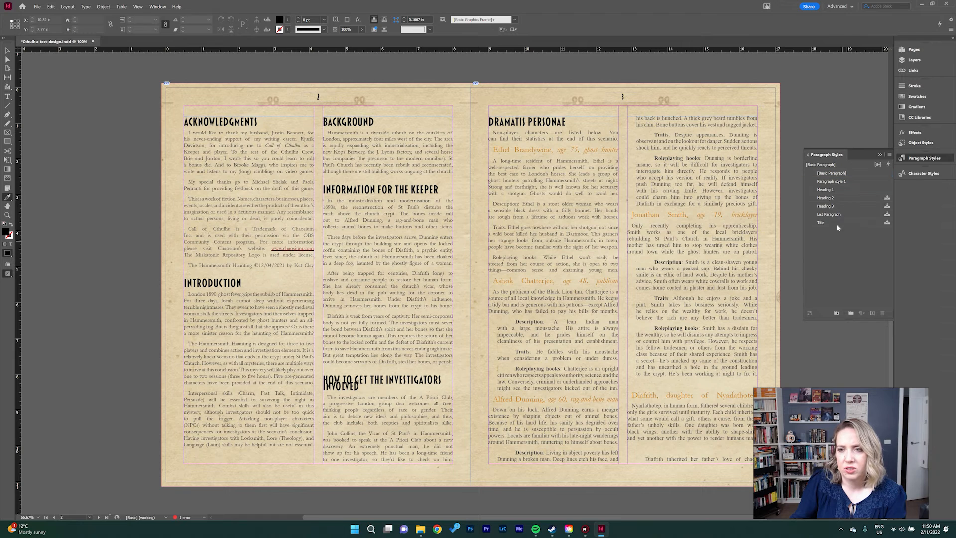
Step: Set the Heading 1 paragraph style's leading to 30 pt and apply the change
{"action": "right_click", "coordinate": [832, 189]}
{"action": "left_click", "coordinate": [865, 193]}
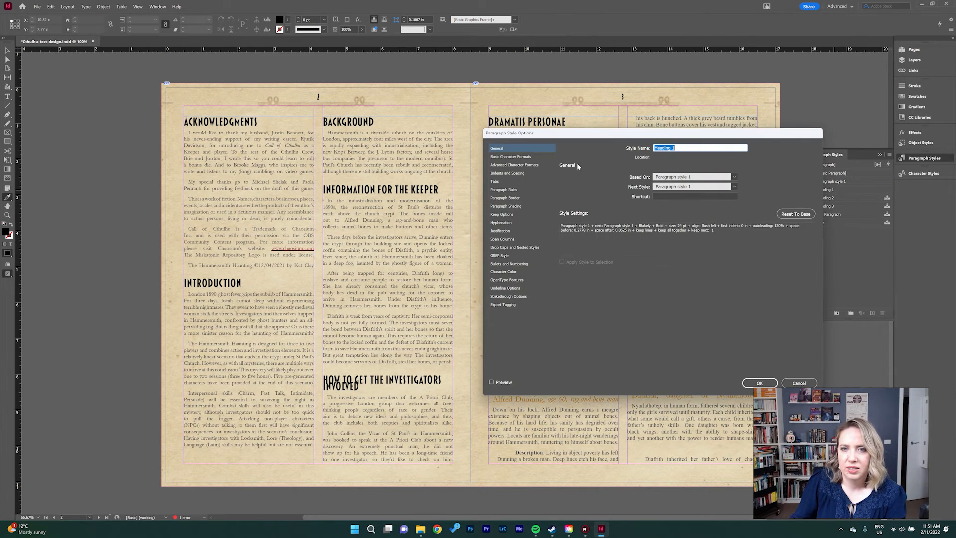
{"action": "left_click", "coordinate": [508, 173]}
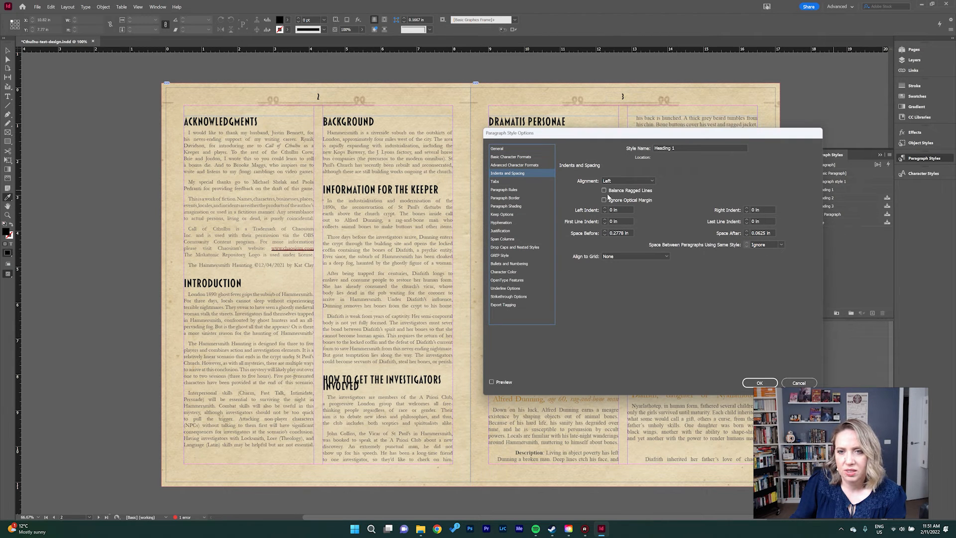
{"action": "left_click", "coordinate": [529, 157]}
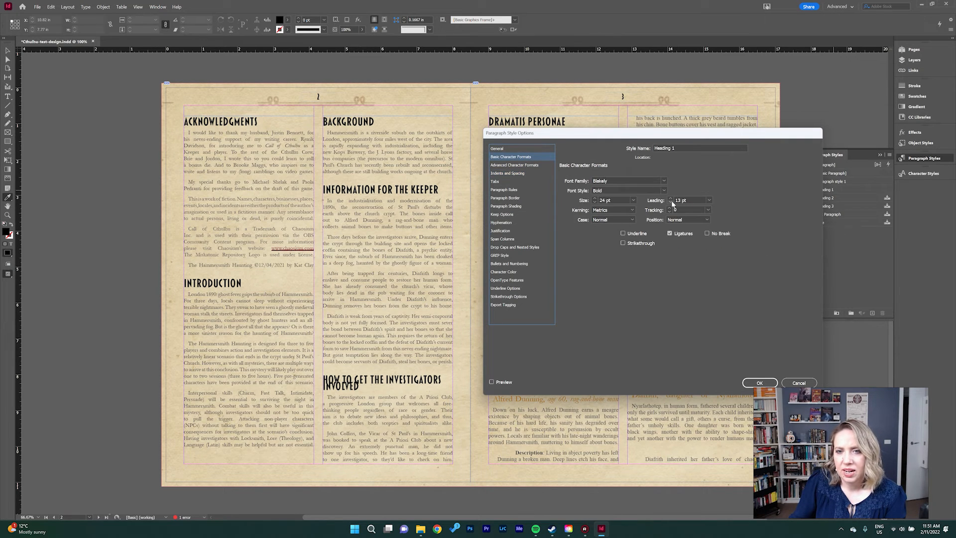
{"action": "left_click", "coordinate": [709, 201]}
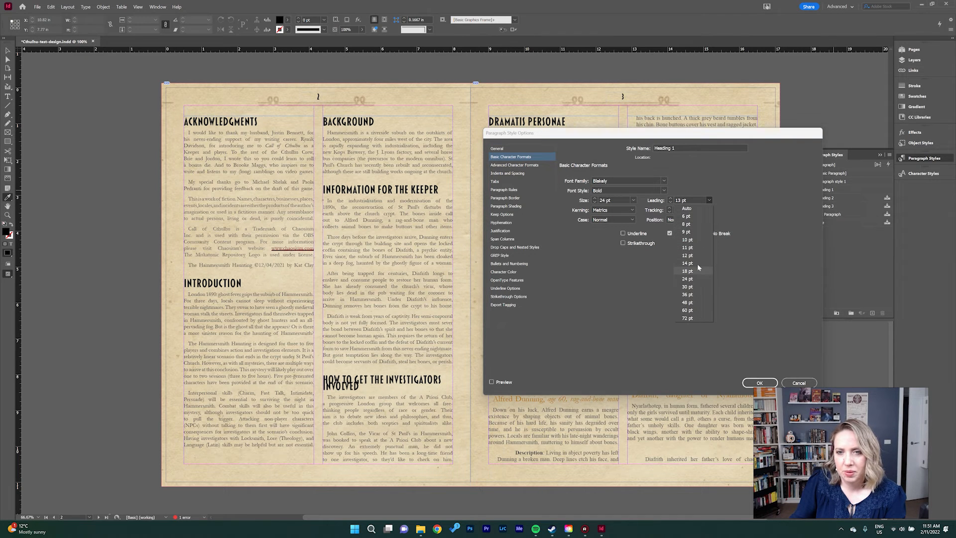
{"action": "left_click", "coordinate": [697, 206]}
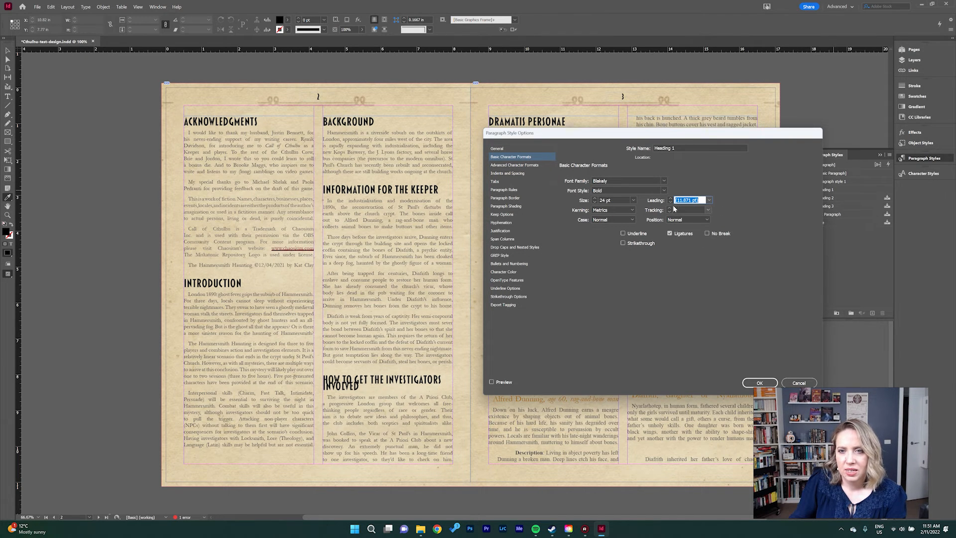
{"action": "left_click", "coordinate": [710, 200]}
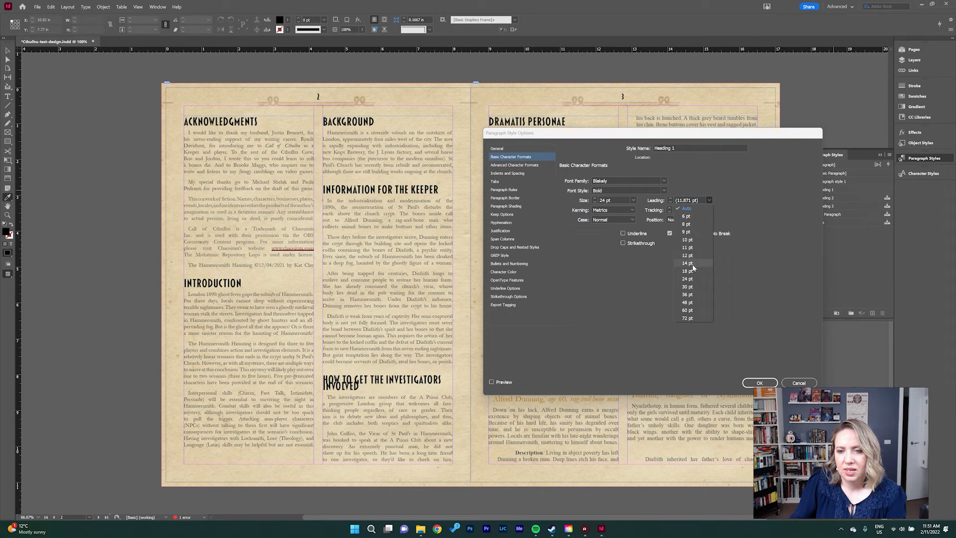
{"action": "left_click", "coordinate": [689, 286]}
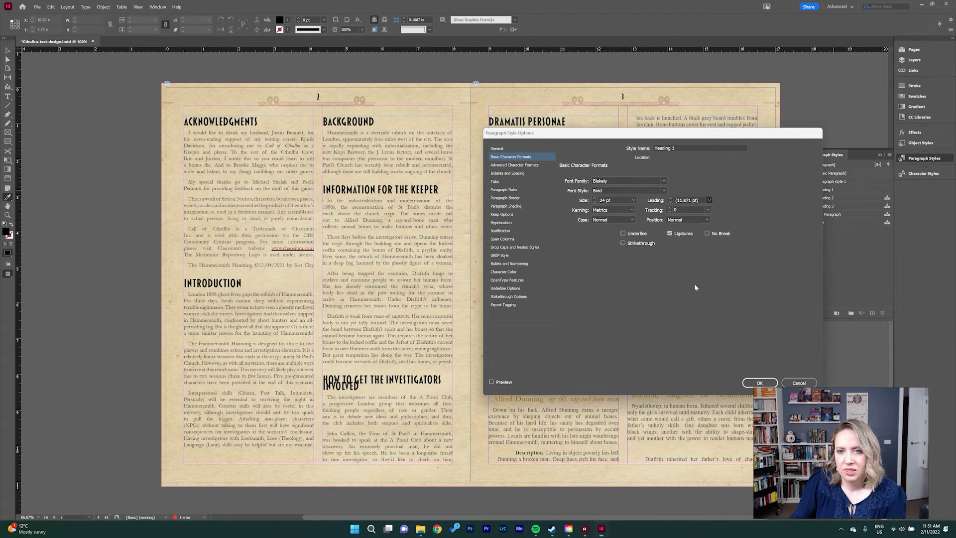
{"action": "left_click", "coordinate": [759, 383]}
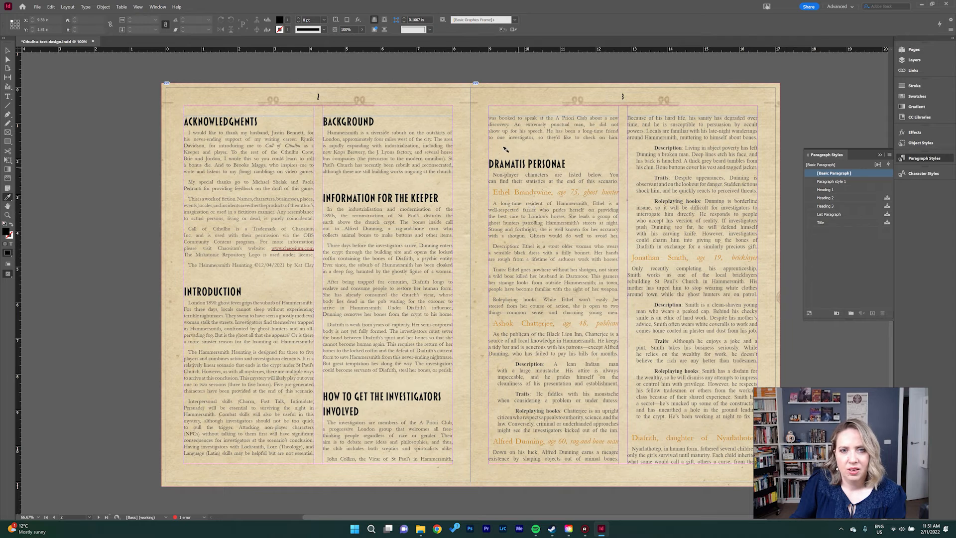
Step: Duplicate Paragraph style 1 and name the copy "Paragraph style 1 first para"
{"action": "left_click", "coordinate": [8, 51]}
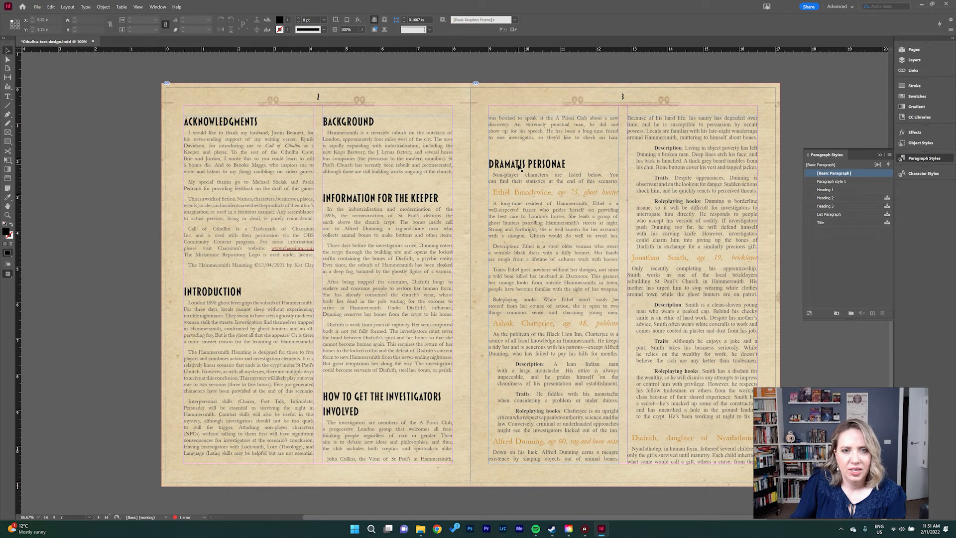
{"action": "left_click", "coordinate": [367, 380]}
{"action": "double_click", "coordinate": [375, 381]}
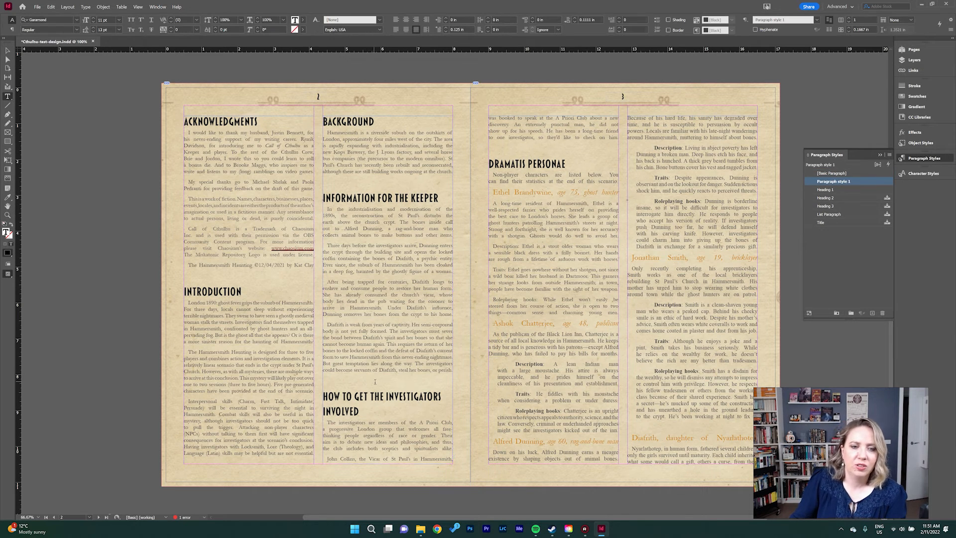
{"action": "left_click", "coordinate": [452, 371]}
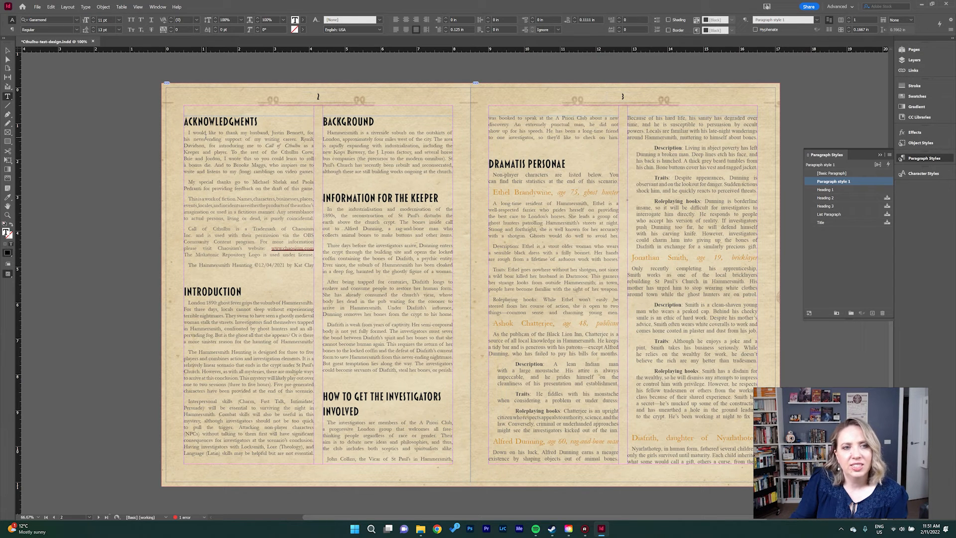
{"action": "right_click", "coordinate": [853, 182]}
{"action": "left_click", "coordinate": [859, 194]}
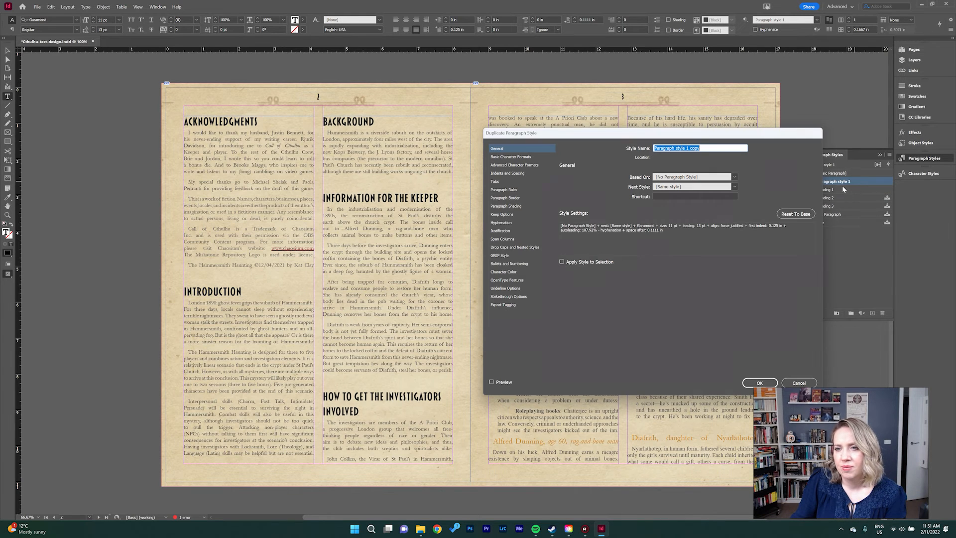
{"action": "left_click_drag", "start_coordinate": [701, 148], "coordinate": [689, 148]}
{"action": "type", "text": "first para"}
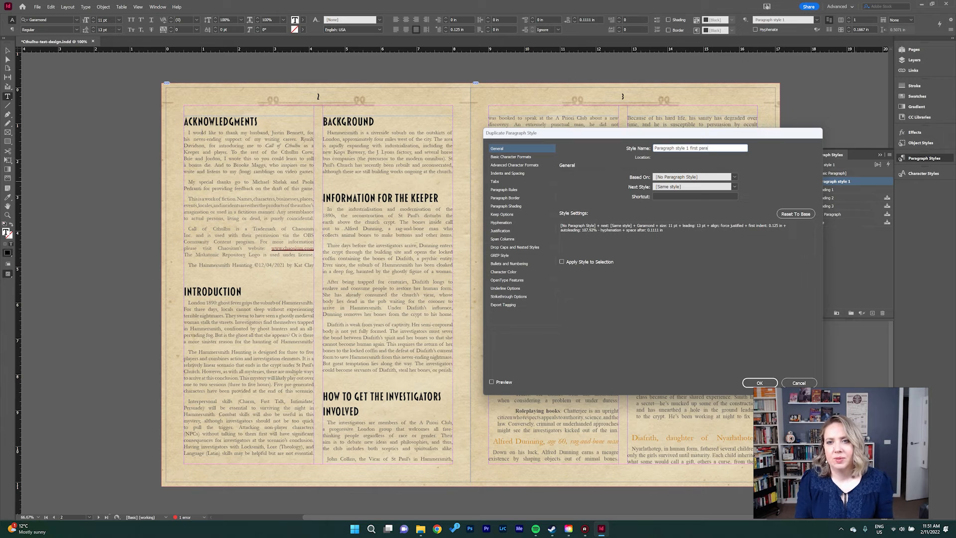
Step: Remove the first-line indent from the duplicated style, save it and apply it to the first Acknowledgments paragraph
{"action": "left_click", "coordinate": [518, 172]}
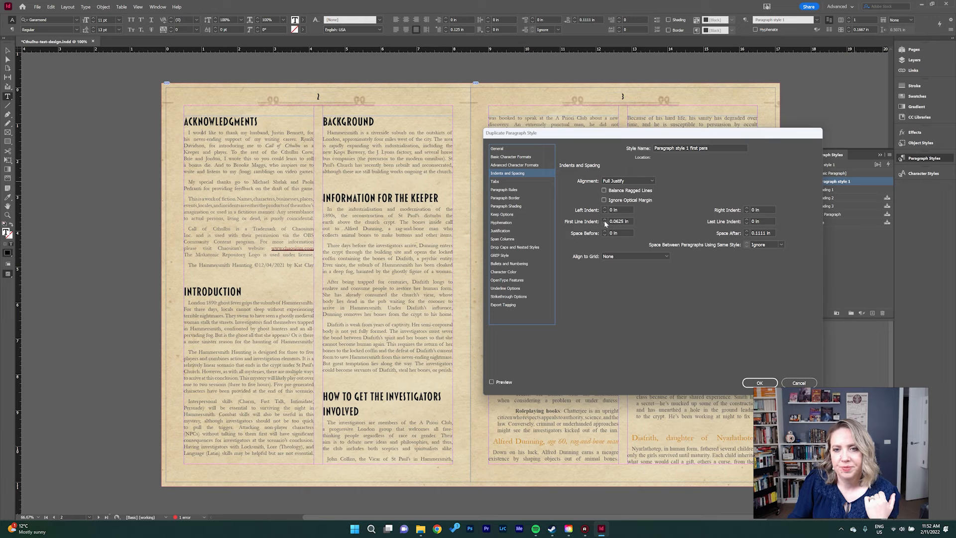
{"action": "key", "text": "Return"}
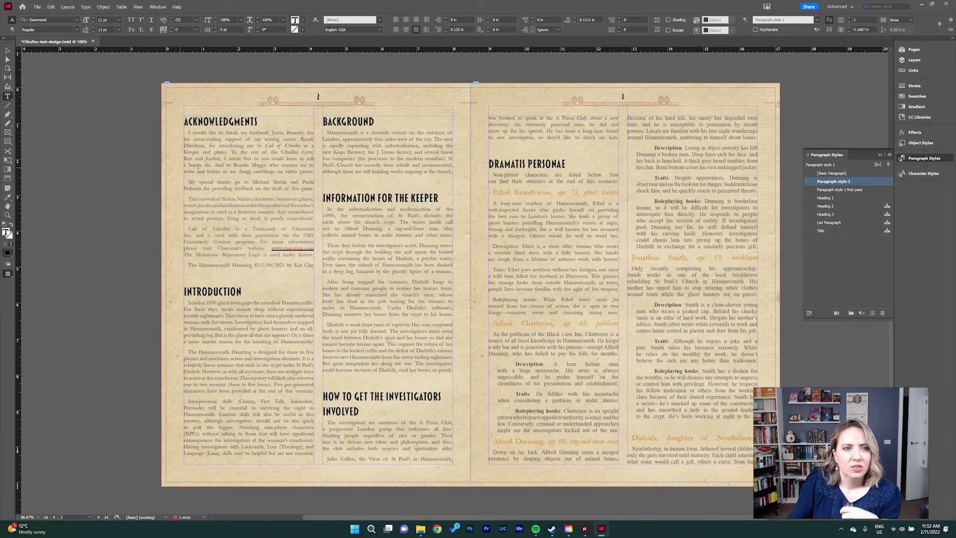
{"action": "left_click", "coordinate": [862, 191]}
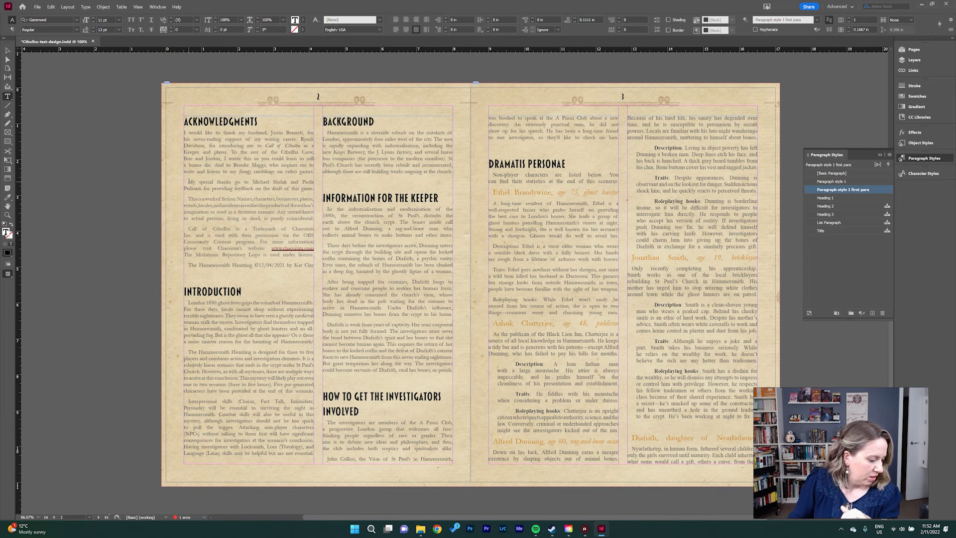
Step: Copy the unindented Acknowledgments formatting with the Eyedropper to the opening paragraphs under the other main headings and the second Dramatis Personae character
{"action": "left_click", "coordinate": [412, 315]}
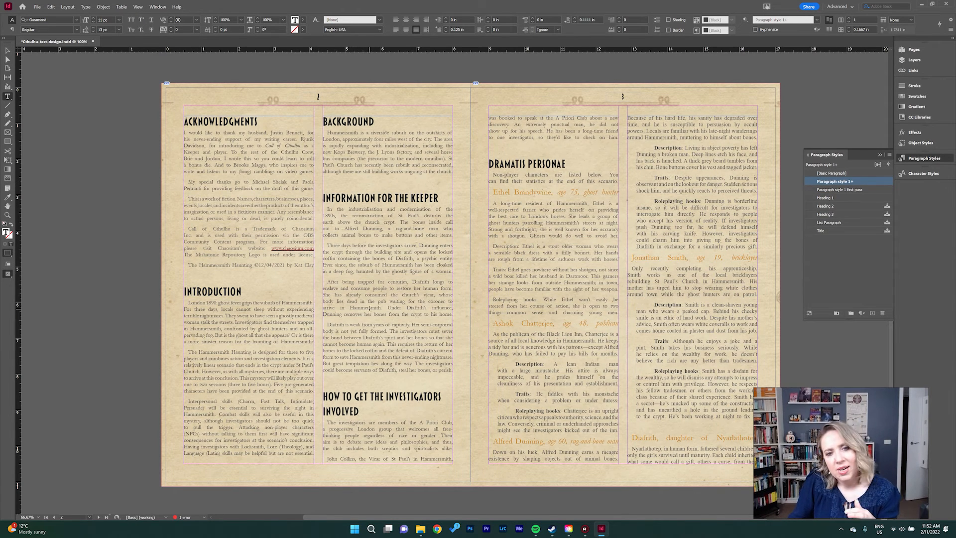
{"action": "left_click", "coordinate": [235, 300]}
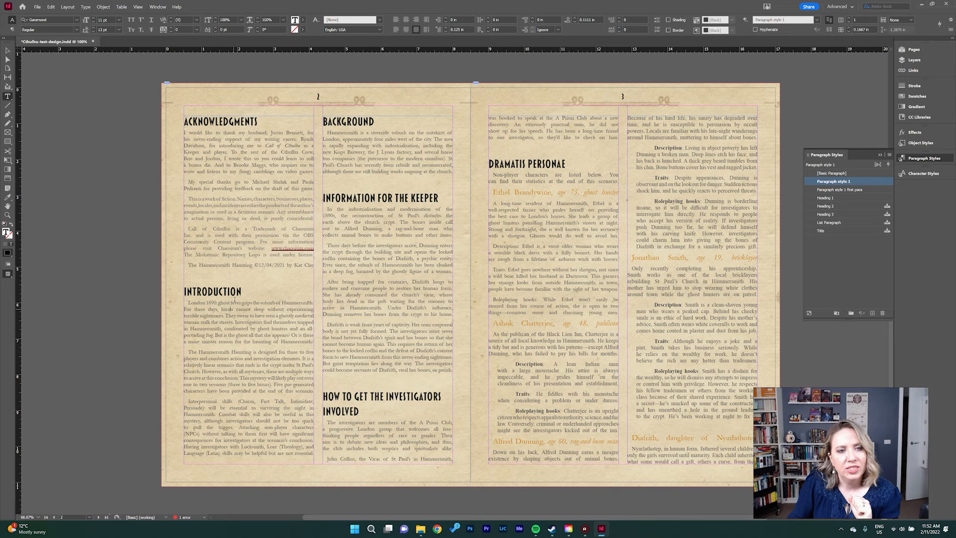
{"action": "left_click", "coordinate": [237, 159]}
{"action": "left_click", "coordinate": [8, 197]}
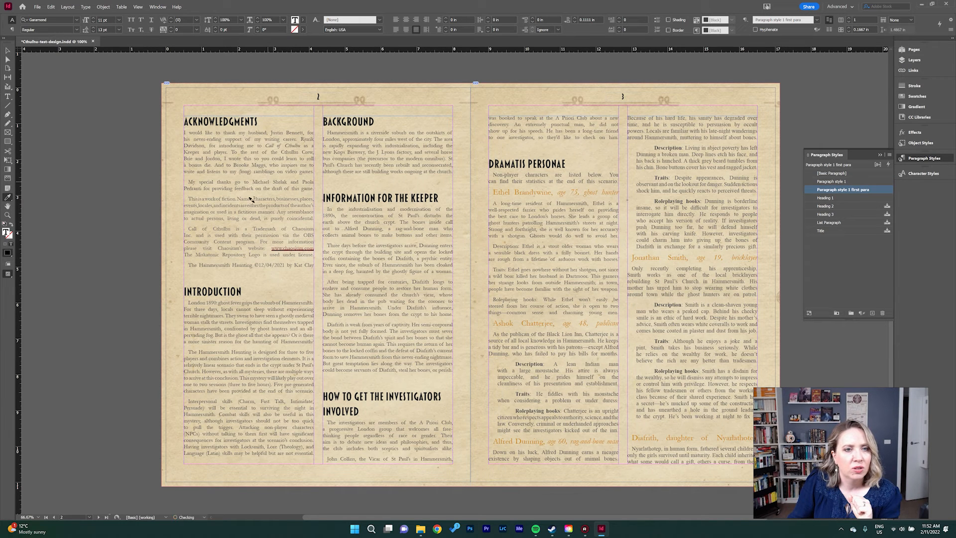
{"action": "left_click", "coordinate": [241, 317]}
{"action": "left_click", "coordinate": [380, 149]}
{"action": "left_click", "coordinate": [401, 232]}
{"action": "left_click", "coordinate": [377, 417]}
{"action": "left_click", "coordinate": [529, 169]}
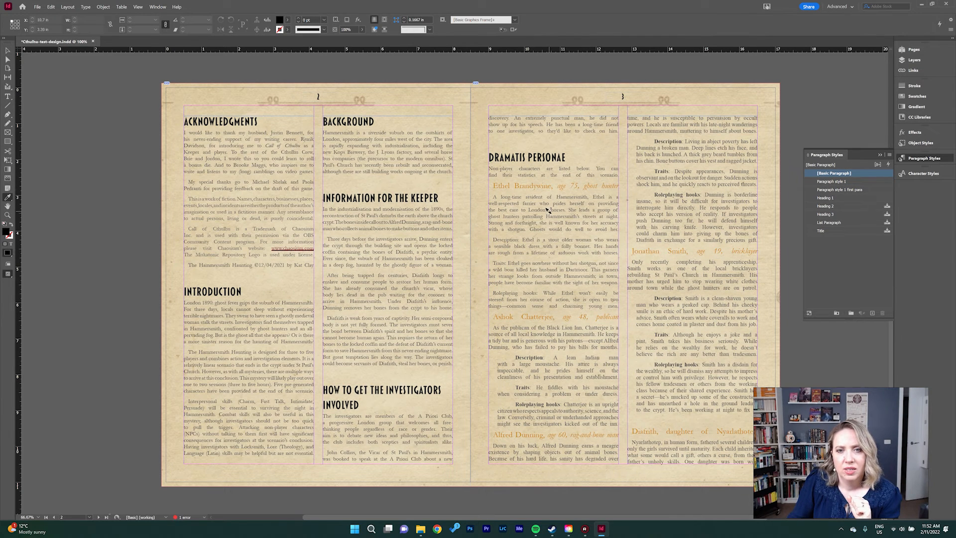
{"action": "left_click", "coordinate": [532, 330]}
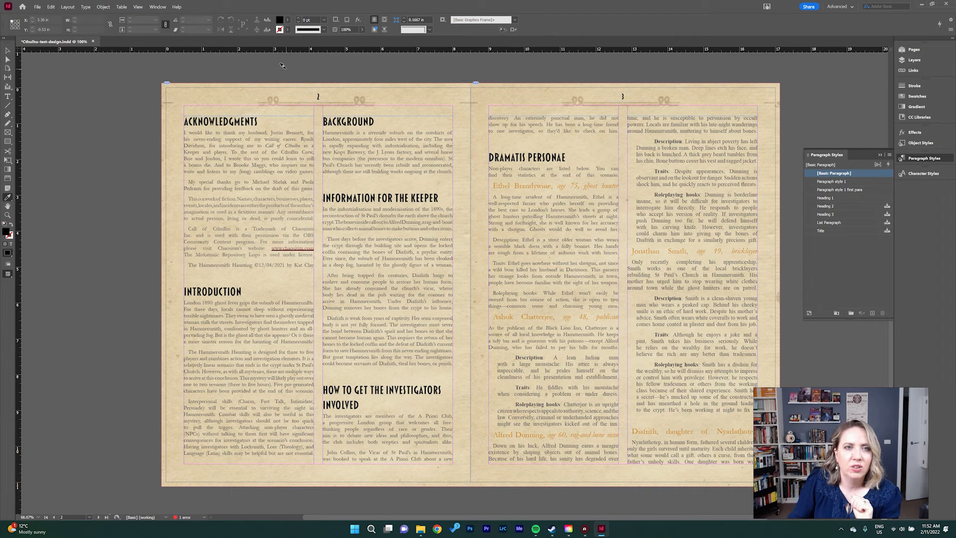
Step: Set the words "Interpersonal skills" in the Introduction to bold
{"action": "left_click", "coordinate": [7, 49]}
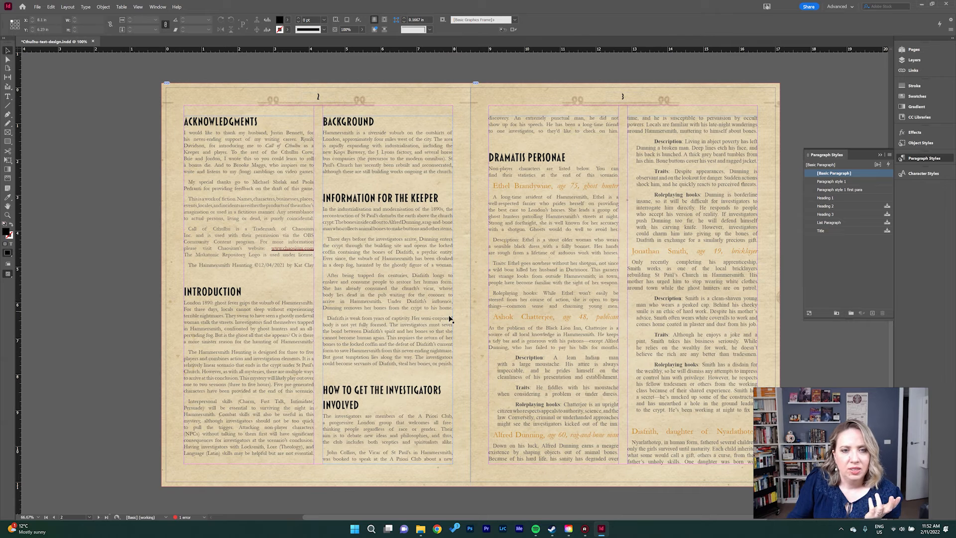
{"action": "left_click", "coordinate": [199, 408]}
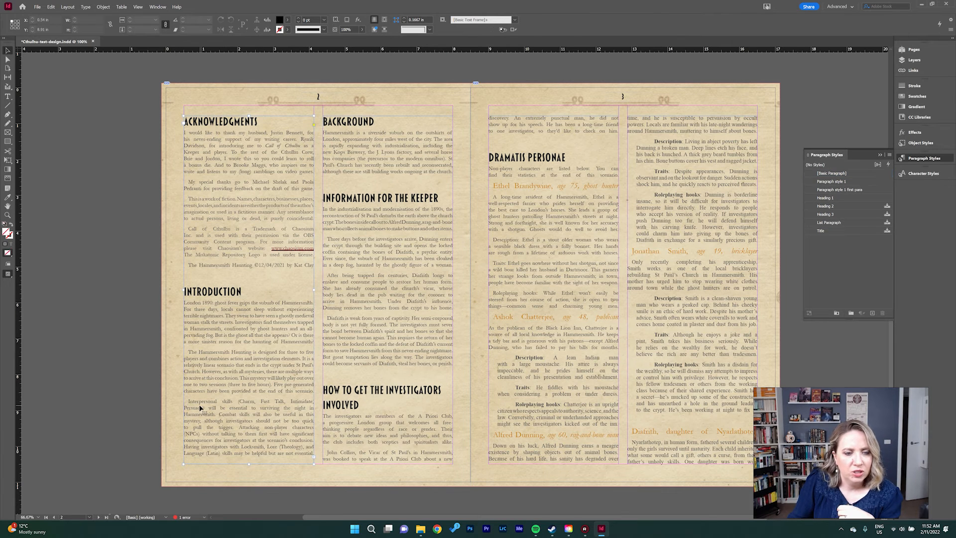
{"action": "double_click", "coordinate": [200, 408]}
{"action": "left_click_drag", "start_coordinate": [189, 401], "coordinate": [232, 401]}
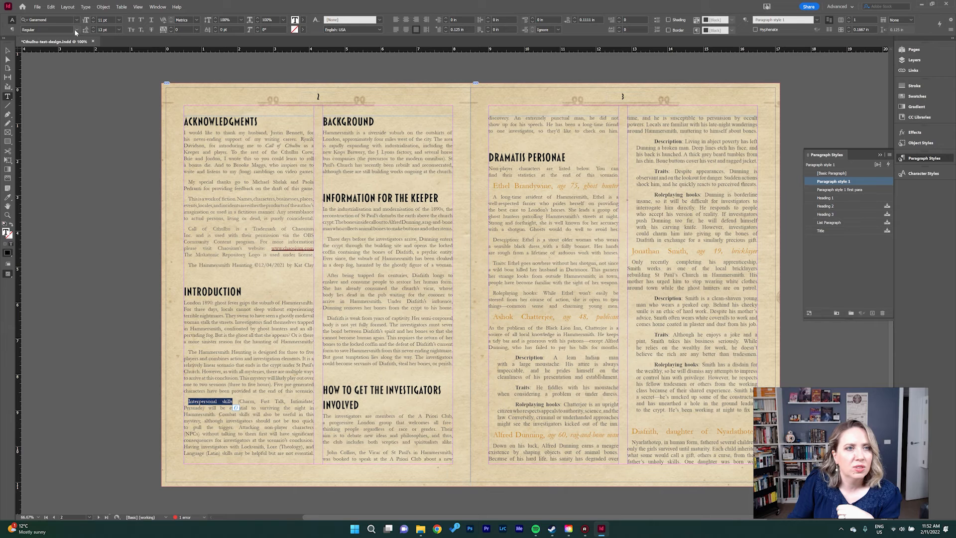
{"action": "left_click", "coordinate": [74, 29]}
{"action": "left_click", "coordinate": [49, 49]}
{"action": "left_click", "coordinate": [211, 370]}
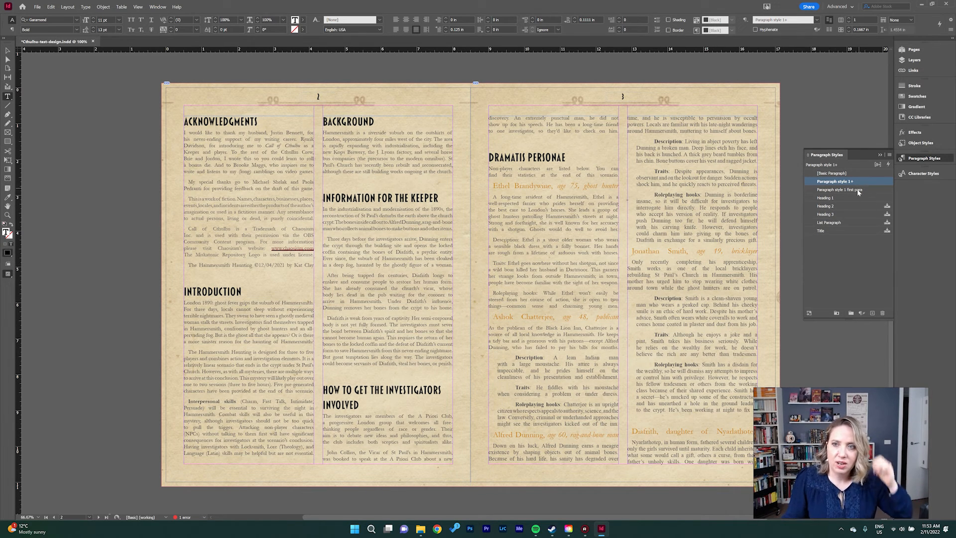
{"action": "left_click", "coordinate": [677, 250]}
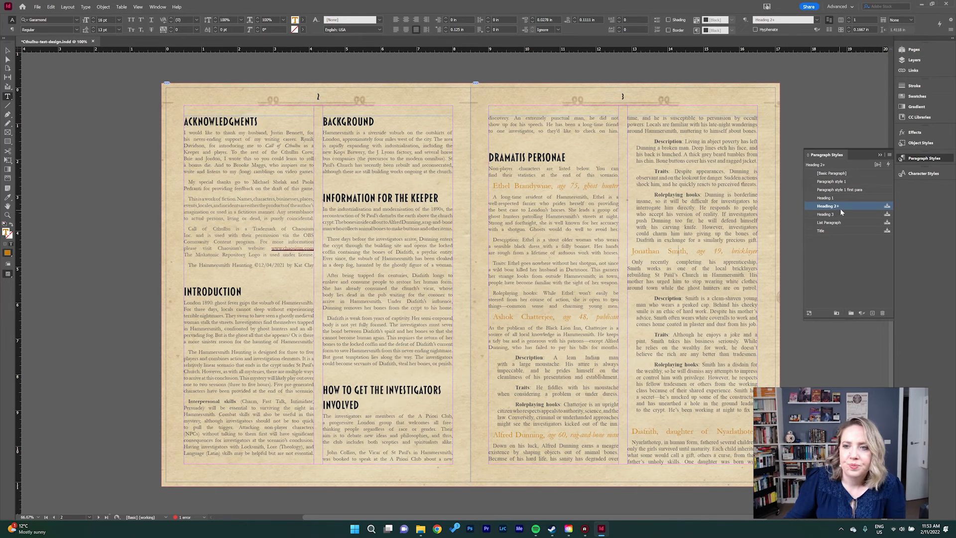
{"action": "mouse_move", "coordinate": [844, 207]}
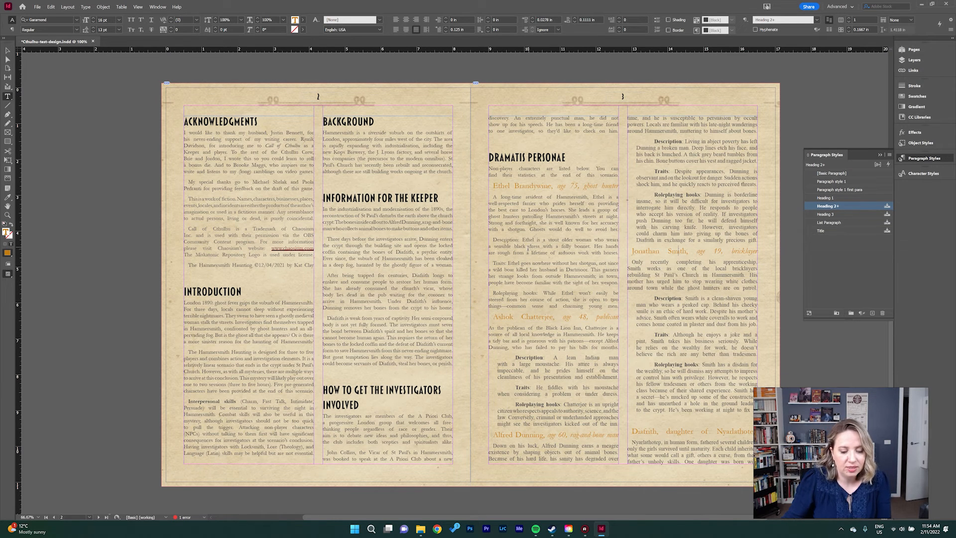
{"action": "left_click", "coordinate": [412, 230]}
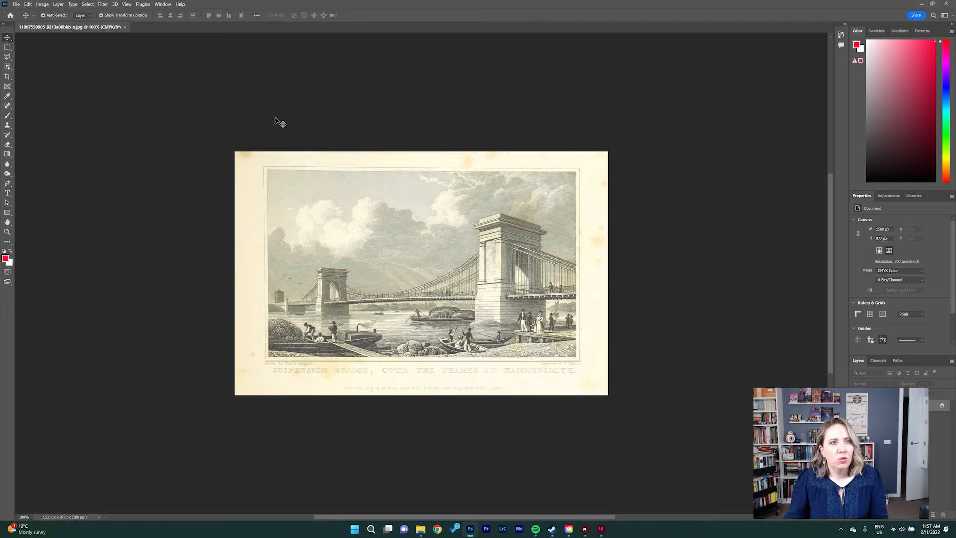
Step: Resample the suspension bridge image to a resolution of 96 pixels/inch and magnify it to inspect the quality
{"action": "left_click", "coordinate": [46, 7]}
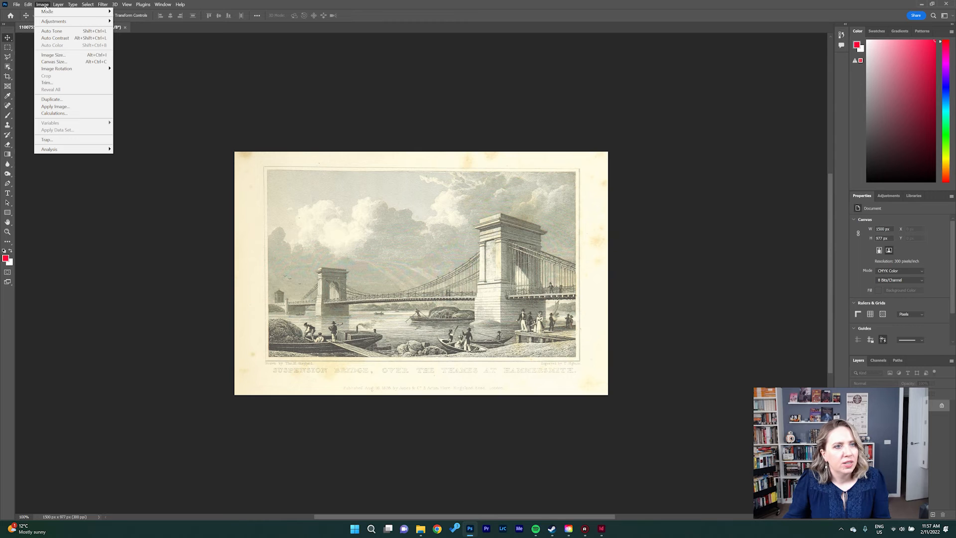
{"action": "left_click", "coordinate": [74, 57]}
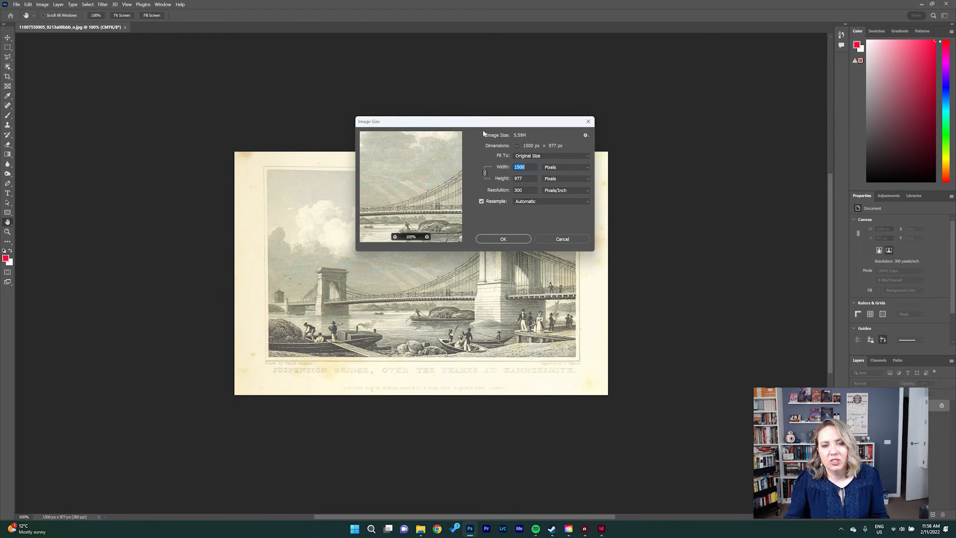
{"action": "left_click", "coordinate": [524, 188]}
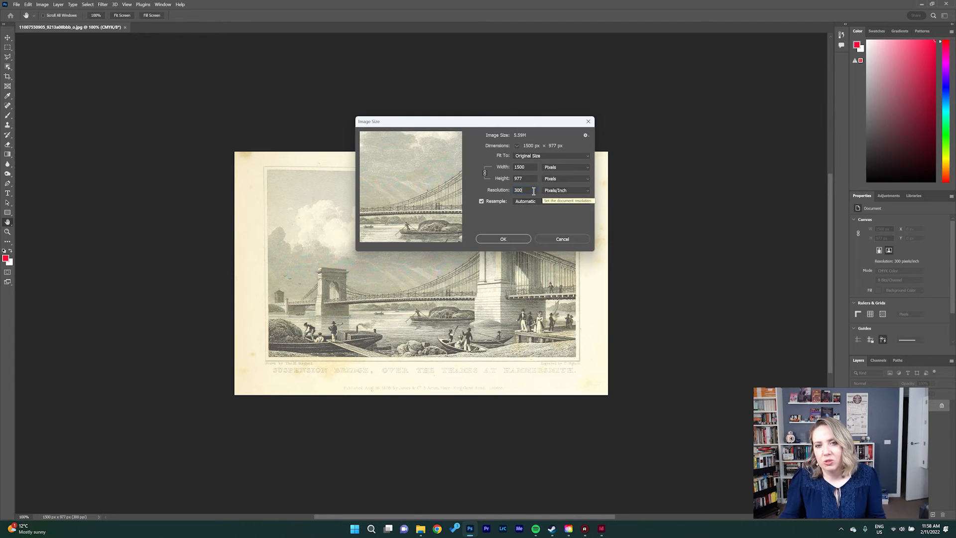
{"action": "double_click", "coordinate": [528, 189]}
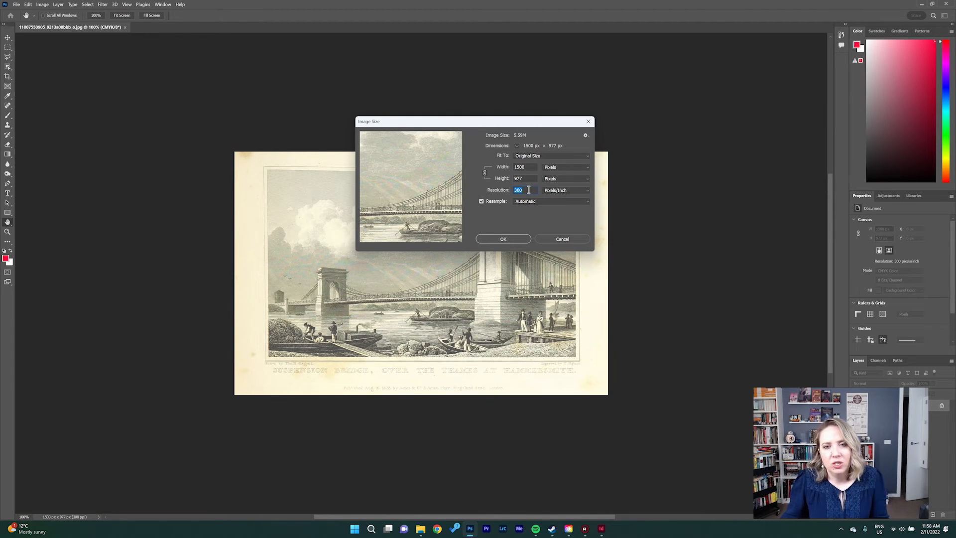
{"action": "type", "text": "96"}
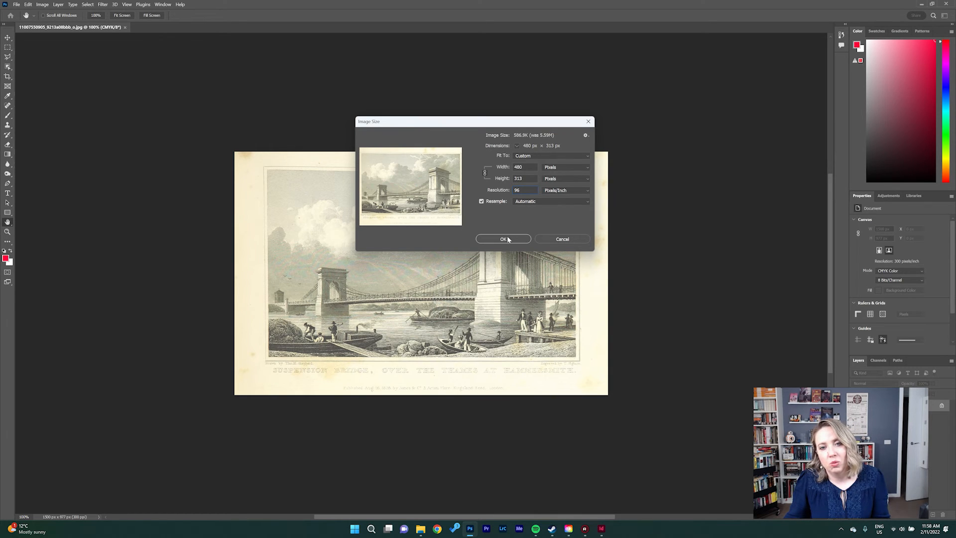
{"action": "left_click", "coordinate": [508, 240]}
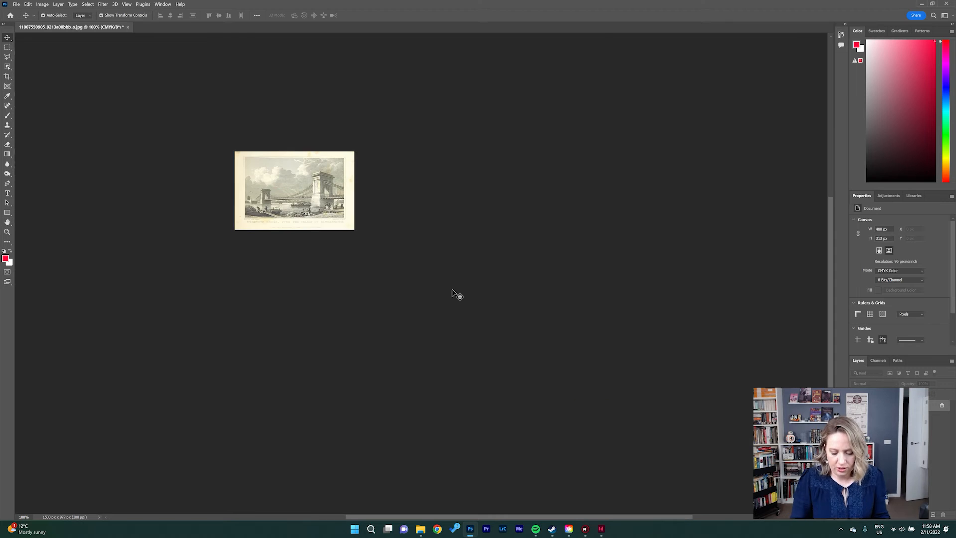
{"action": "key", "text": "ctrl+plus"}
{"action": "key", "text": "ctrl+plus"}
{"action": "left_click_drag", "start_coordinate": [179, 190], "coordinate": [361, 350]}
{"action": "key", "text": "ctrl+plus"}
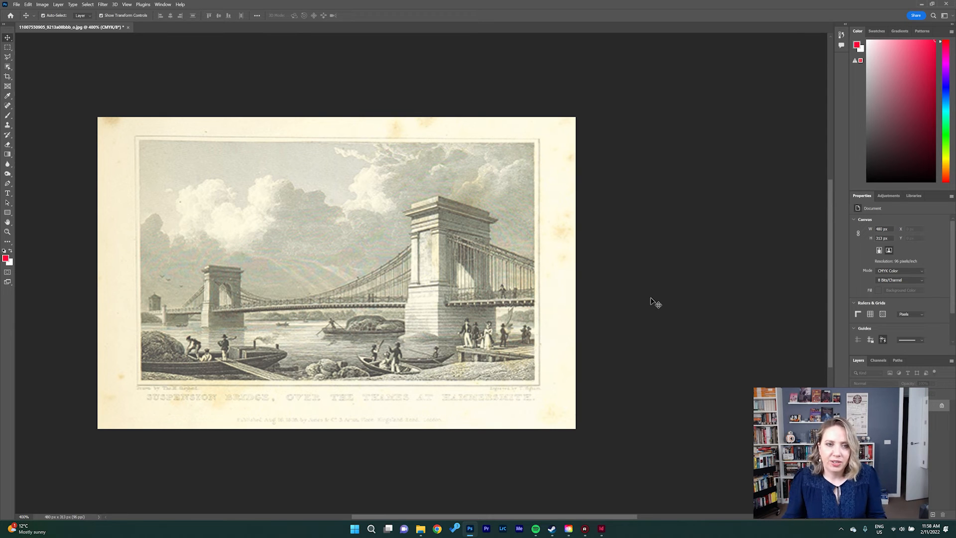
Step: Undo the resolution change on the bridge image and bring the whole picture back into view at 100%
{"action": "key", "text": "ctrl+z"}
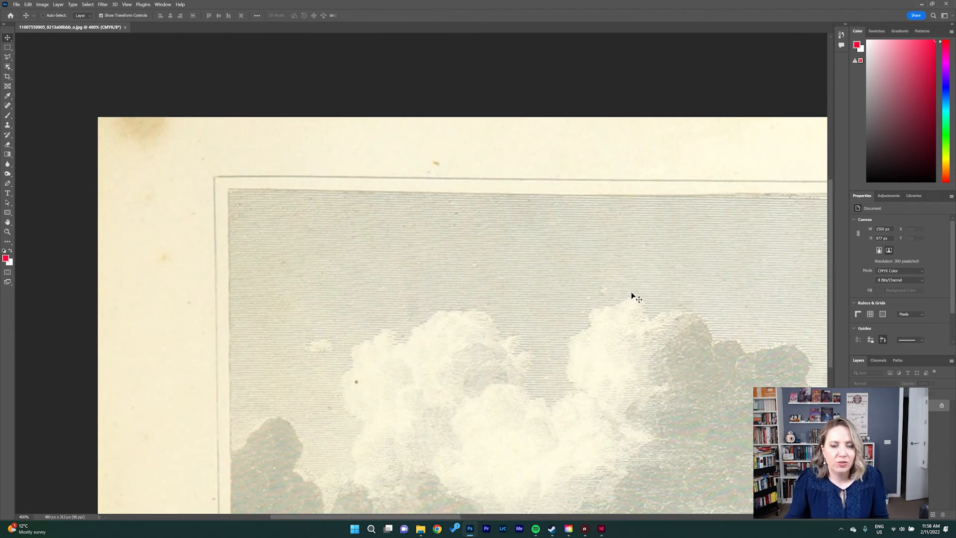
{"action": "key", "text": "ctrl+minus"}
{"action": "key", "text": "ctrl+minus"}
{"action": "key", "text": "ctrl+minus"}
{"action": "key", "text": "ctrl+minus"}
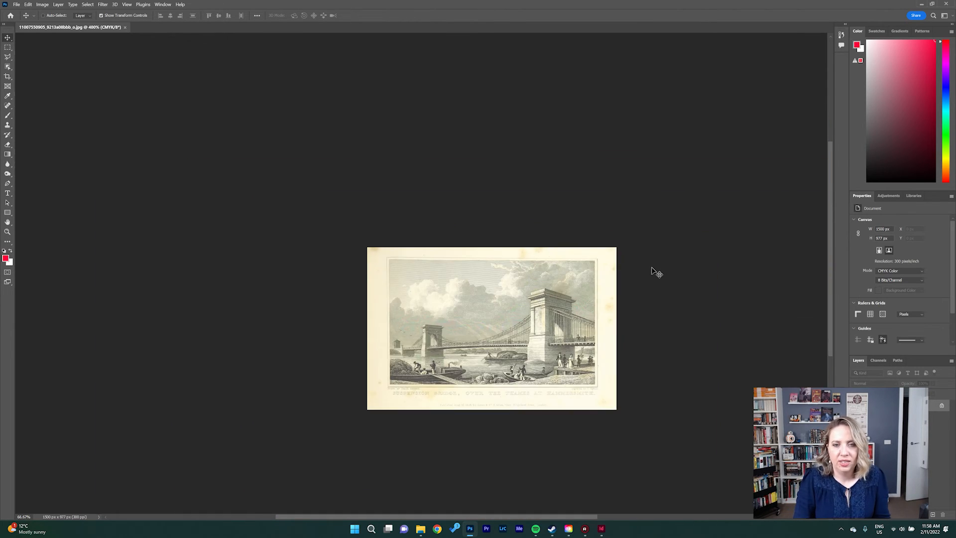
{"action": "key", "text": "ctrl+plus"}
{"action": "key", "text": "ctrl+plus"}
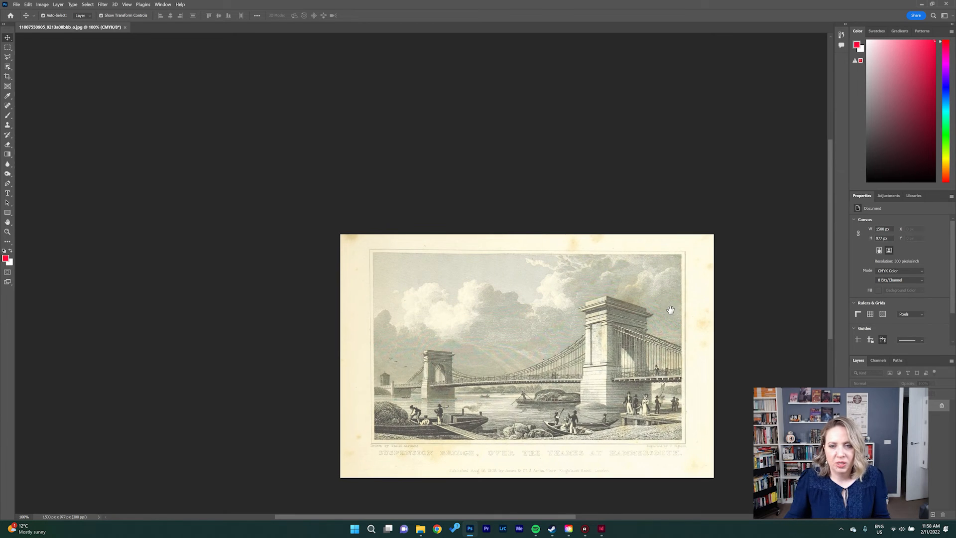
{"action": "left_click_drag", "start_coordinate": [669, 309], "coordinate": [627, 204]}
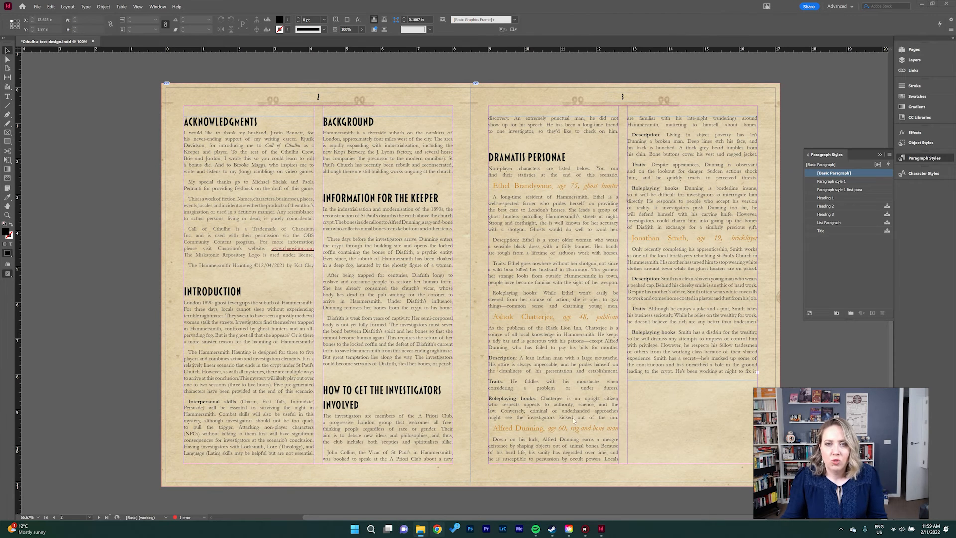
{"action": "left_click", "coordinate": [421, 528]}
{"action": "left_click", "coordinate": [479, 423]}
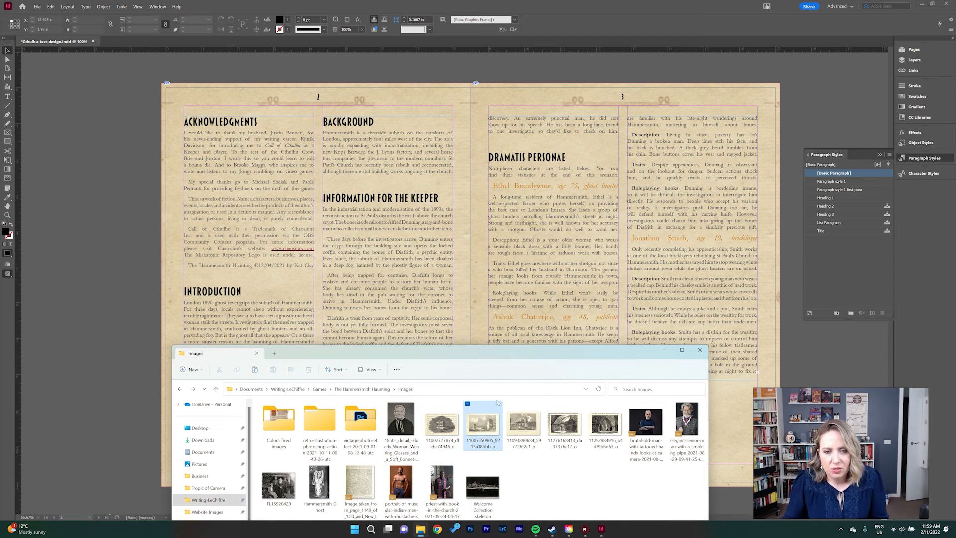
{"action": "left_click_drag", "start_coordinate": [709, 103], "coordinate": [707, 105]}
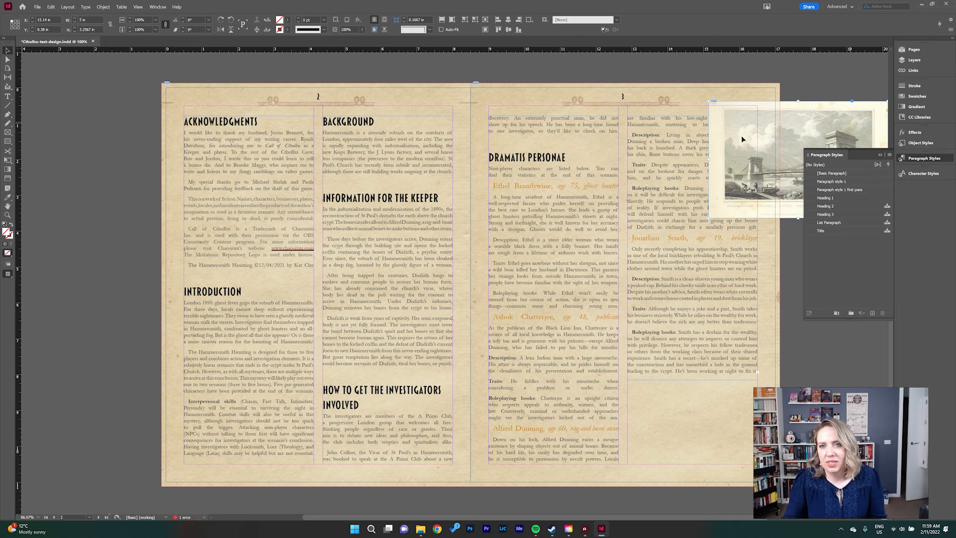
{"action": "mouse_move", "coordinate": [721, 140]}
{"action": "left_mouse_down"}
{"action": "mouse_move", "coordinate": [732, 130]}
{"action": "mouse_move", "coordinate": [722, 131]}
{"action": "left_mouse_up"}
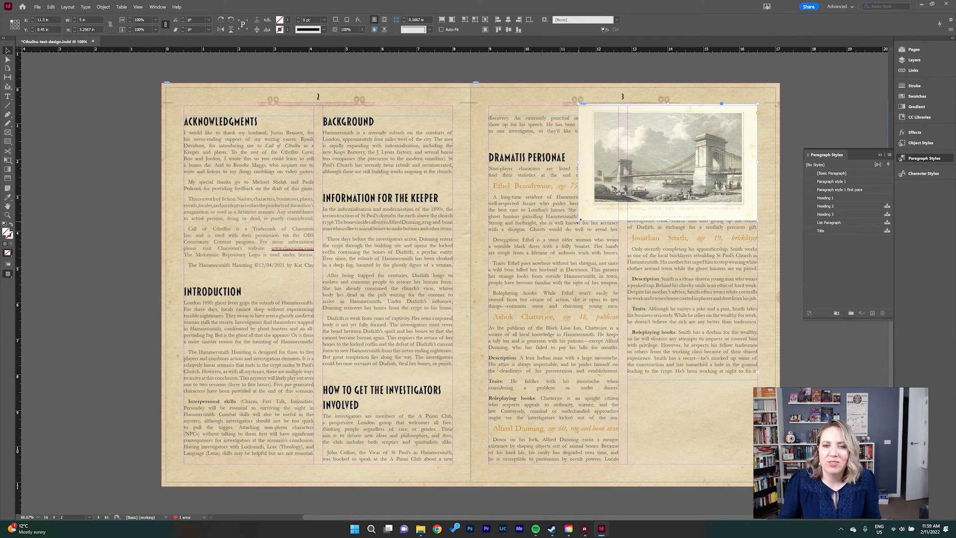
{"action": "left_click_drag", "start_coordinate": [579, 219], "coordinate": [633, 200]}
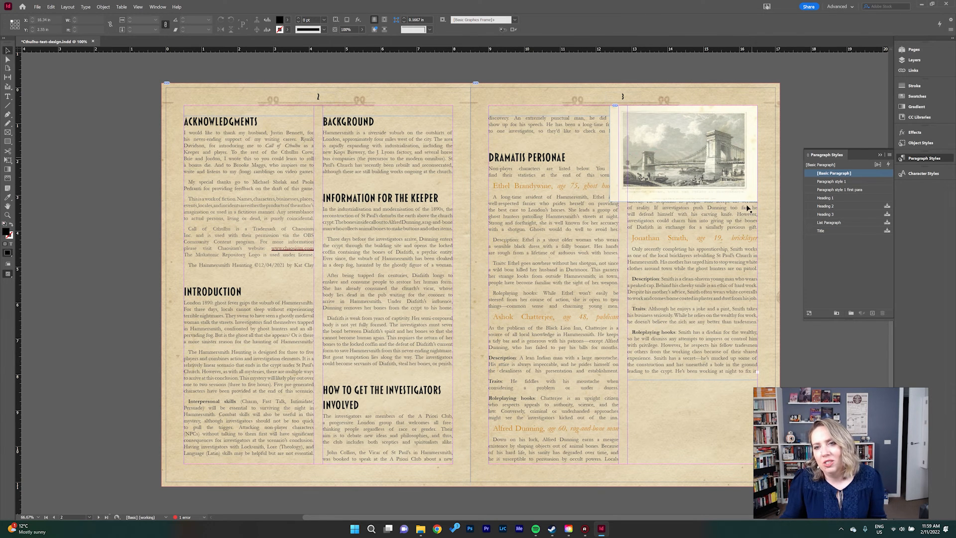
Step: Wrap the text around the bounding box of the bridge image on page 3 with a 0.1875 in offset on all sides
{"action": "left_click", "coordinate": [722, 173]}
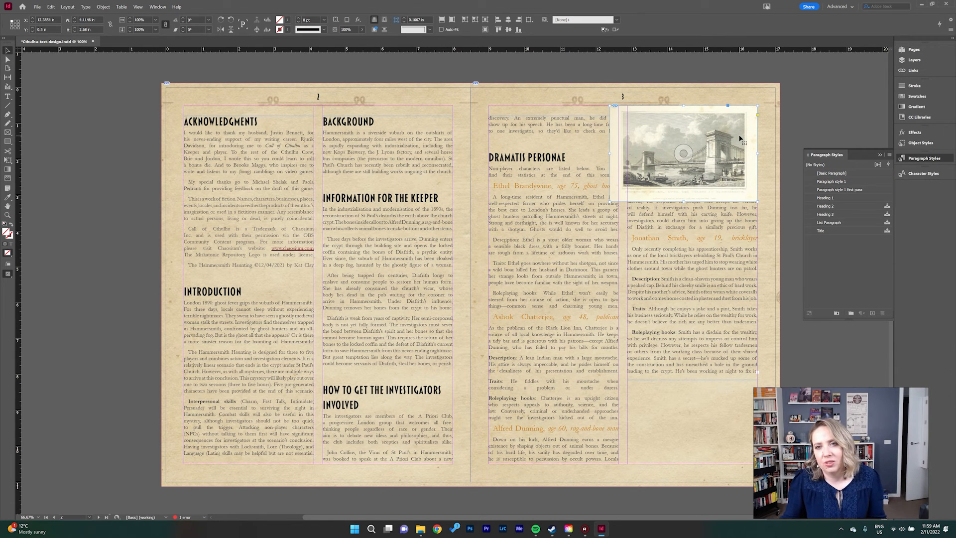
{"action": "left_click", "coordinate": [385, 21]}
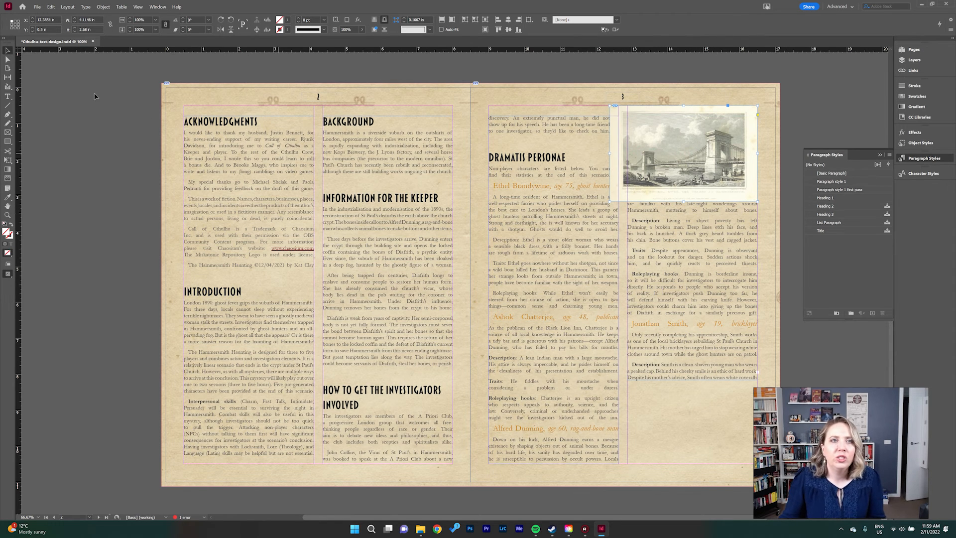
{"action": "left_click", "coordinate": [158, 7]}
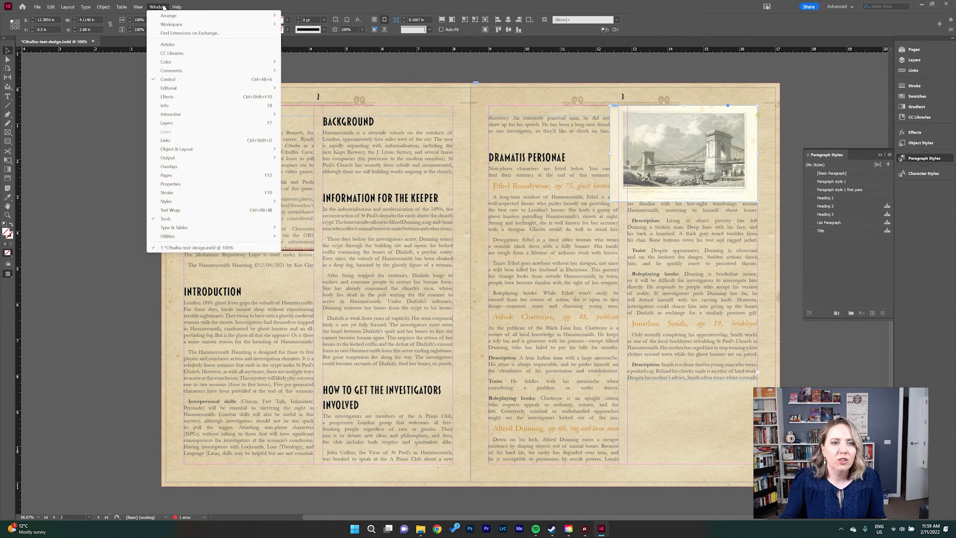
{"action": "left_click", "coordinate": [171, 210]}
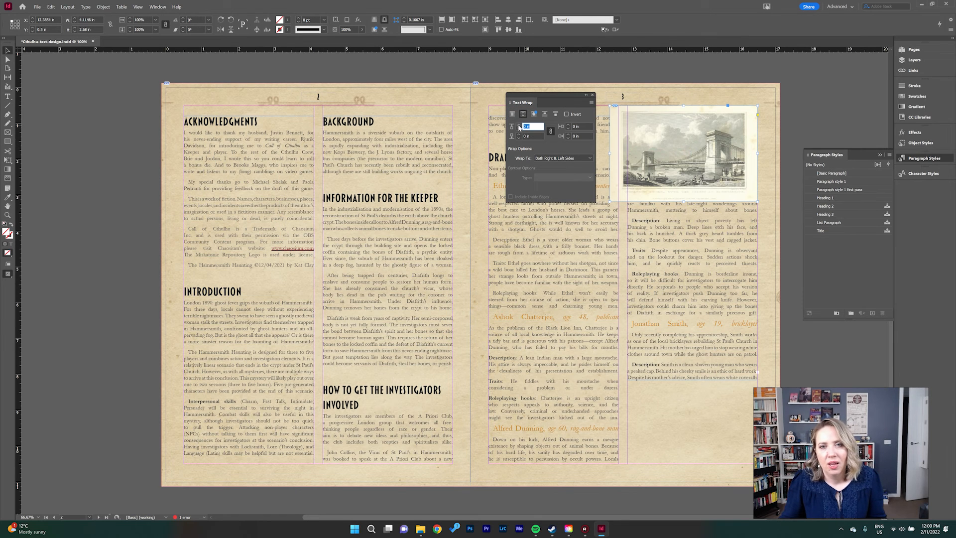
{"action": "left_click", "coordinate": [519, 124]}
{"action": "left_click", "coordinate": [519, 125]}
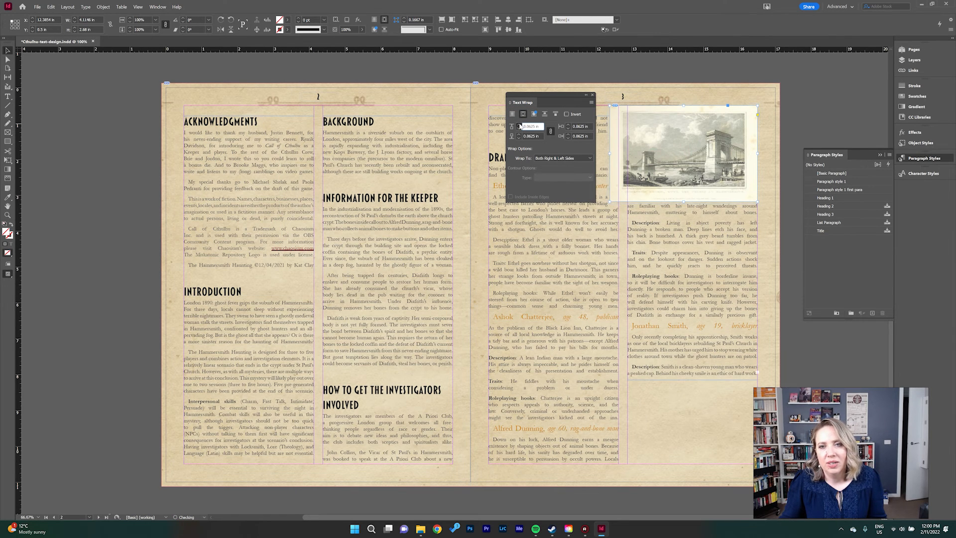
{"action": "left_click", "coordinate": [519, 124]}
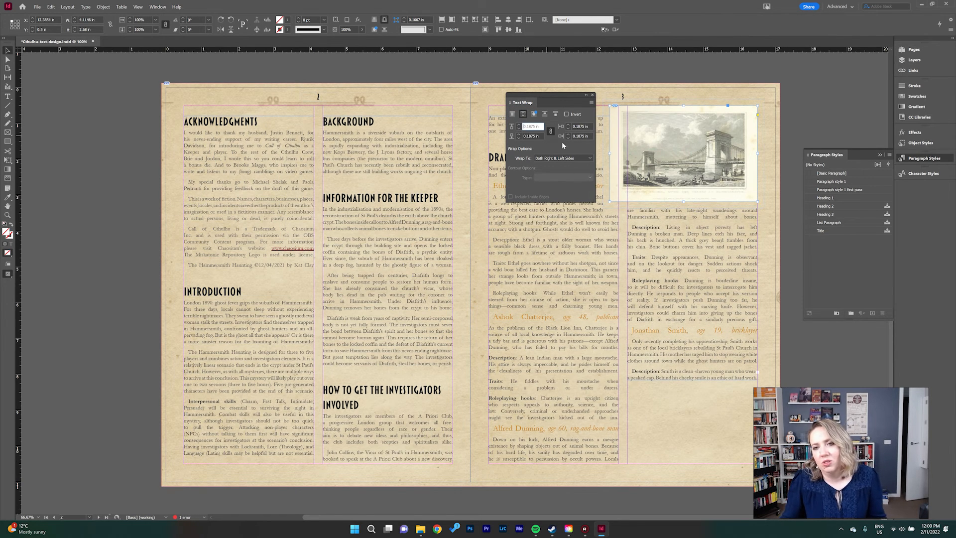
Step: Move the bridge image down to line up with the top of the text columns and close the text wrap settings
{"action": "left_click_drag", "start_coordinate": [722, 148], "coordinate": [722, 161]}
{"action": "left_click", "coordinate": [773, 150]}
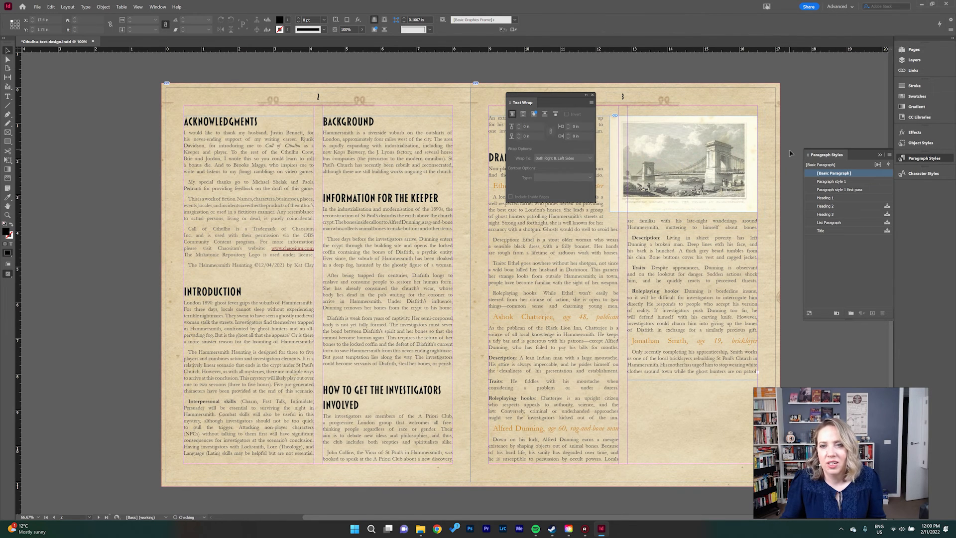
{"action": "left_click", "coordinate": [592, 95]}
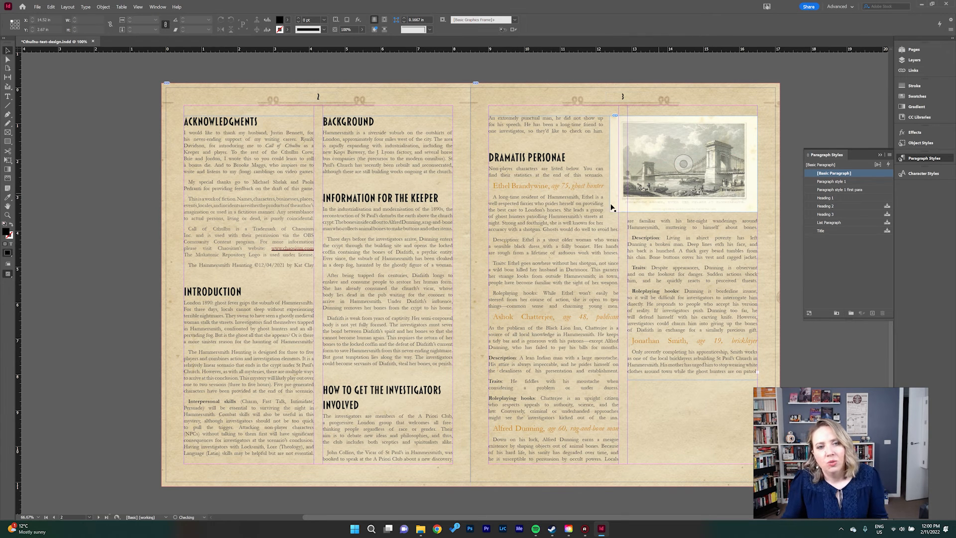
Step: Preview the page 2–3 spread without guides, return to the normal view and save the document
{"action": "left_click", "coordinate": [8, 273]}
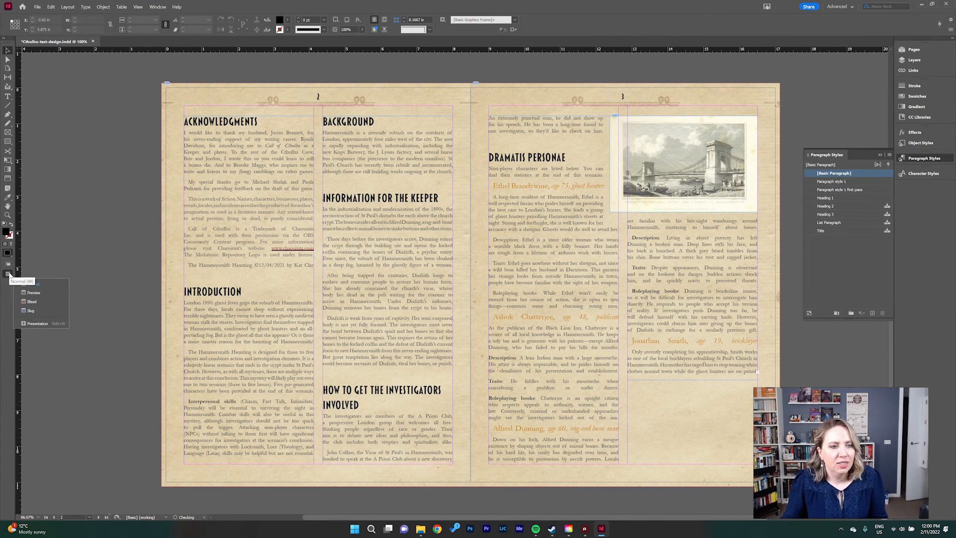
{"action": "left_click", "coordinate": [43, 293]}
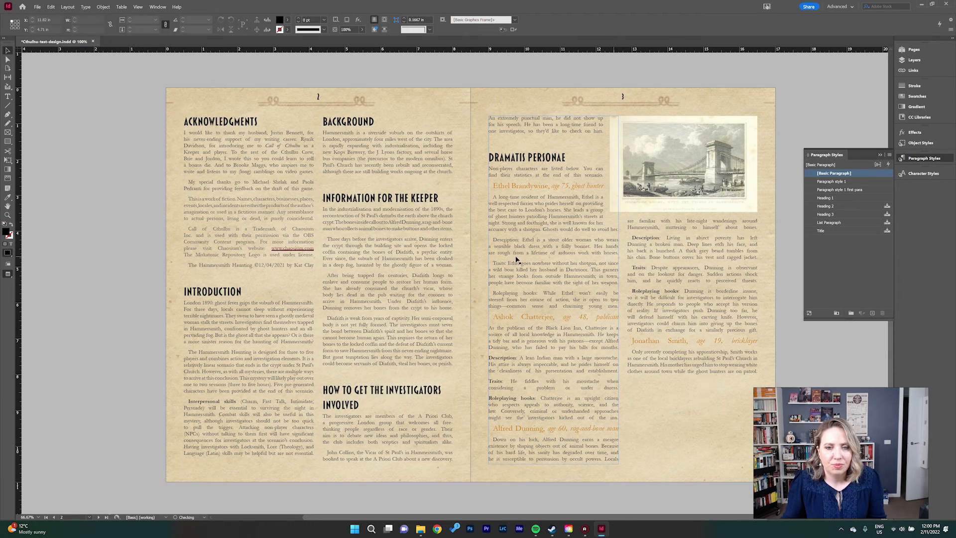
{"action": "right_click", "coordinate": [8, 275]}
{"action": "left_click", "coordinate": [30, 285]}
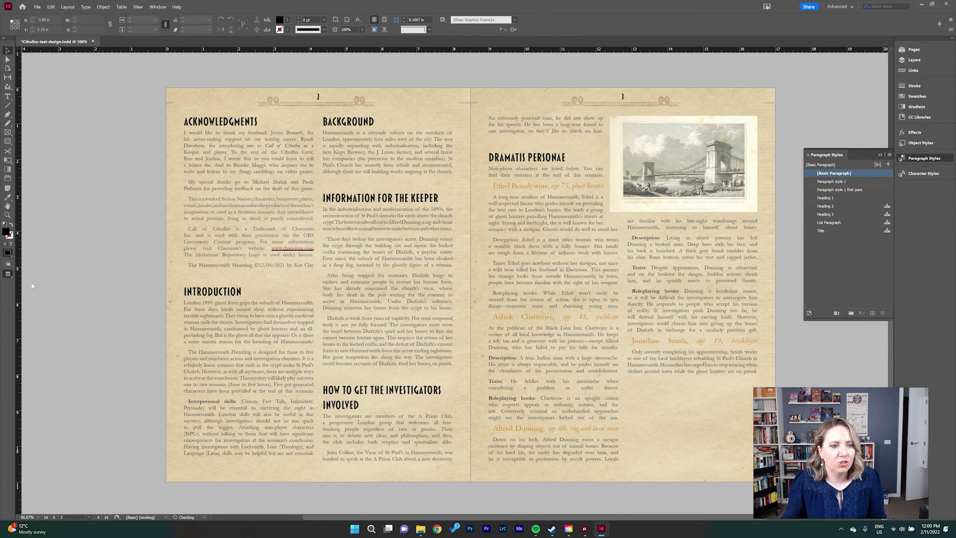
{"action": "key", "text": "ctrl+s"}
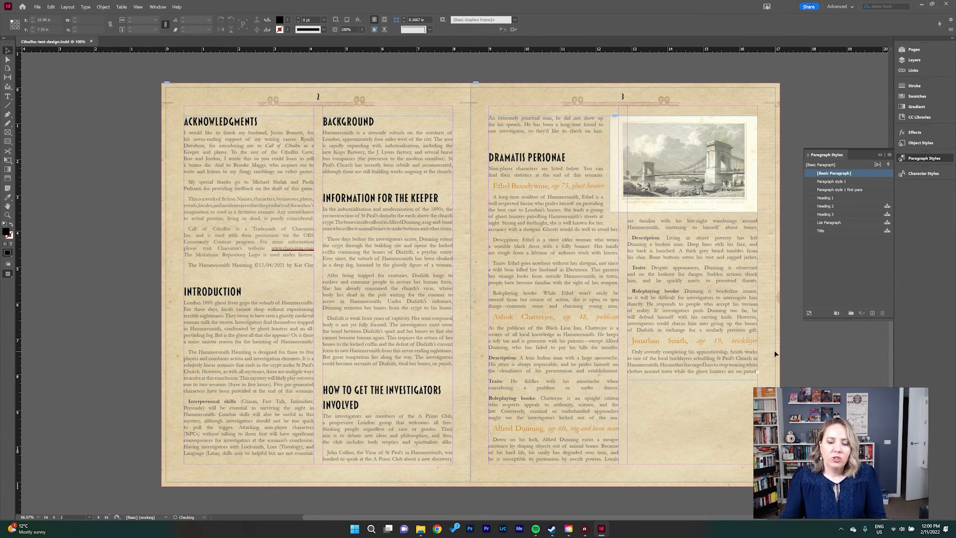
Step: Shorten the second-column text frame on page 3 and draw a rectangle about 3.6 by 4.6 in in the space below
{"action": "left_click", "coordinate": [704, 356]}
{"action": "left_click_drag", "start_coordinate": [693, 379], "coordinate": [692, 288]}
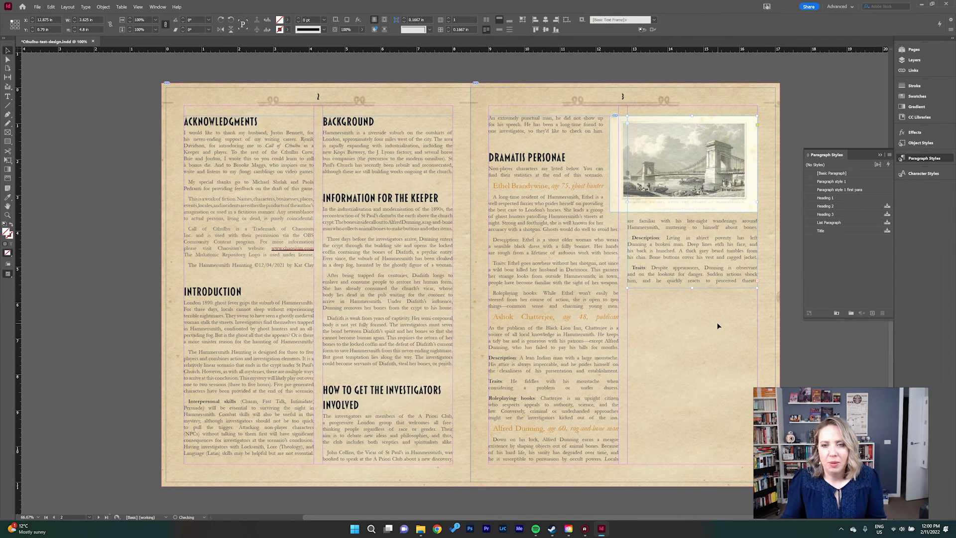
{"action": "left_click", "coordinate": [8, 142]}
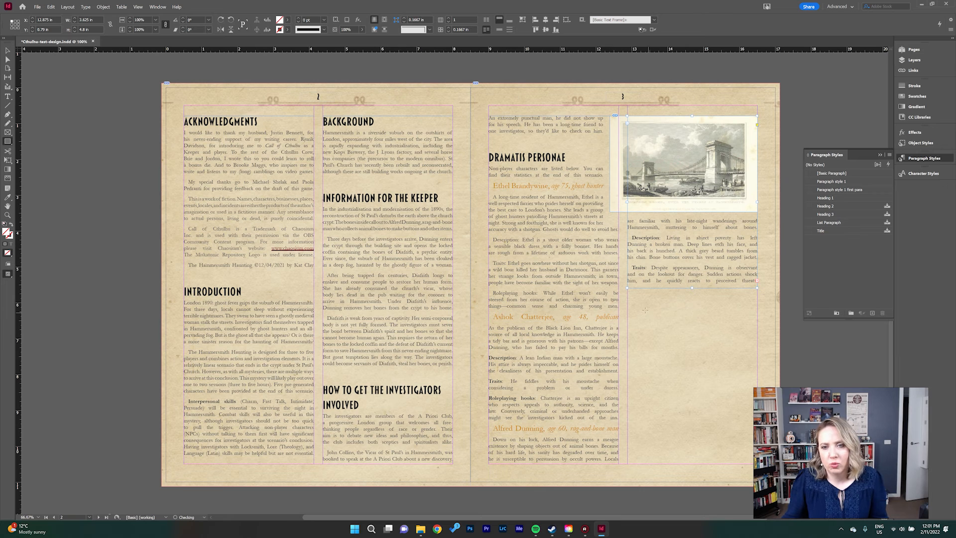
{"action": "left_click_drag", "start_coordinate": [629, 299], "coordinate": [757, 464]}
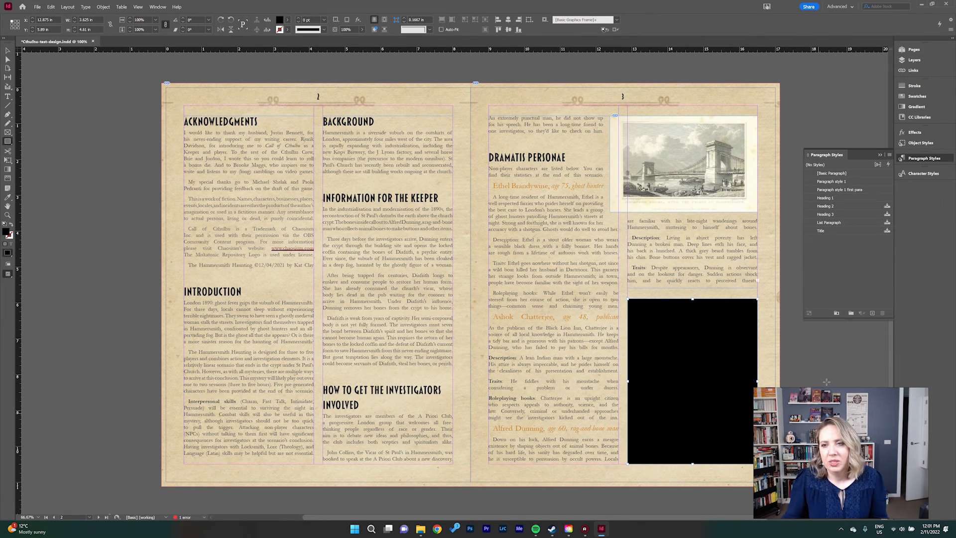
Step: Fill the new rectangle with the brown swatch Word_R133_G83_B9 and reduce its opacity to 29%
{"action": "left_click", "coordinate": [286, 20]}
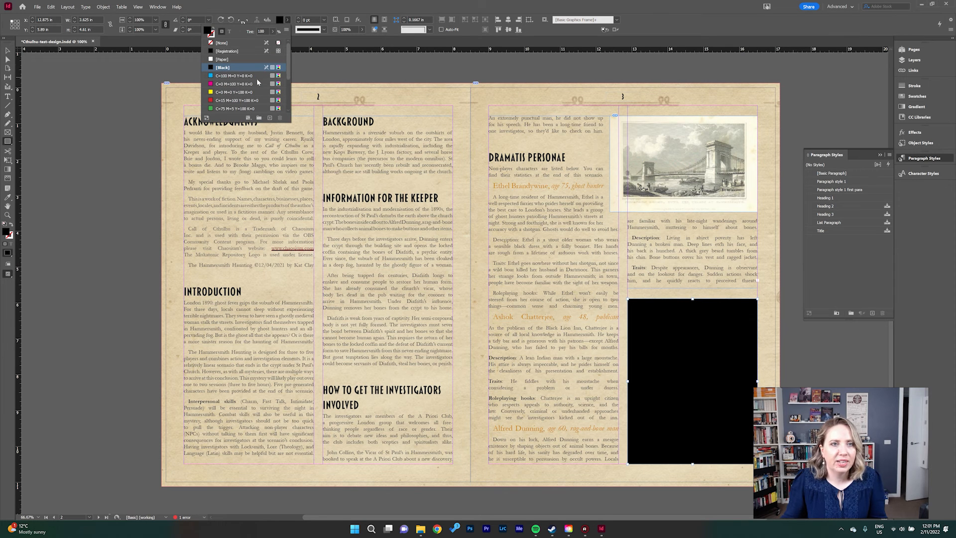
{"action": "left_click", "coordinate": [223, 60]}
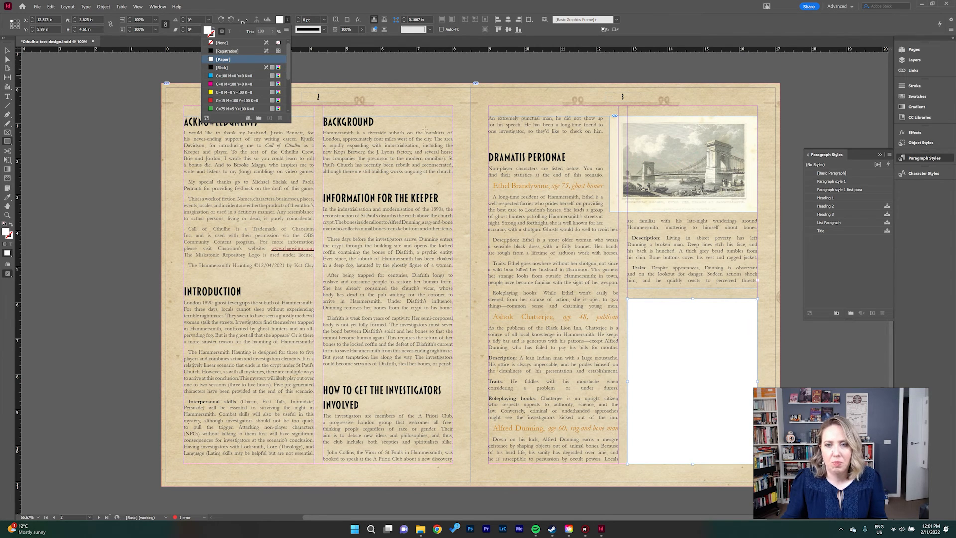
{"action": "scroll", "coordinate": [278, 94], "scroll_direction": "down", "scroll_amount": 3}
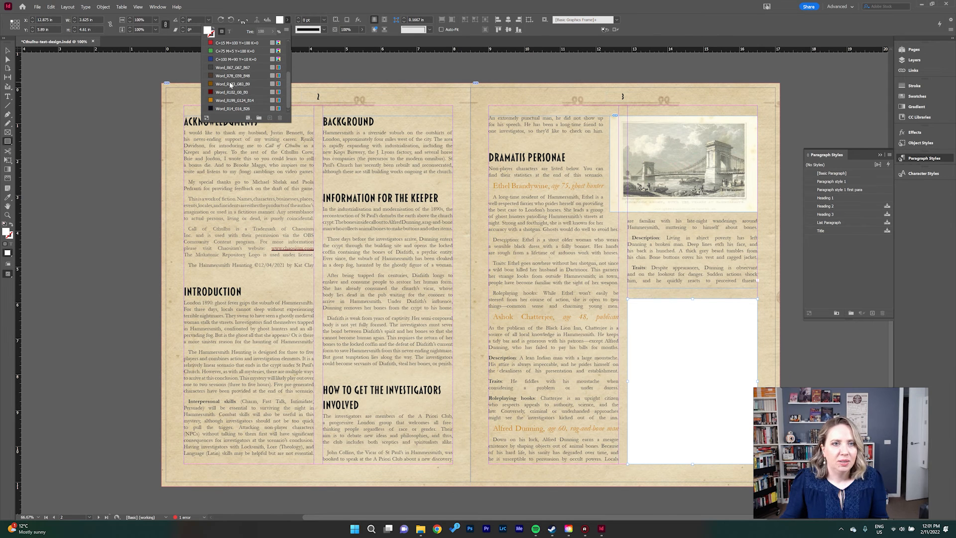
{"action": "left_click", "coordinate": [232, 84]}
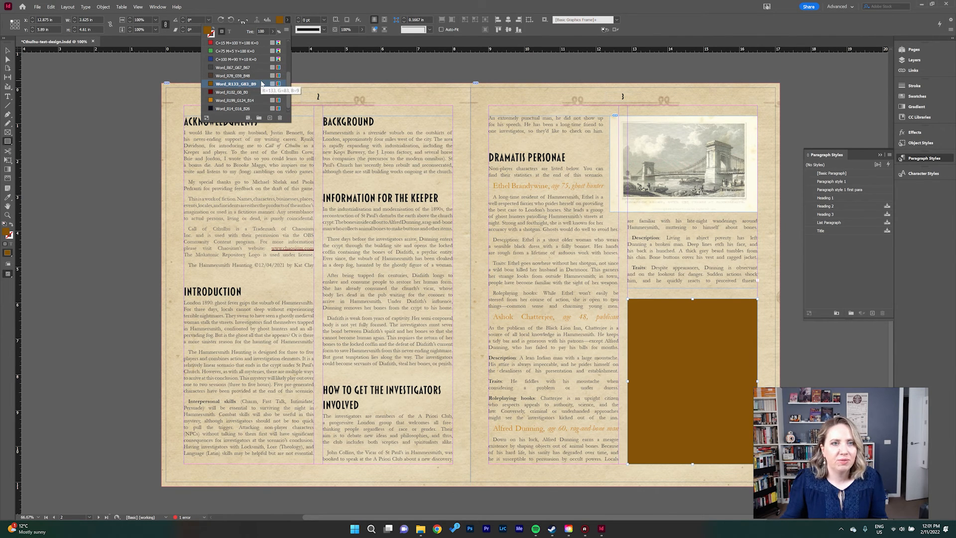
{"action": "left_click", "coordinate": [360, 32]}
{"action": "left_click_drag", "start_coordinate": [362, 40], "coordinate": [335, 41]}
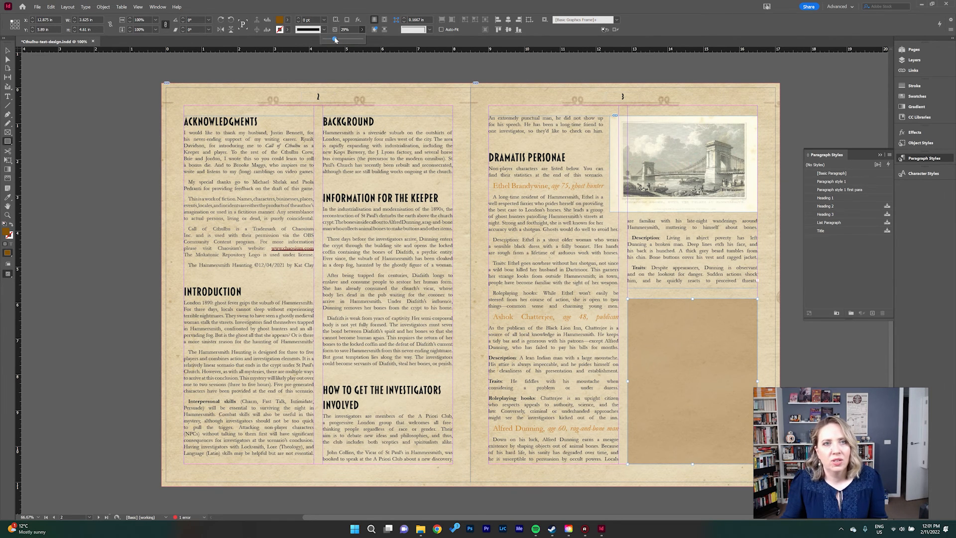
Step: Give the translucent brown rectangle a 4 pt stroke and choose the stroke colour from the swatches
{"action": "left_click", "coordinate": [297, 20]}
{"action": "left_click", "coordinate": [298, 20]}
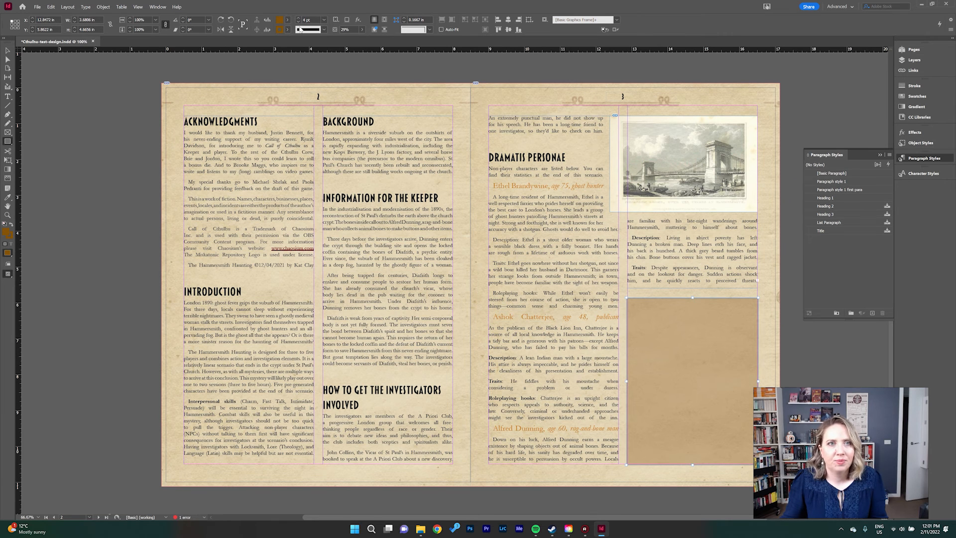
{"action": "left_click", "coordinate": [287, 30]}
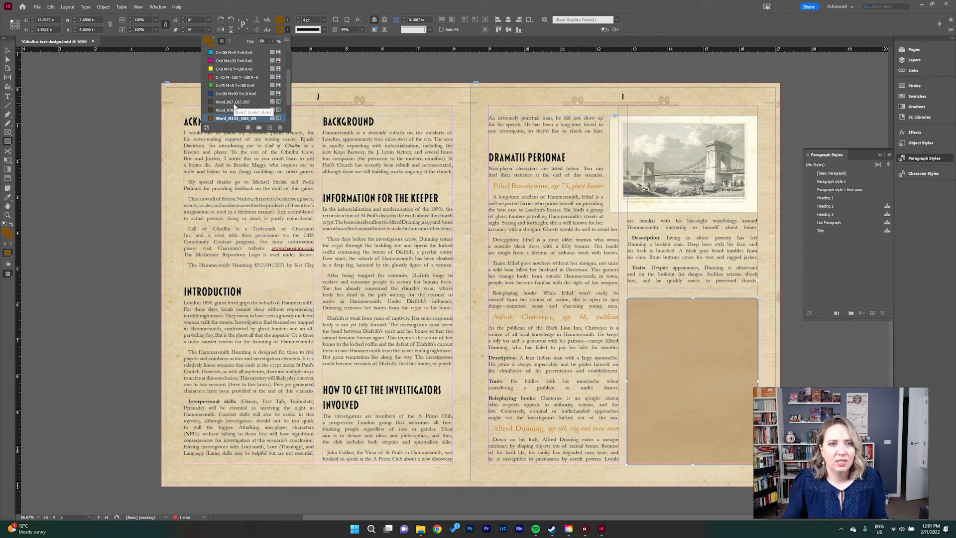
{"action": "left_click", "coordinate": [222, 77]}
{"action": "key", "text": "v"}
{"action": "left_click", "coordinate": [816, 344]}
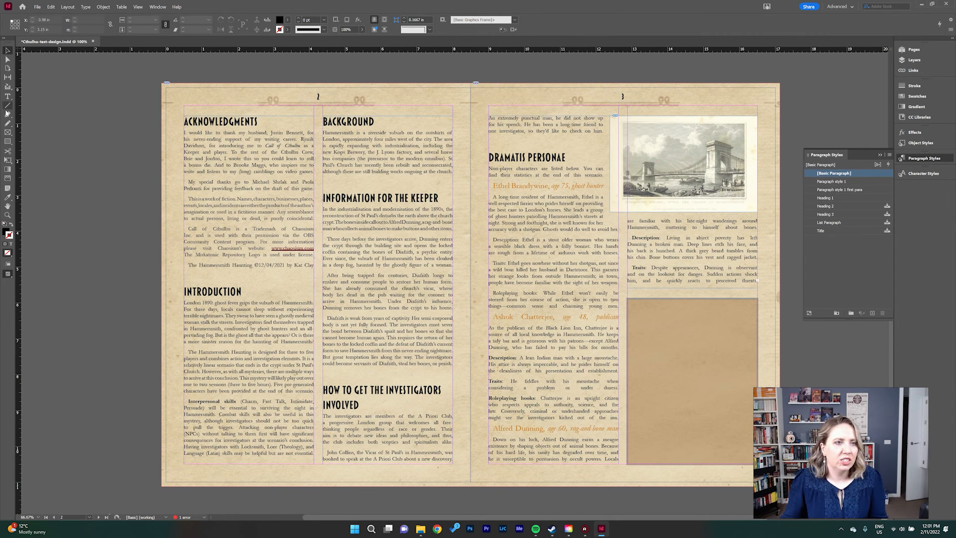
Step: Add a text frame inside the brown rectangle reading "Important info here" and apply the Heading 1 paragraph style to it
{"action": "left_click", "coordinate": [7, 96]}
{"action": "left_click_drag", "start_coordinate": [634, 305], "coordinate": [732, 450]}
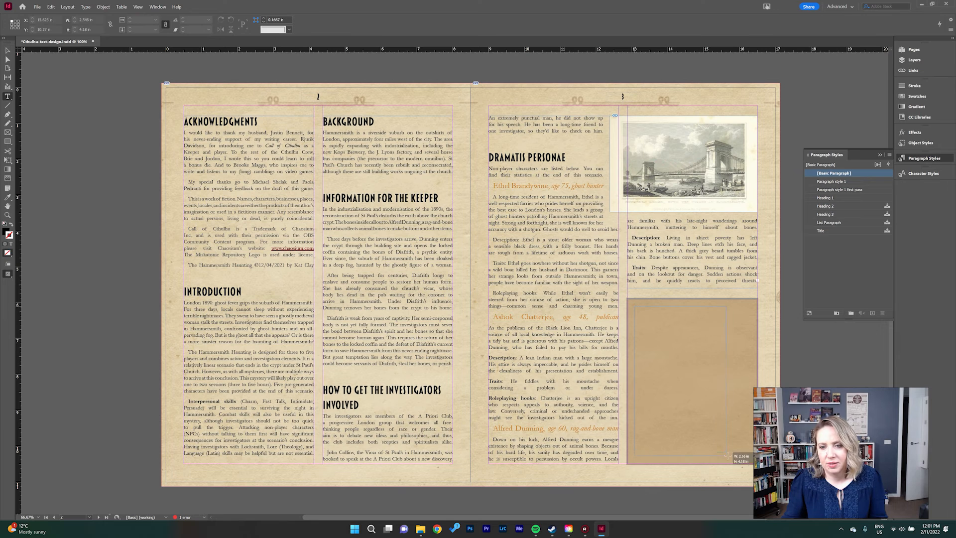
{"action": "left_click_drag", "start_coordinate": [732, 450], "coordinate": [750, 456]}
{"action": "type", "text": "Important info here"}
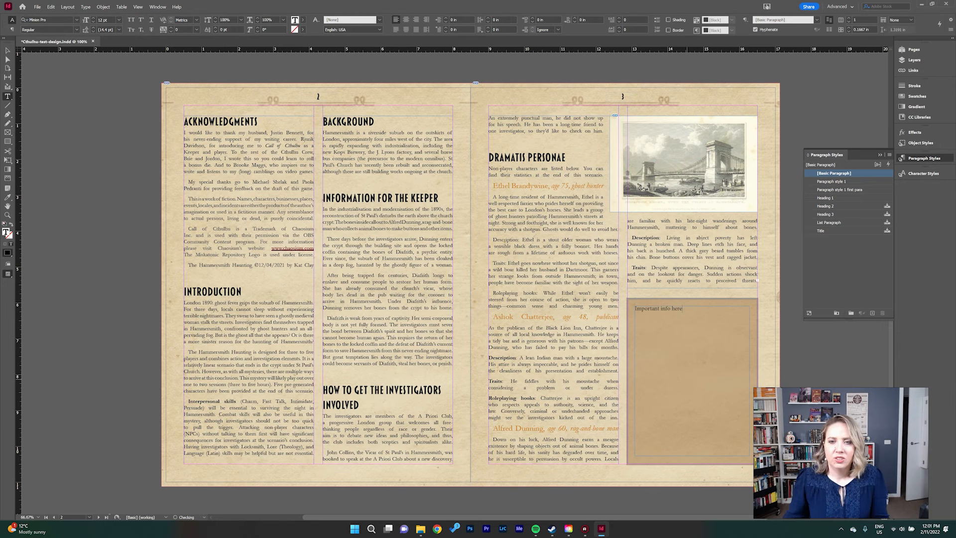
{"action": "key", "text": "ctrl+a"}
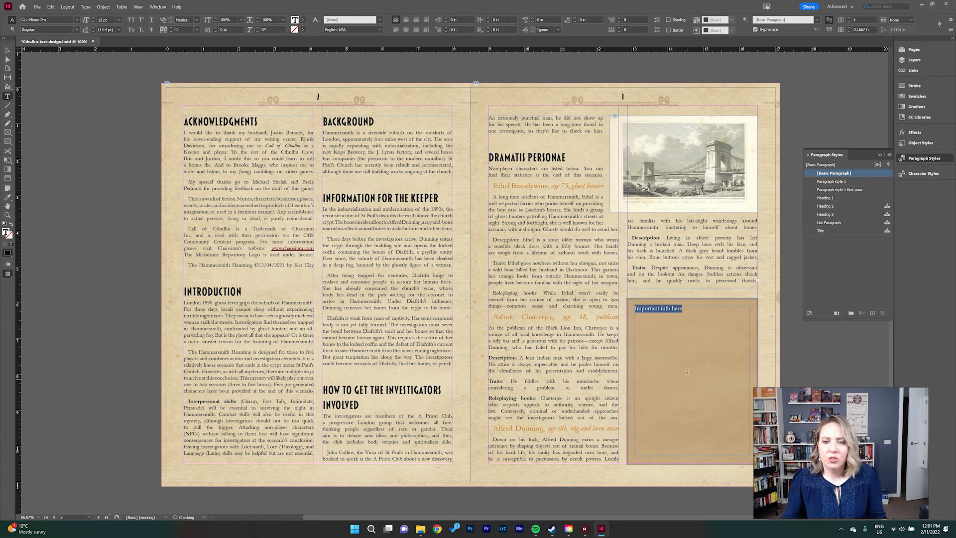
{"action": "left_click", "coordinate": [834, 199]}
{"action": "left_click", "coordinate": [715, 327]}
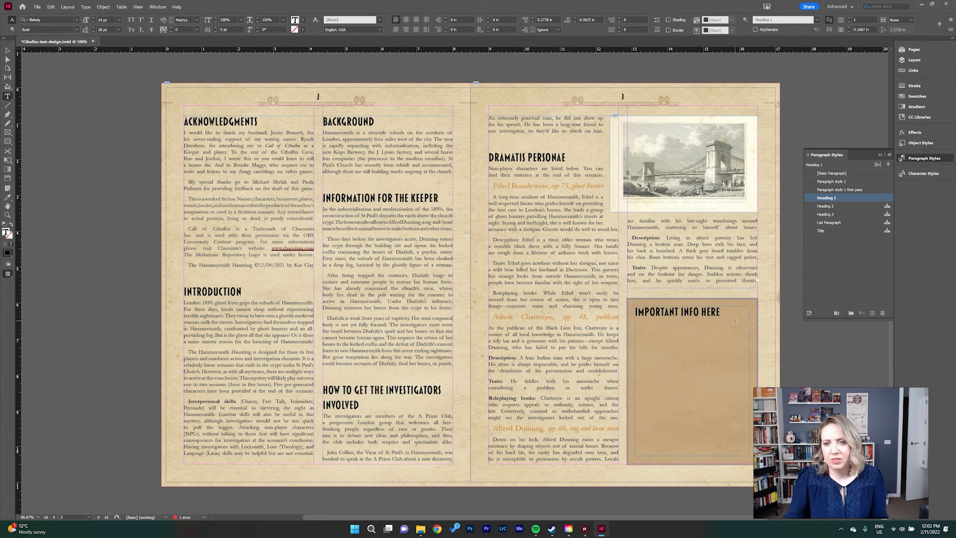
Step: Switch to Preview mode and look over the page 2–3 spread and the cover without guides
{"action": "key", "text": "Escape"}
{"action": "left_click", "coordinate": [77, 238]}
{"action": "left_click", "coordinate": [6, 276]}
{"action": "left_click", "coordinate": [35, 292]}
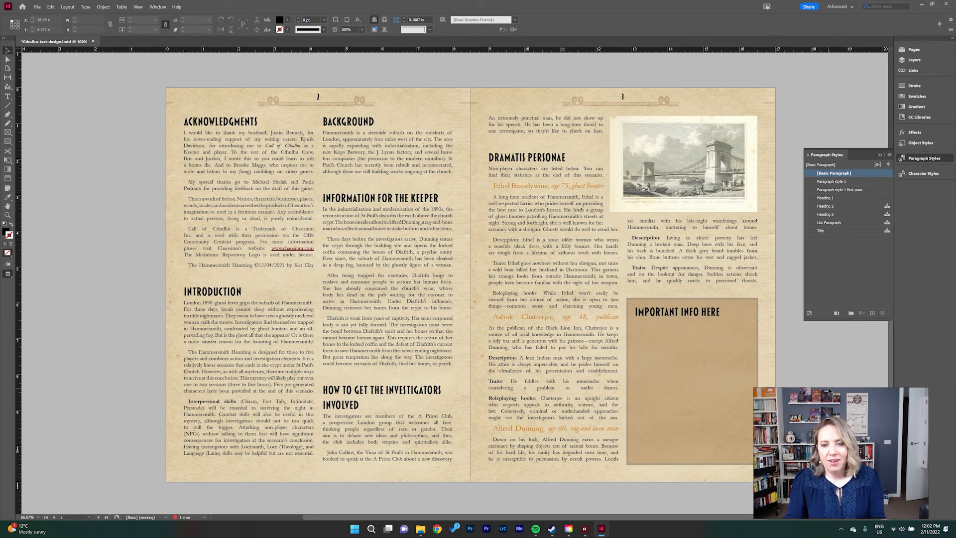
{"action": "scroll", "coordinate": [829, 390], "scroll_direction": "down", "scroll_amount": 1}
{"action": "scroll", "coordinate": [827, 387], "scroll_direction": "up", "scroll_amount": 2}
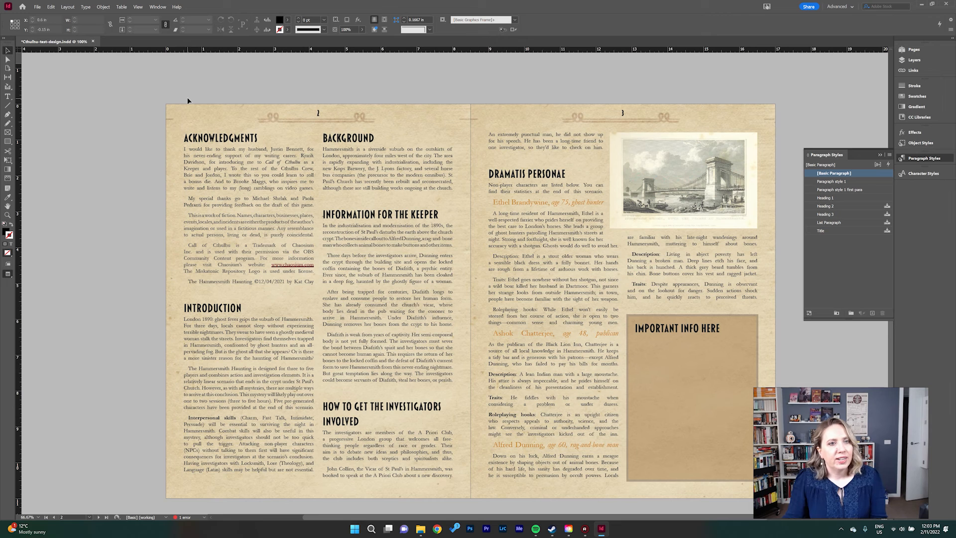
{"action": "scroll", "coordinate": [211, 109], "scroll_direction": "up", "scroll_amount": 8}
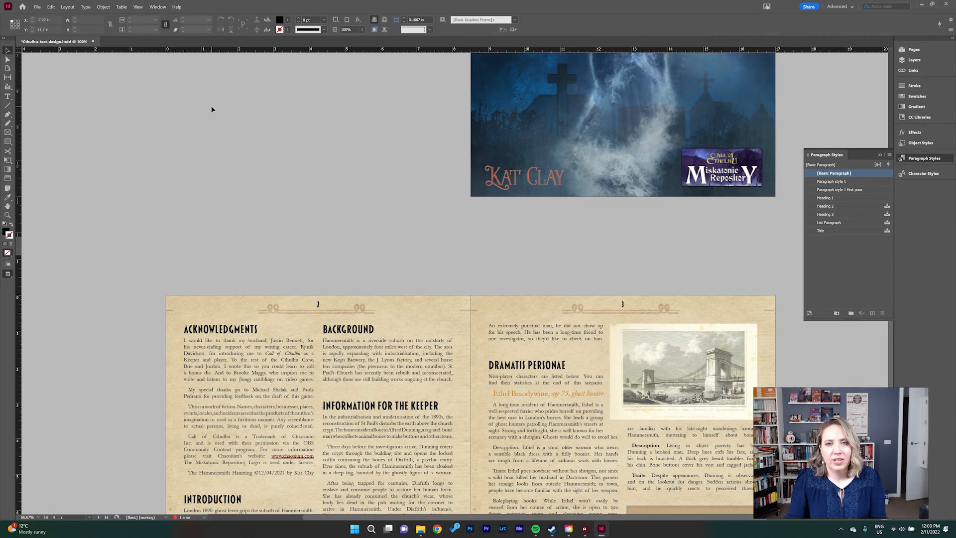
{"action": "scroll", "coordinate": [210, 106], "scroll_direction": "down", "scroll_amount": 9}
{"action": "scroll", "coordinate": [219, 105], "scroll_direction": "up", "scroll_amount": 1}
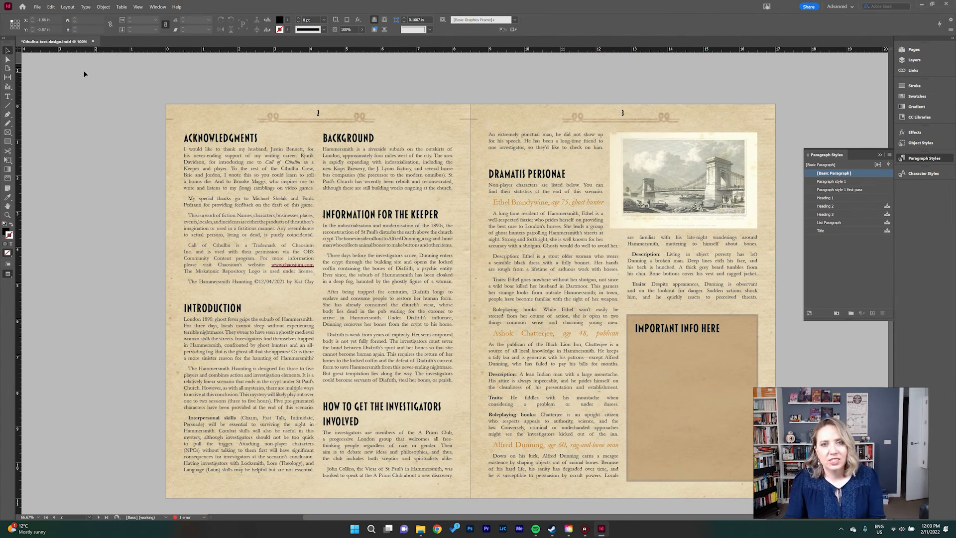
Step: Start exporting the document as the Adobe PDF (Print) file Cthulhu-test-design, replacing the existing file, and include hyperlinks
{"action": "left_click", "coordinate": [38, 7]}
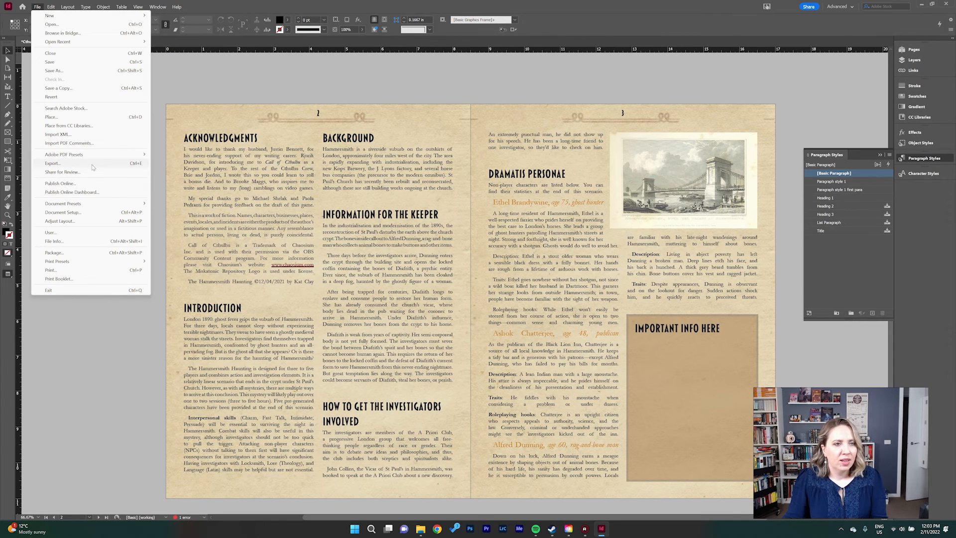
{"action": "left_click", "coordinate": [52, 163]}
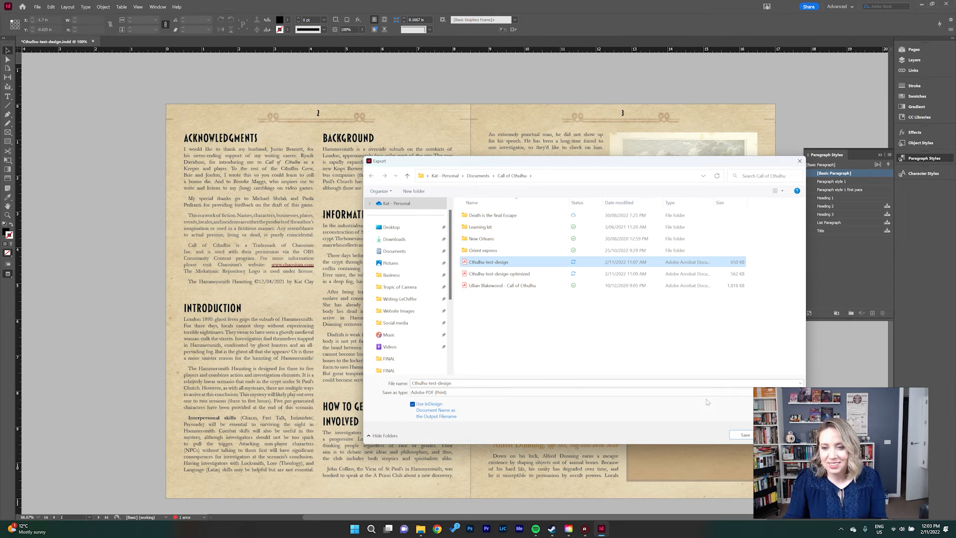
{"action": "left_click", "coordinate": [745, 435]}
{"action": "left_click", "coordinate": [495, 266]}
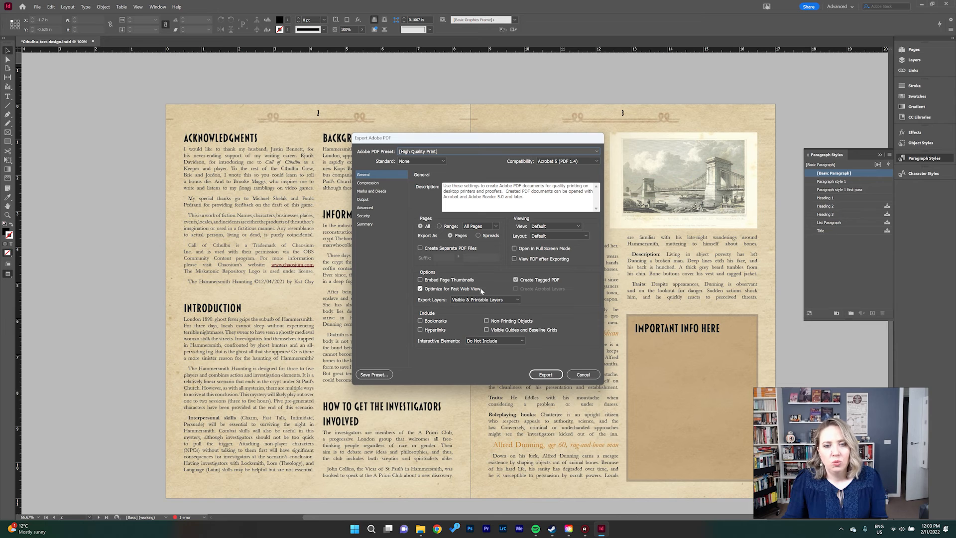
{"action": "left_click", "coordinate": [432, 331]}
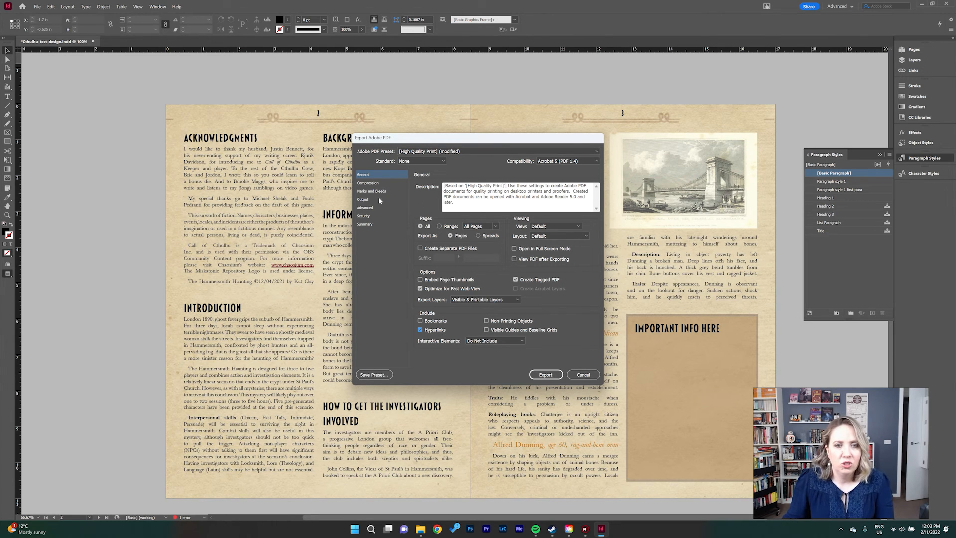
Step: Set the export compression to downsample colour, grayscale and monochrome images to 150 ppi for images above 225 ppi
{"action": "left_click", "coordinate": [375, 184]}
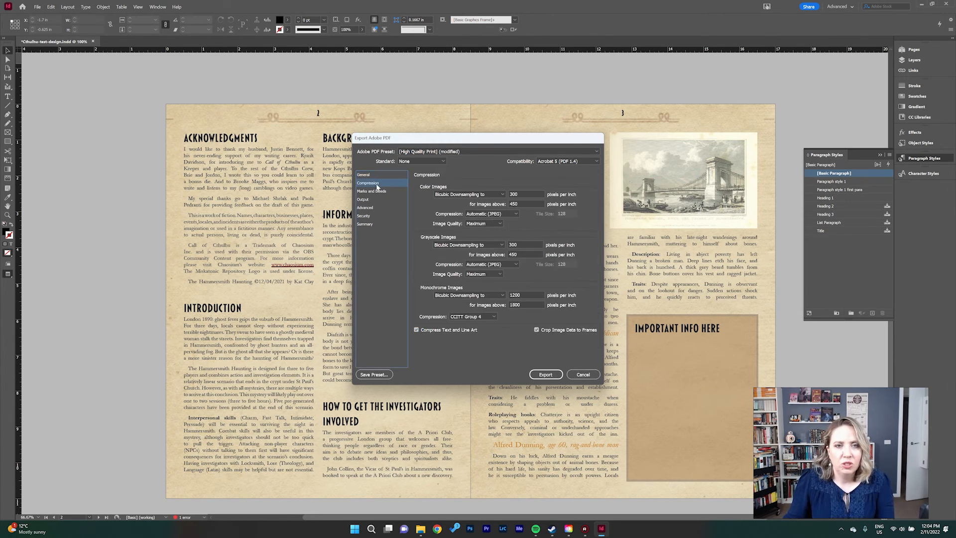
{"action": "double_click", "coordinate": [513, 194]}
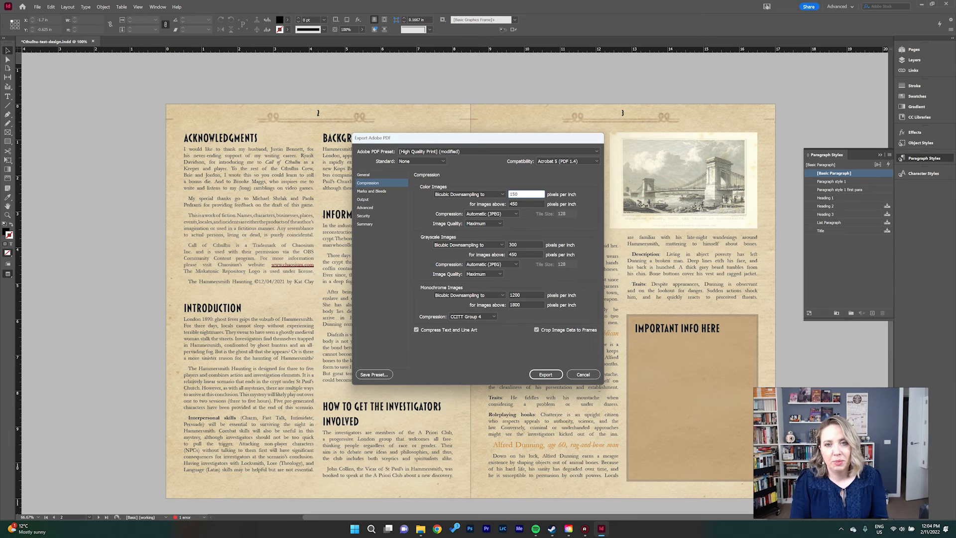
{"action": "double_click", "coordinate": [514, 245]}
{"action": "type", "text": "1"}
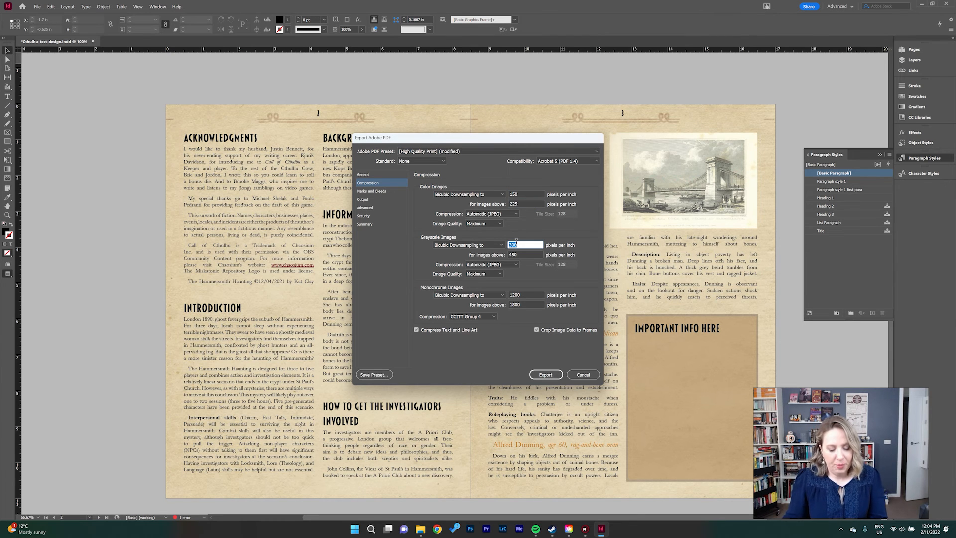
{"action": "key", "text": "Tab"}
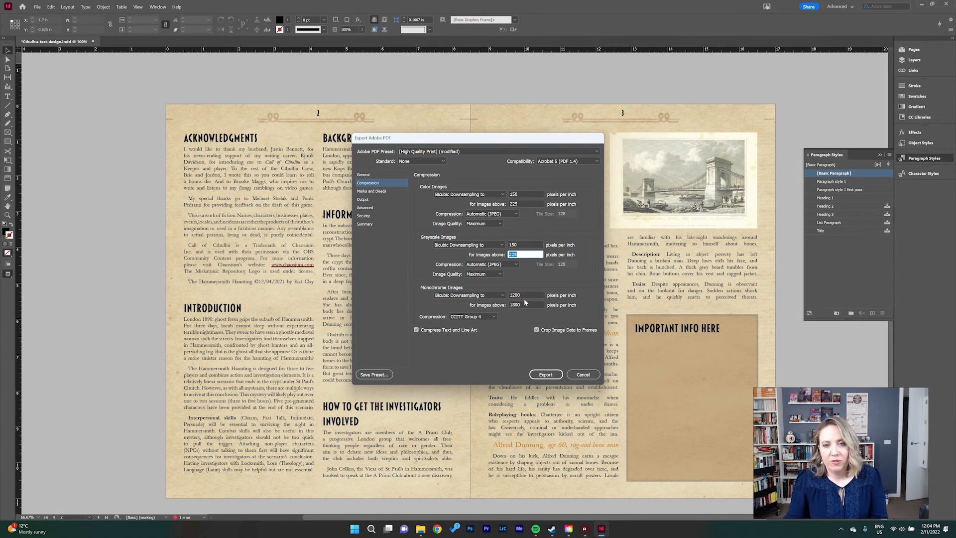
{"action": "double_click", "coordinate": [521, 296]}
{"action": "type", "text": "1"}
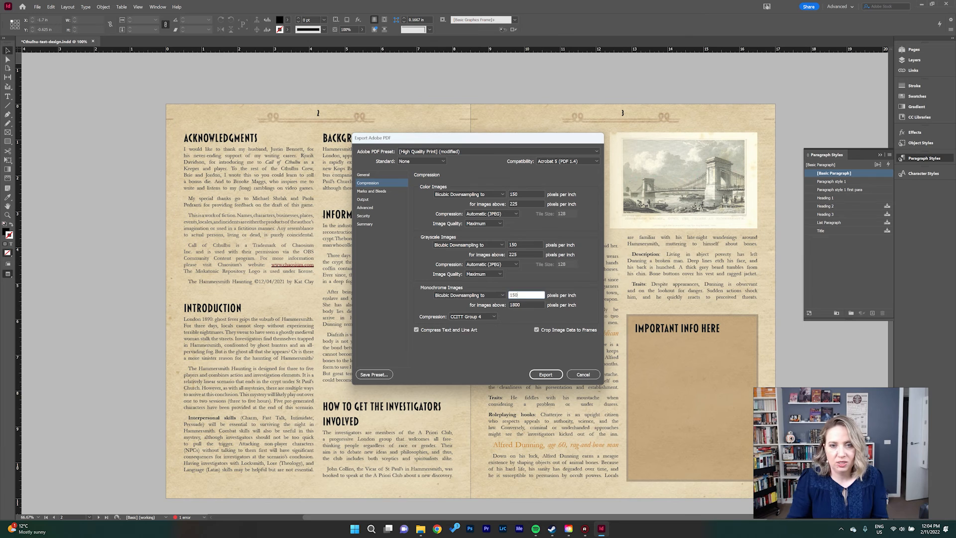
{"action": "key", "text": "Tab"}
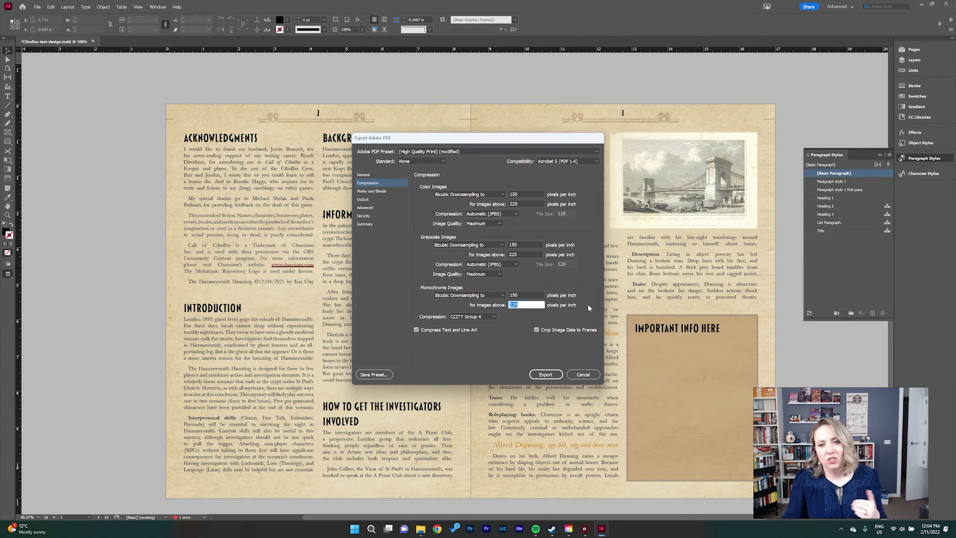
Step: Check the marks and bleeds, output, security and summary settings of the PDF export, and export the file
{"action": "left_click", "coordinate": [372, 190]}
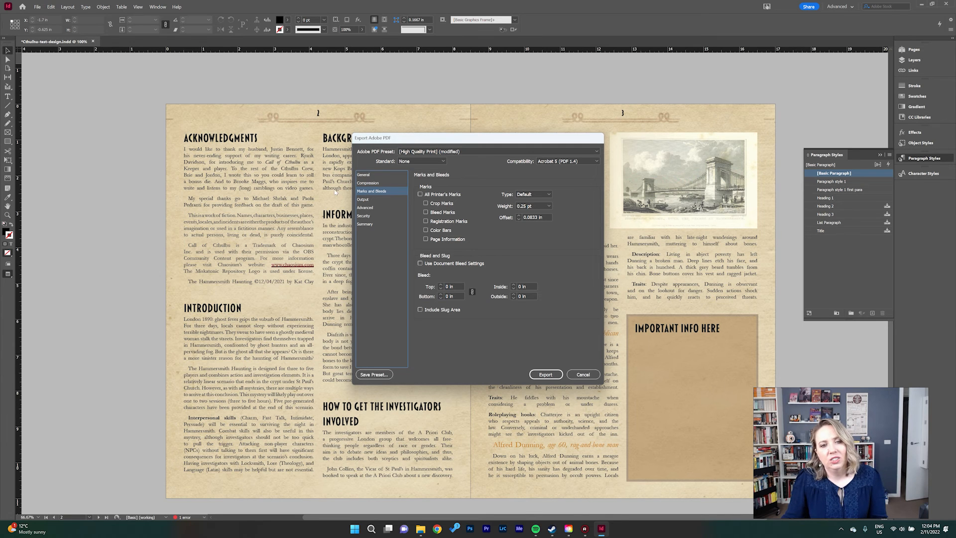
{"action": "left_click", "coordinate": [367, 199]}
{"action": "left_click", "coordinate": [371, 215]}
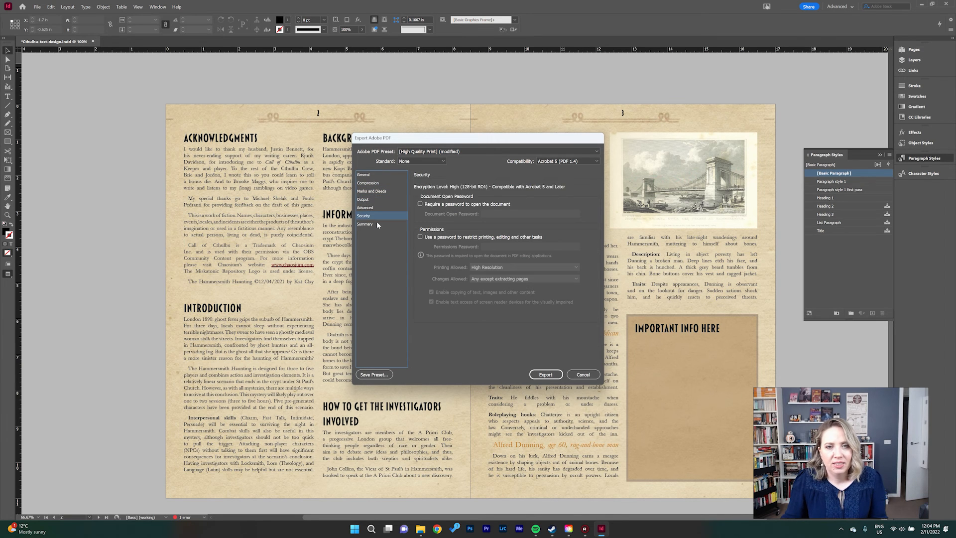
{"action": "left_click", "coordinate": [377, 224]}
{"action": "left_click", "coordinate": [377, 175]}
{"action": "left_click", "coordinate": [546, 374]}
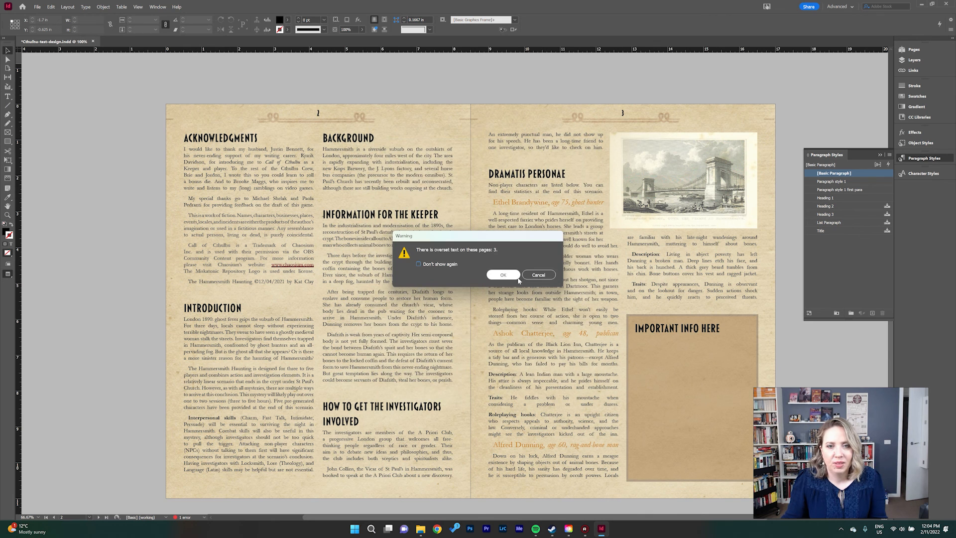
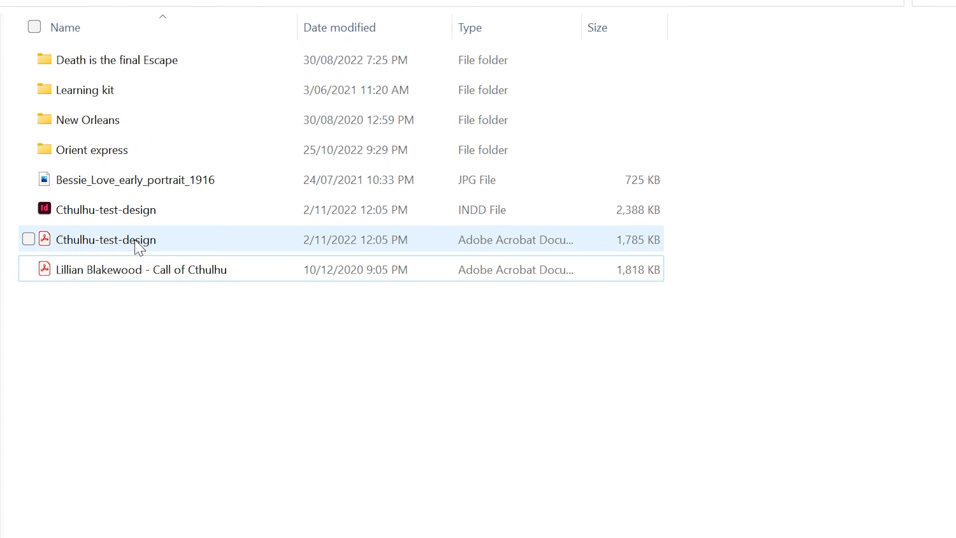
Step: Open the exported Cthulhu-test-design PDF in Adobe Acrobat and look through its pages from the cover to page 3
{"action": "left_click", "coordinate": [139, 244]}
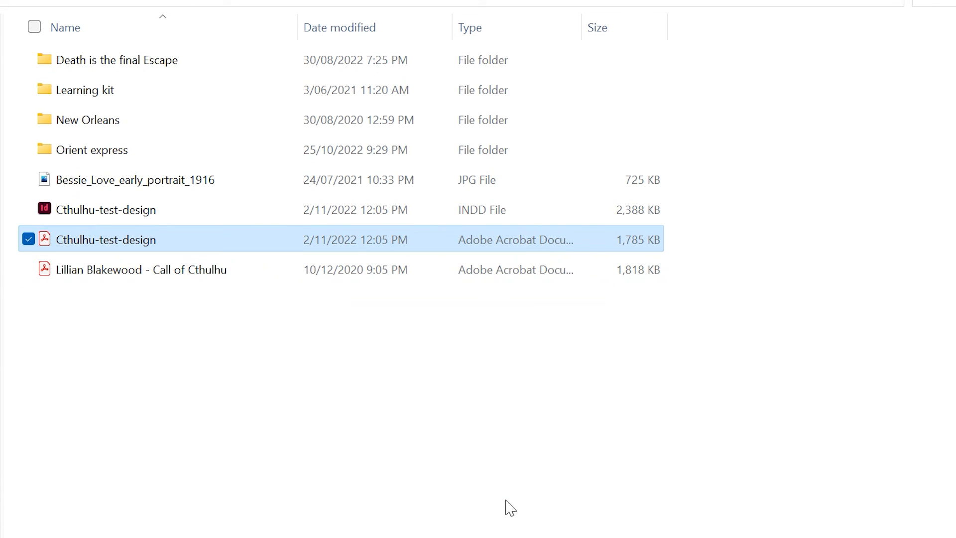
{"action": "key", "text": "Return"}
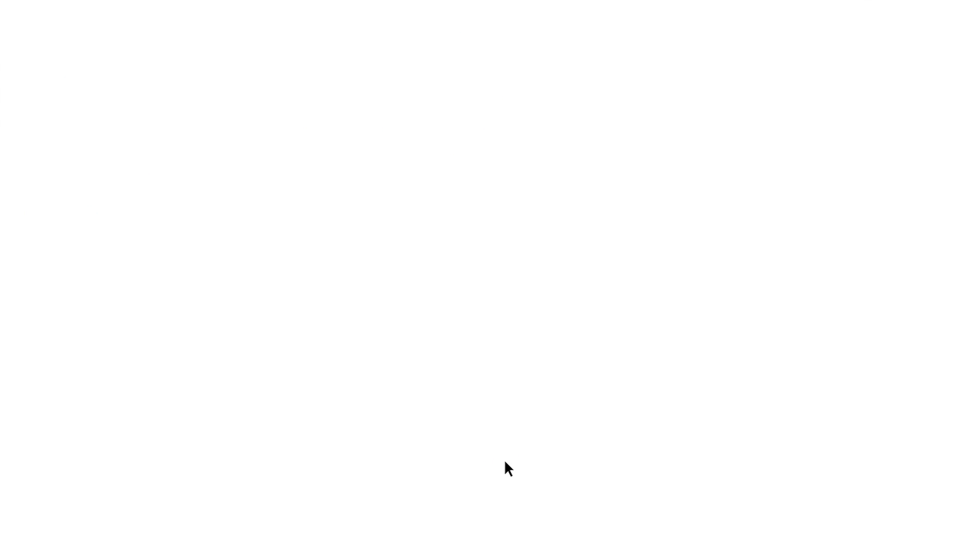
{"action": "scroll", "coordinate": [662, 254], "scroll_direction": "down", "scroll_amount": 12}
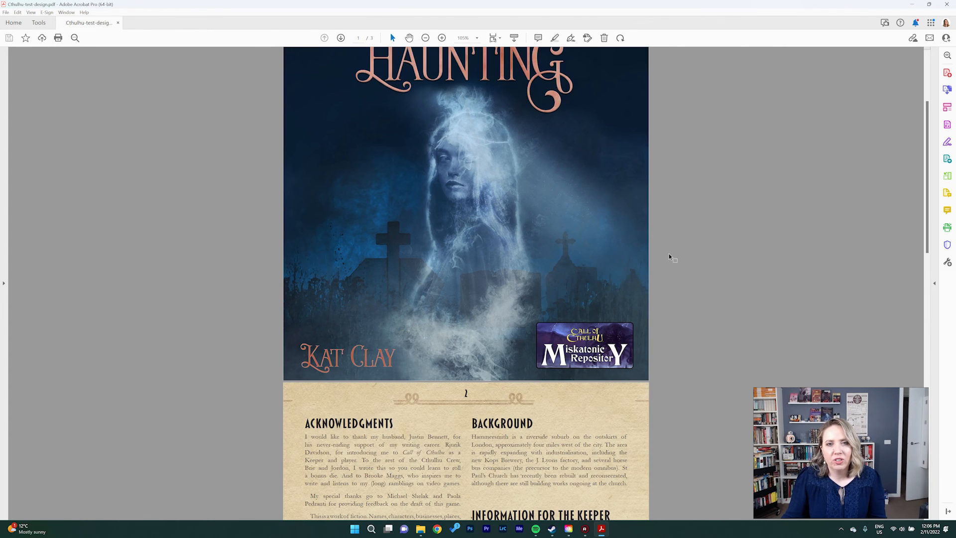
{"action": "scroll", "coordinate": [668, 243], "scroll_direction": "down", "scroll_amount": 10}
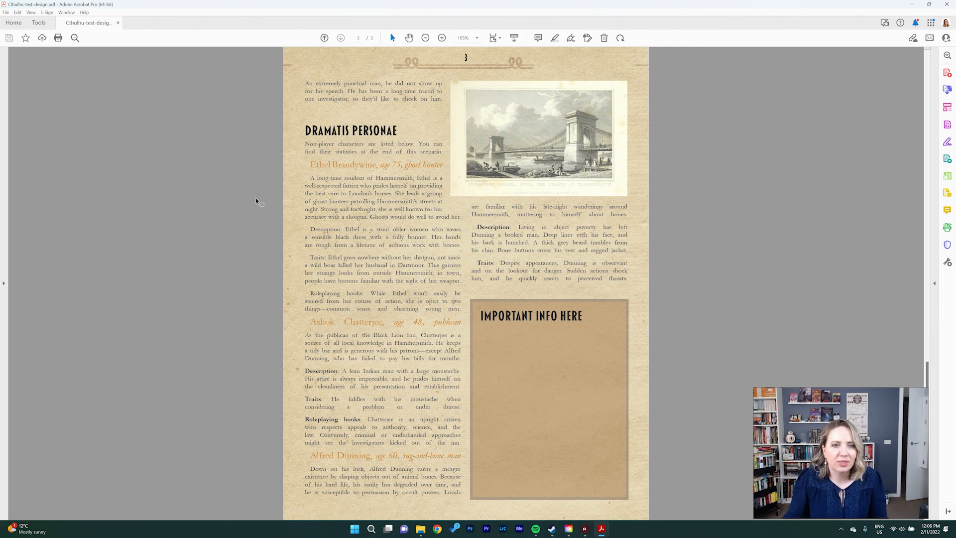
Step: Fill in the PDF's document properties with the title "The Hammersmith Haunting", the author's name and the keywords "ghosts, Call of Cthulhu"
{"action": "left_click", "coordinate": [5, 12]}
{"action": "left_click", "coordinate": [54, 186]}
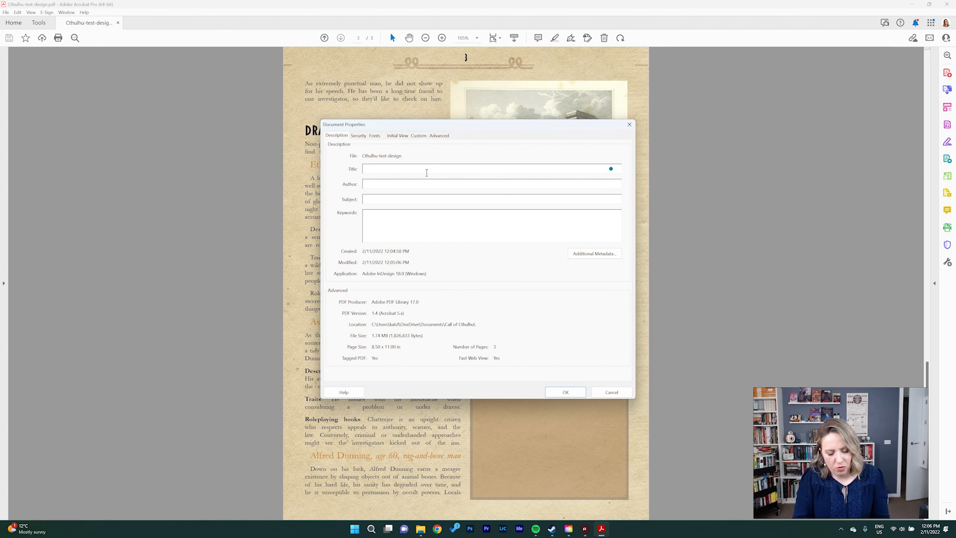
{"action": "type", "text": "The Hammersmith Haunting"}
{"action": "key", "text": "Tab"}
{"action": "type", "text": "Kat Cla"}
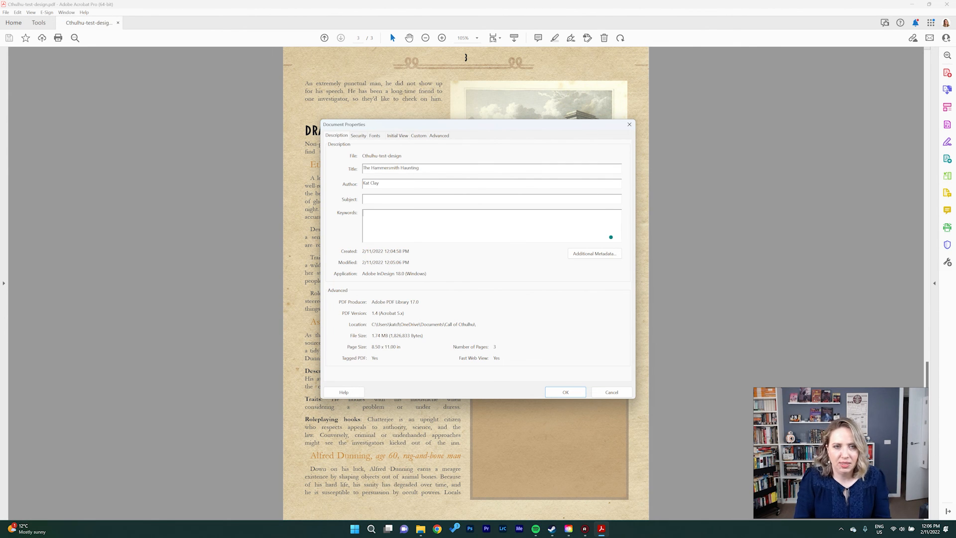
{"action": "type", "text": "ghosts, Call of "}
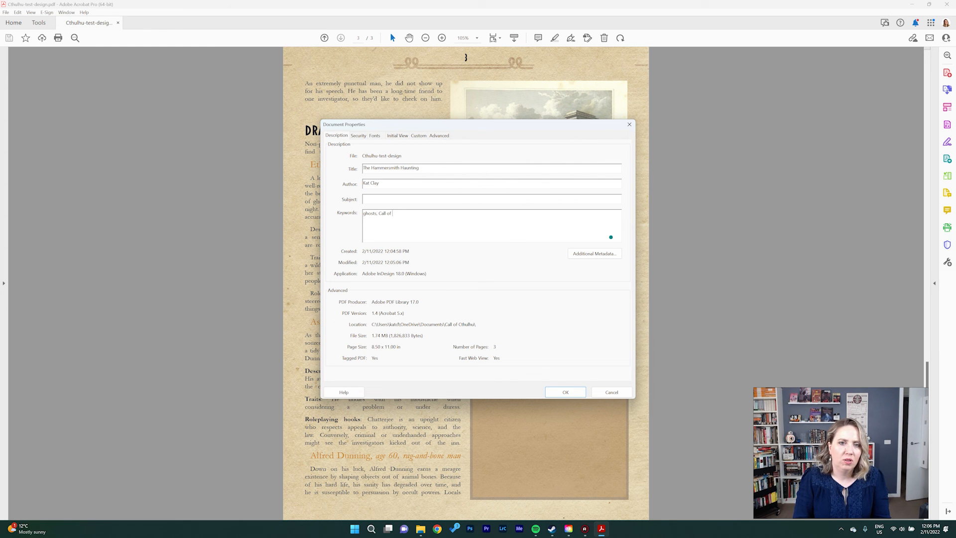
{"action": "type", "text": "Cthulhu"}
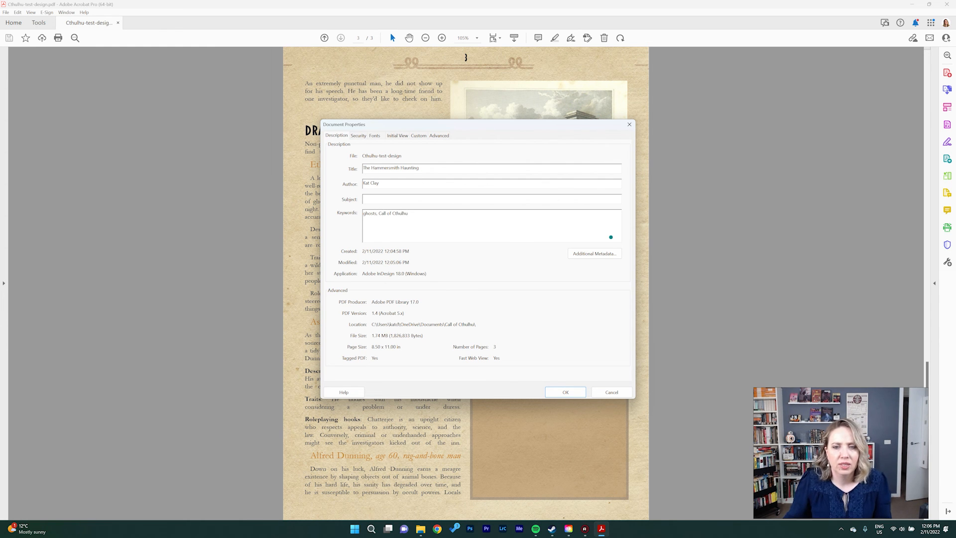
{"action": "left_click", "coordinate": [568, 391]}
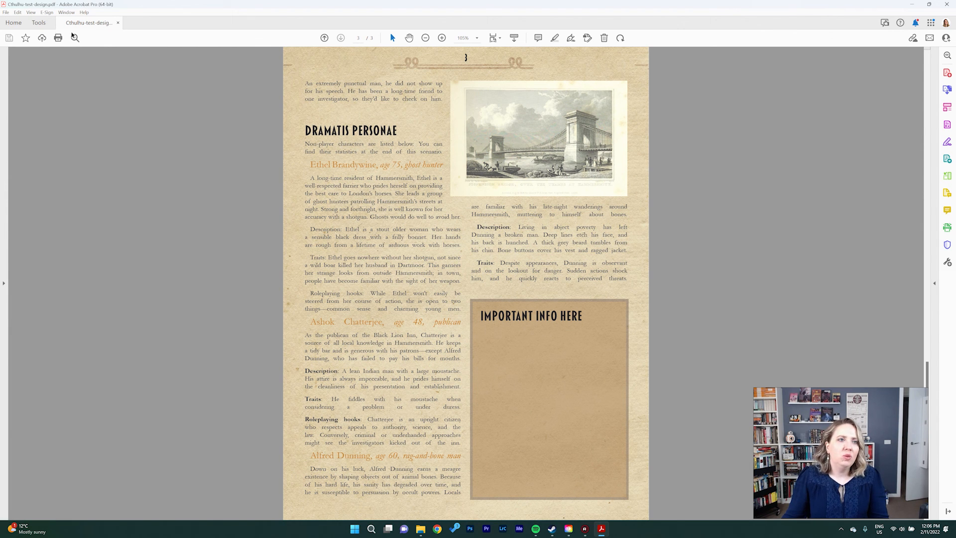
Step: Start saving an optimized copy of the PDF and review the optimizer's font, transparency and discard objects settings
{"action": "left_click", "coordinate": [6, 12]}
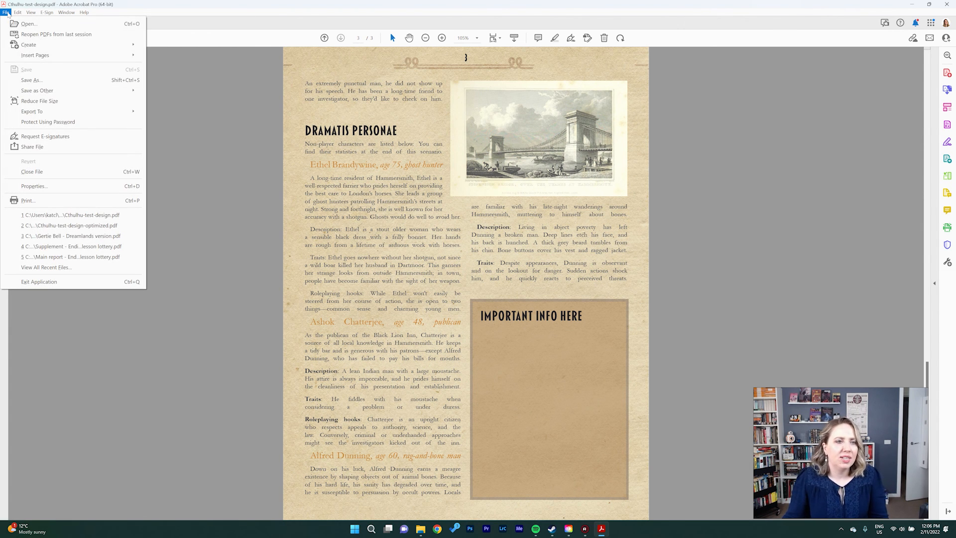
{"action": "mouse_move", "coordinate": [69, 112]}
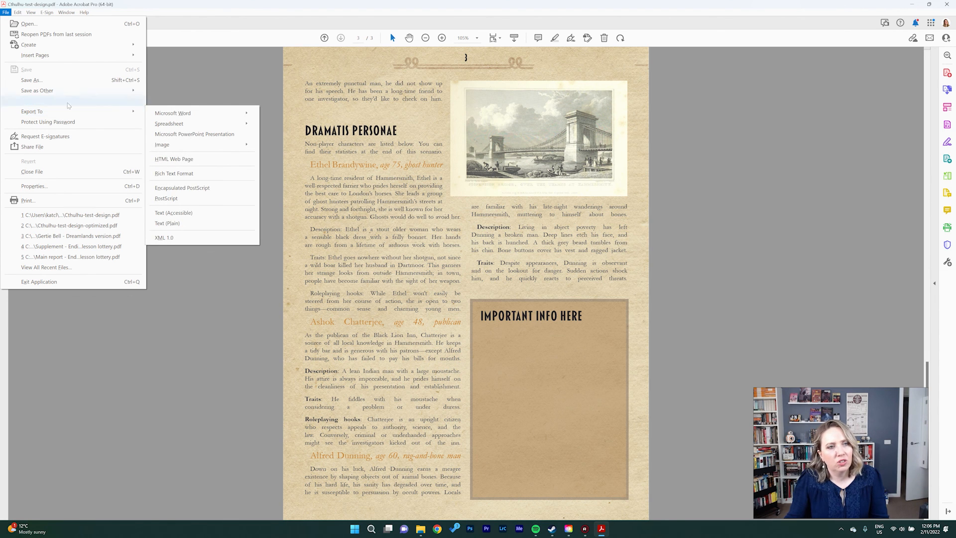
{"action": "mouse_move", "coordinate": [66, 95]}
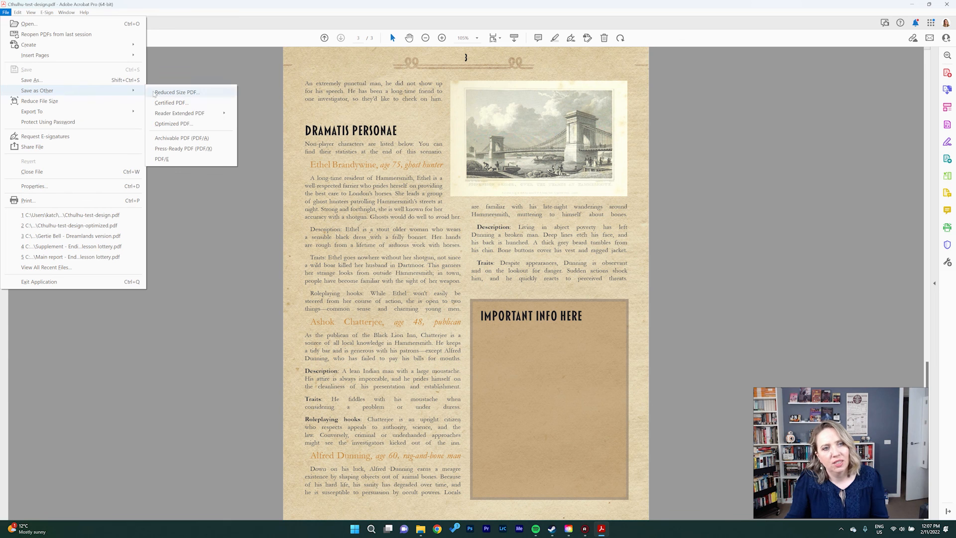
{"action": "left_click", "coordinate": [172, 123]}
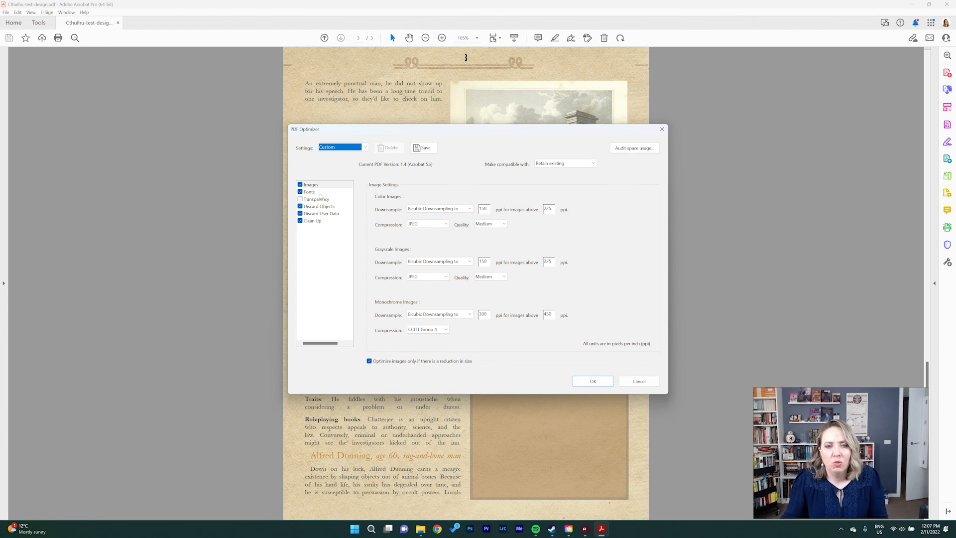
{"action": "left_click", "coordinate": [318, 192]}
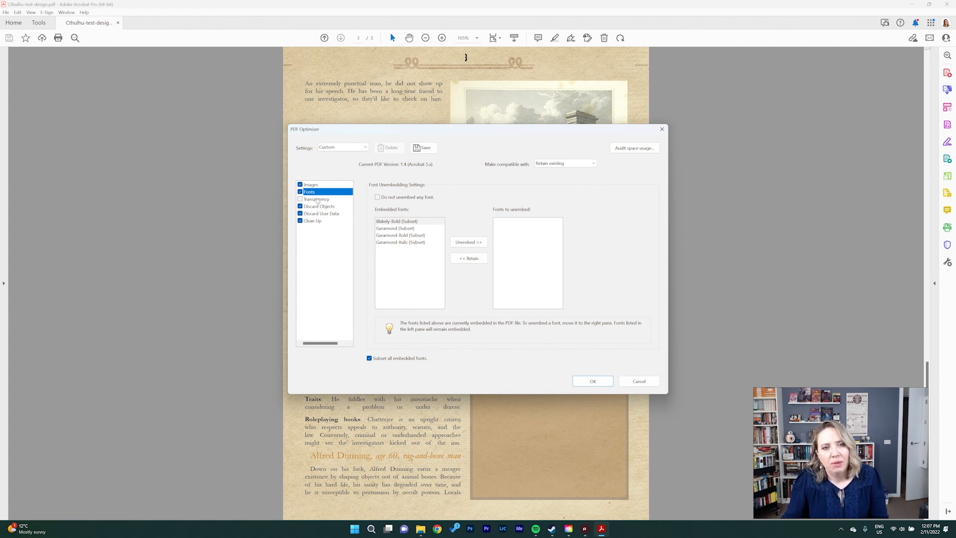
{"action": "left_click", "coordinate": [317, 199]}
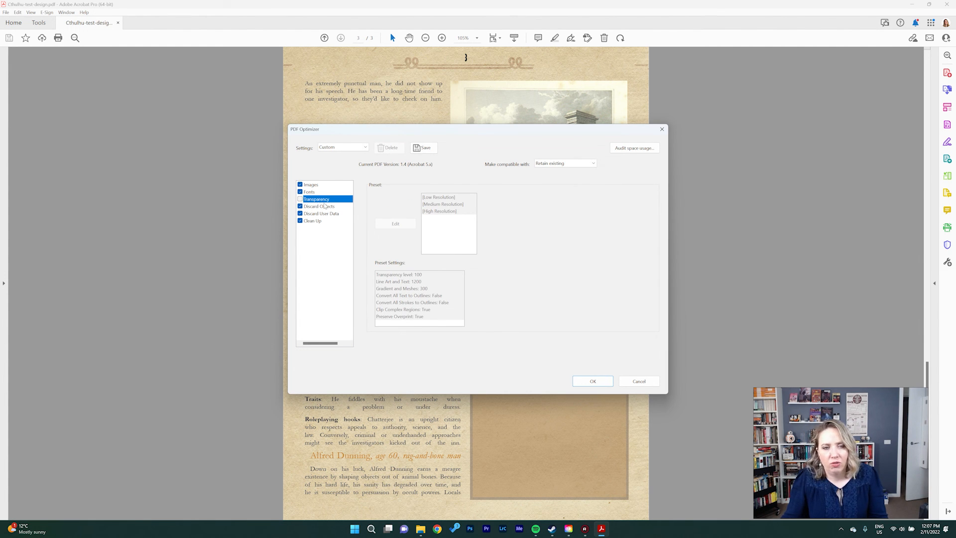
{"action": "left_click", "coordinate": [323, 207]}
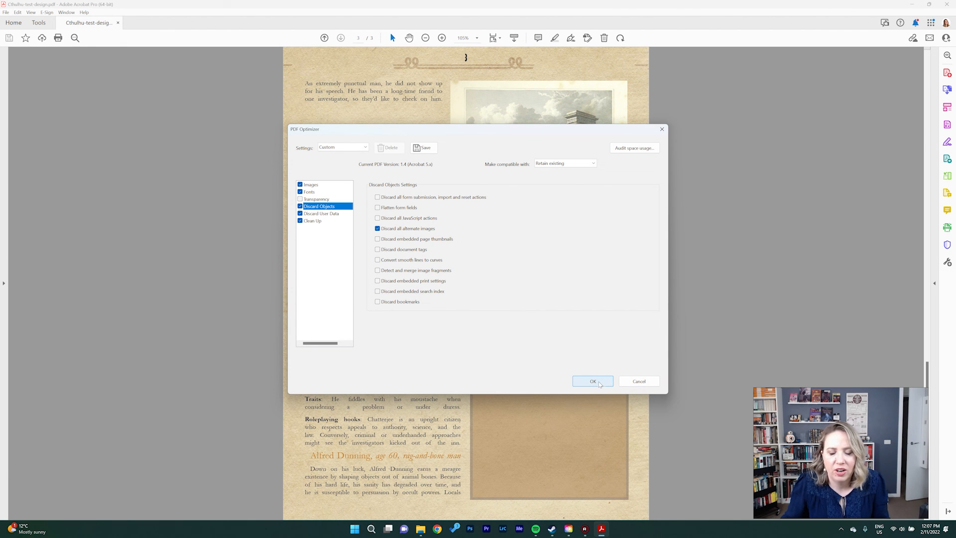
Step: Accept the optimizer settings and save the optimized PDF as Cthulhu-test-design-Optimized in the Call of Cthulhu folder
{"action": "left_click", "coordinate": [593, 381]}
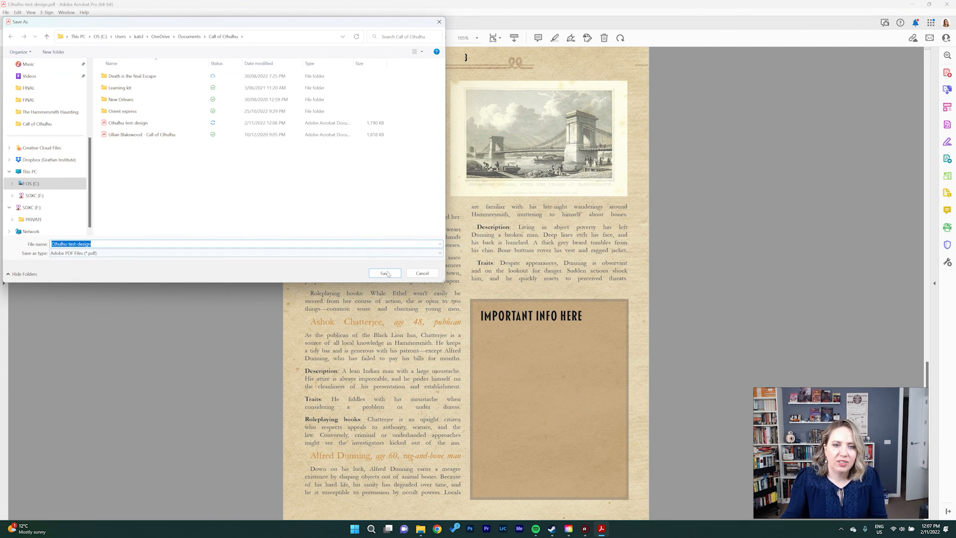
{"action": "left_click", "coordinate": [112, 242]}
{"action": "type", "text": "-Optimized"}
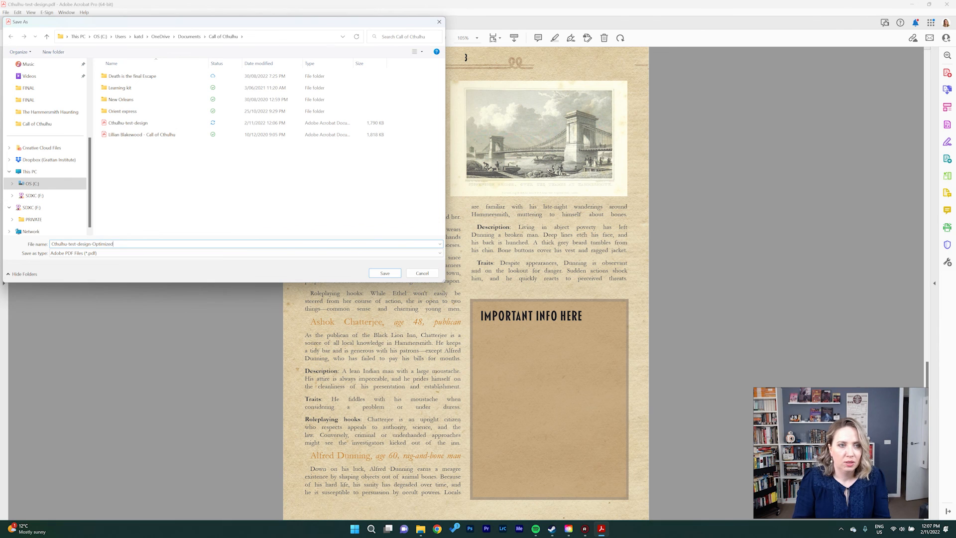
{"action": "key", "text": "Return"}
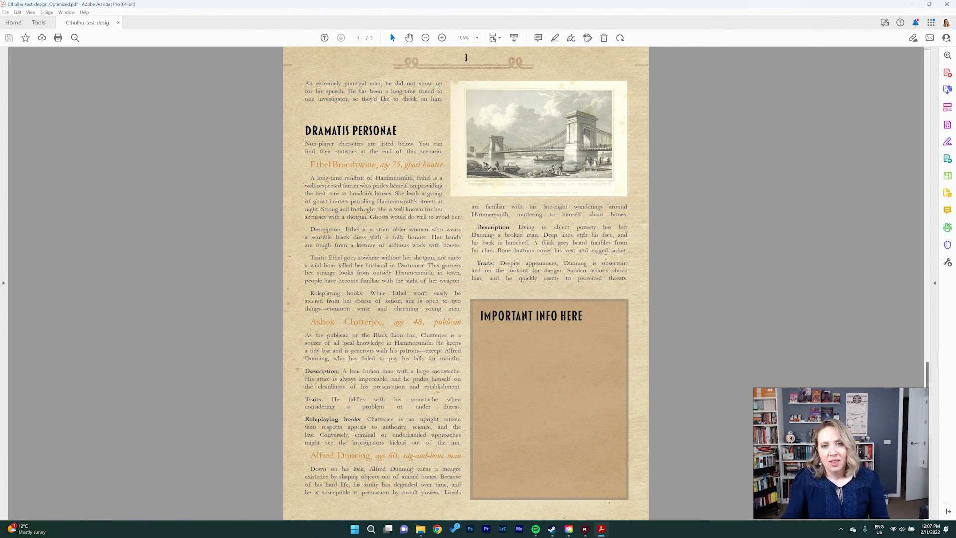
{"action": "scroll", "coordinate": [802, 145], "scroll_direction": "up", "scroll_amount": 10}
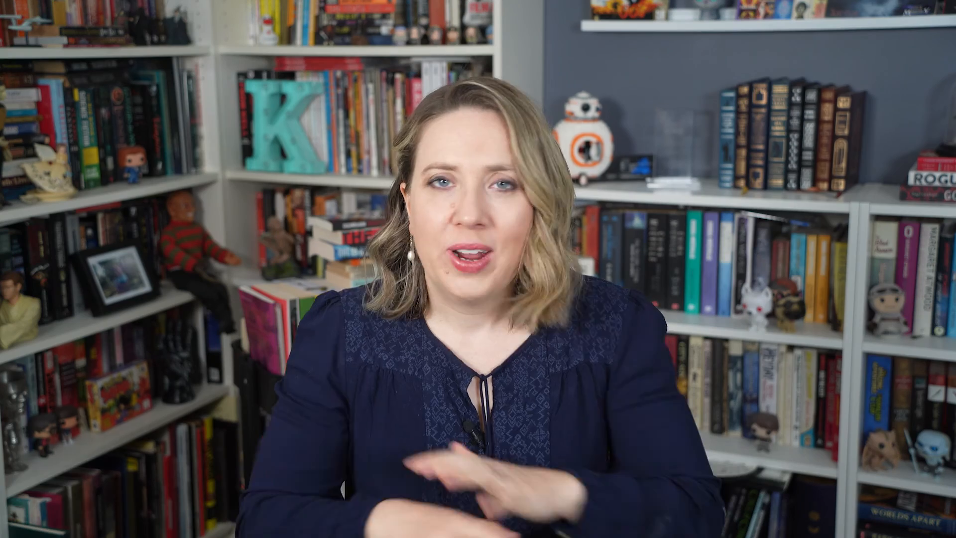